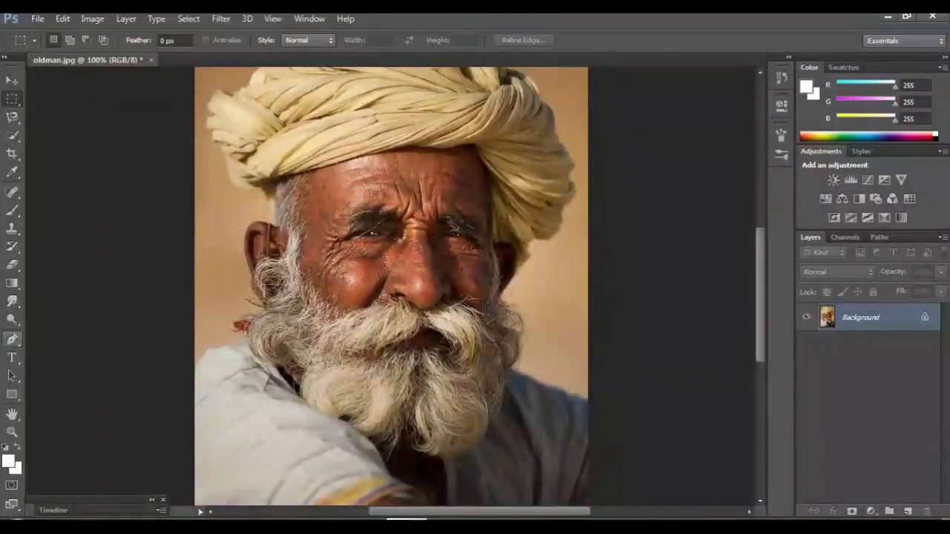
Step: With the Pen Tool in Path mode at 200%, place anchor points up the left shoulder
click(12, 339)
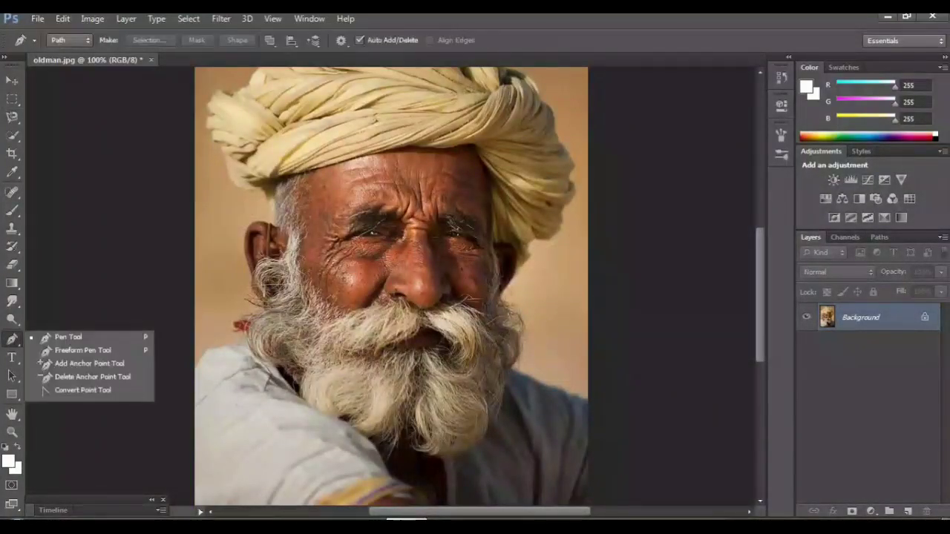
click(68, 336)
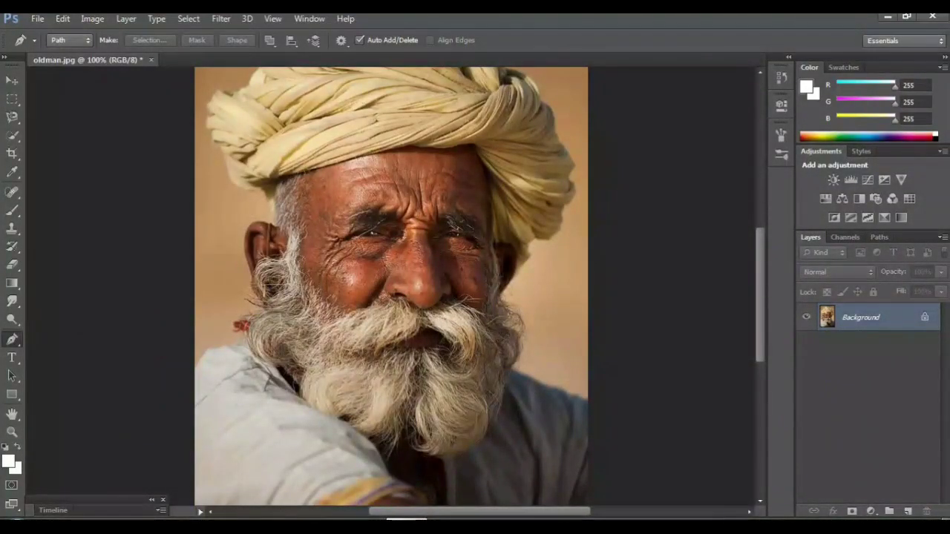
key(ctrl+plus)
scroll(445, 282, left, 3)
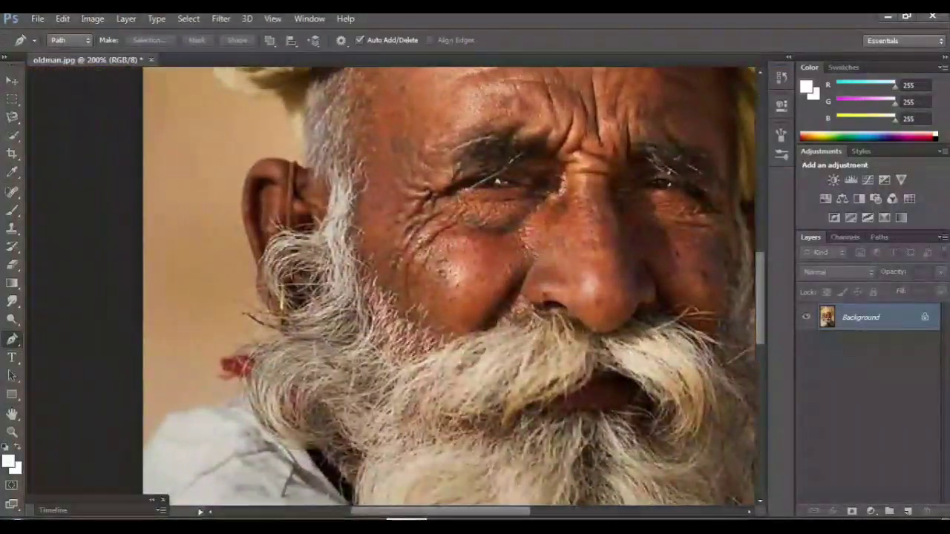
scroll(446, 286, down, 2)
scroll(445, 286, down, 1)
click(168, 362)
click(185, 345)
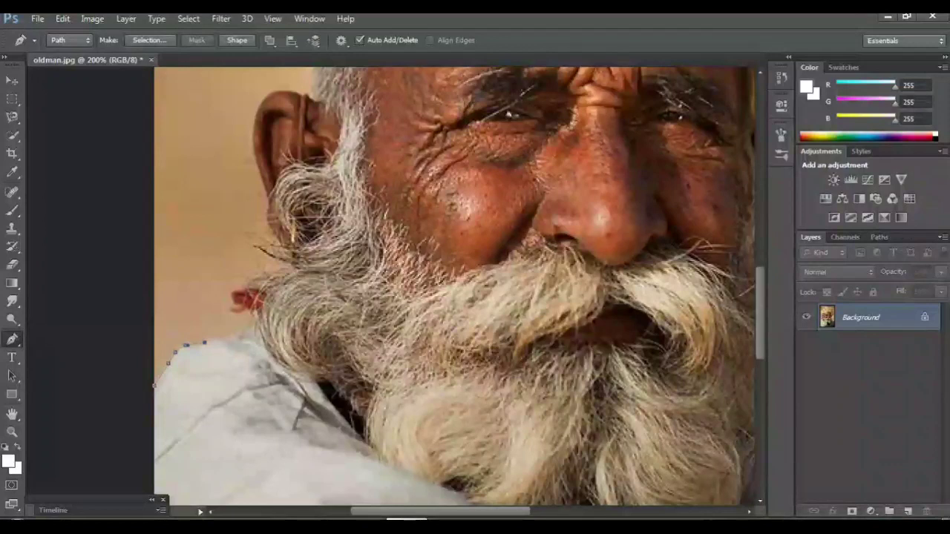
click(252, 326)
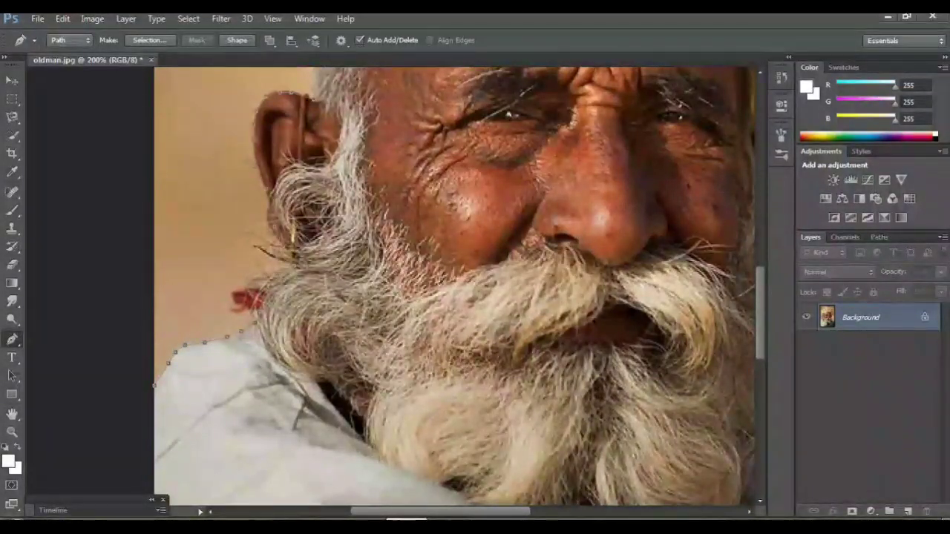
Step: Carry the path over the turban to the right shoulder and photo edge, then zoom back to 100%
scroll(455, 286, up, 3)
scroll(454, 286, up, 2)
scroll(454, 285, up, 3)
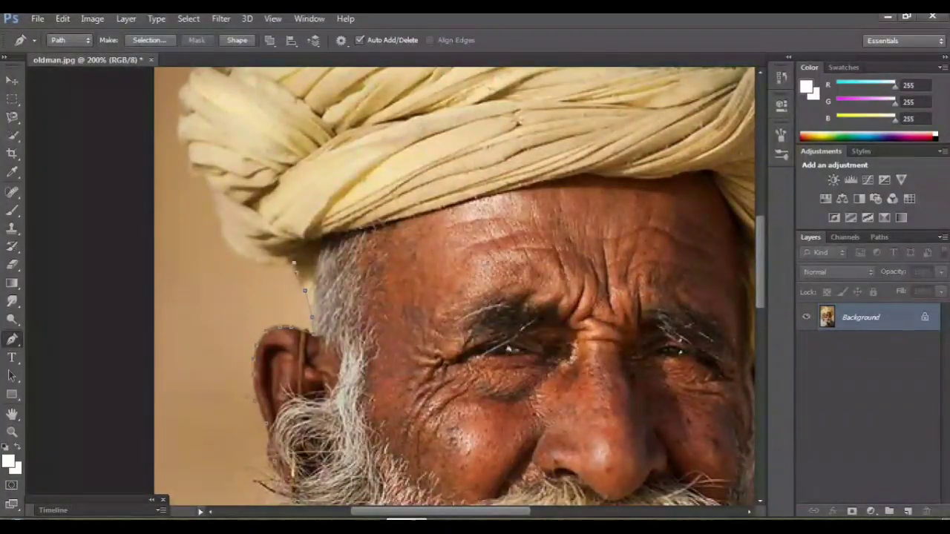
scroll(454, 286, up, 2)
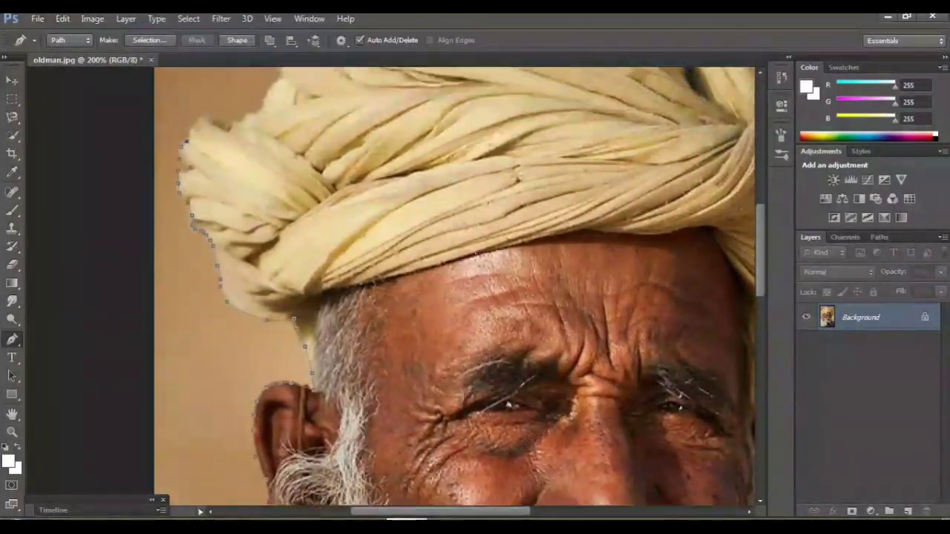
scroll(454, 286, up, 2)
scroll(454, 286, up, 2)
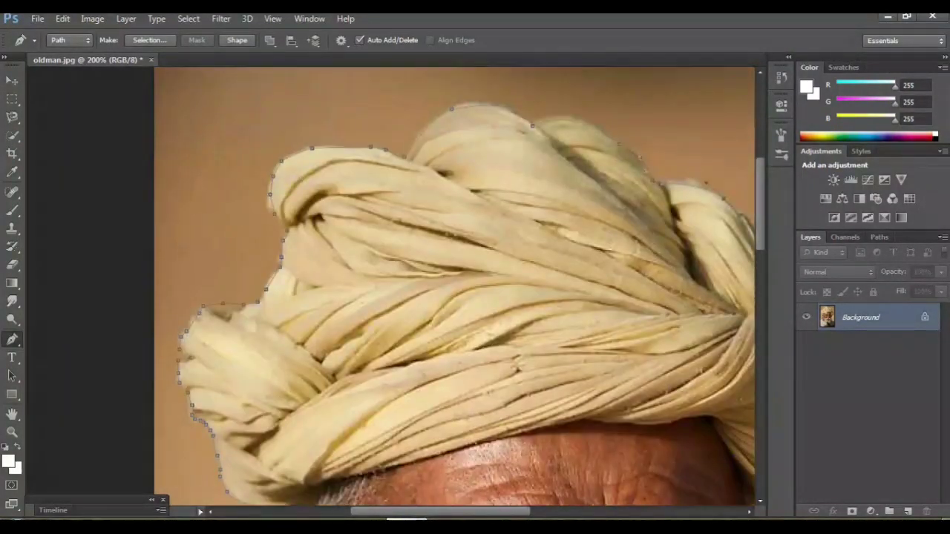
scroll(454, 285, up, 1)
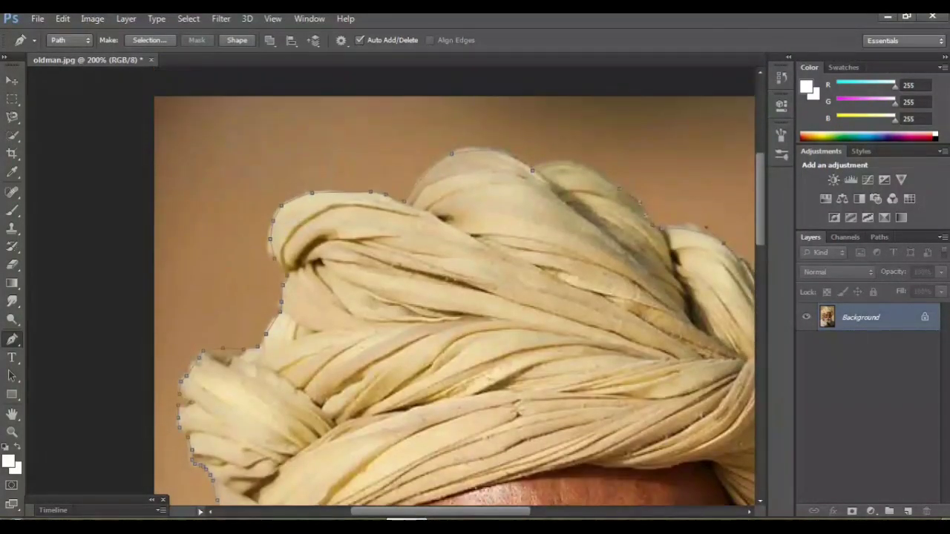
scroll(445, 306, right, 1)
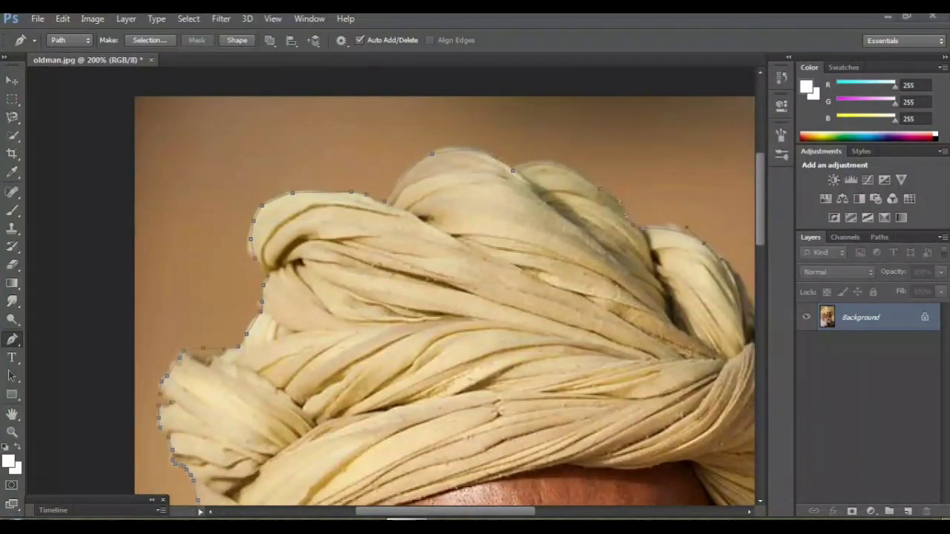
scroll(391, 300, right, 5)
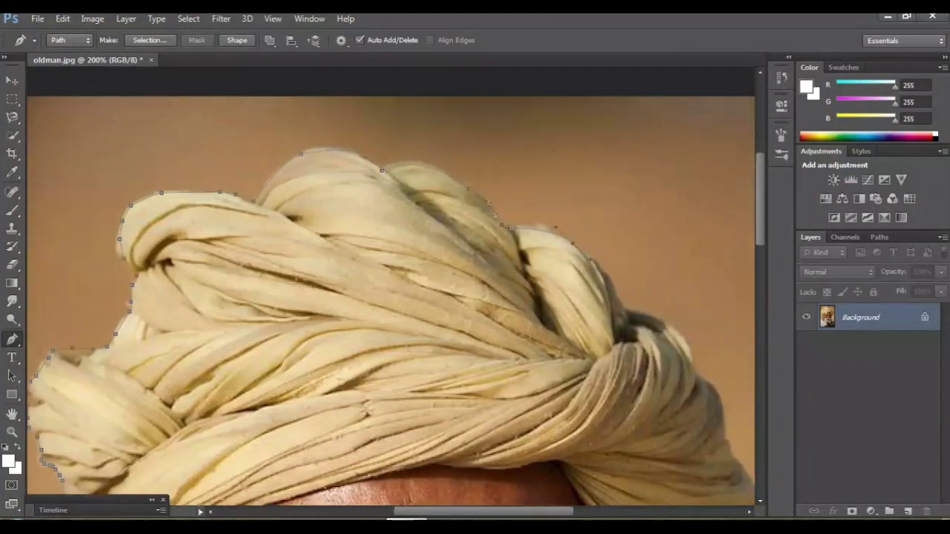
scroll(391, 301, right, 5)
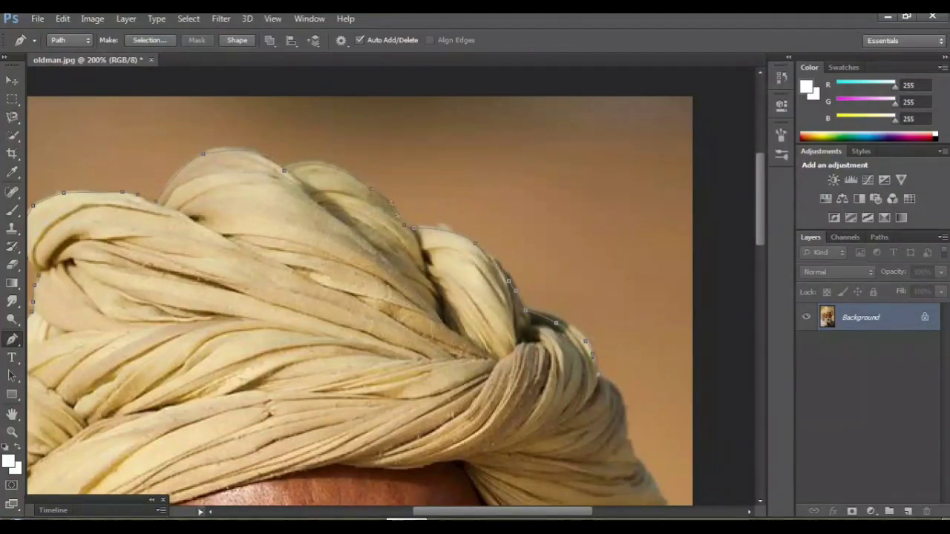
scroll(360, 286, down, 2)
scroll(360, 285, down, 2)
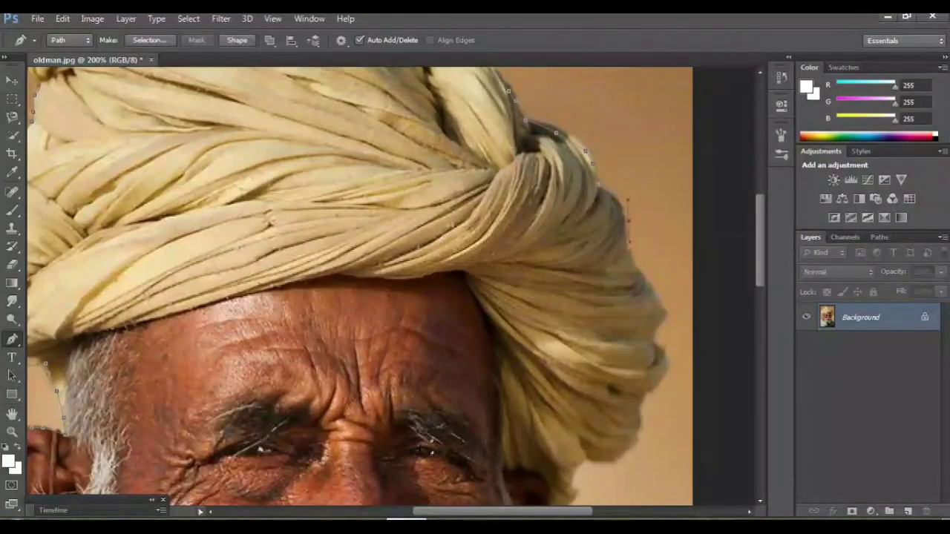
scroll(360, 285, down, 2)
scroll(360, 286, down, 2)
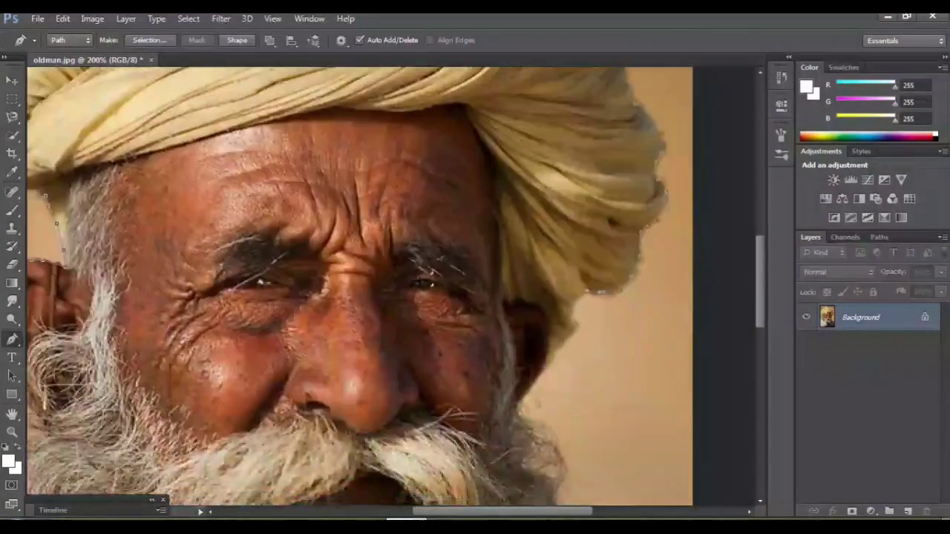
scroll(360, 285, down, 1)
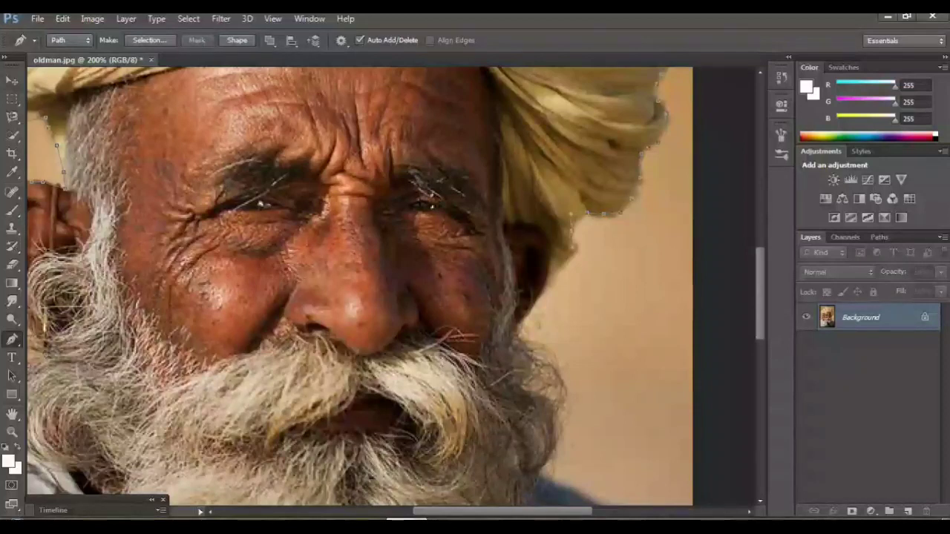
scroll(360, 285, down, 2)
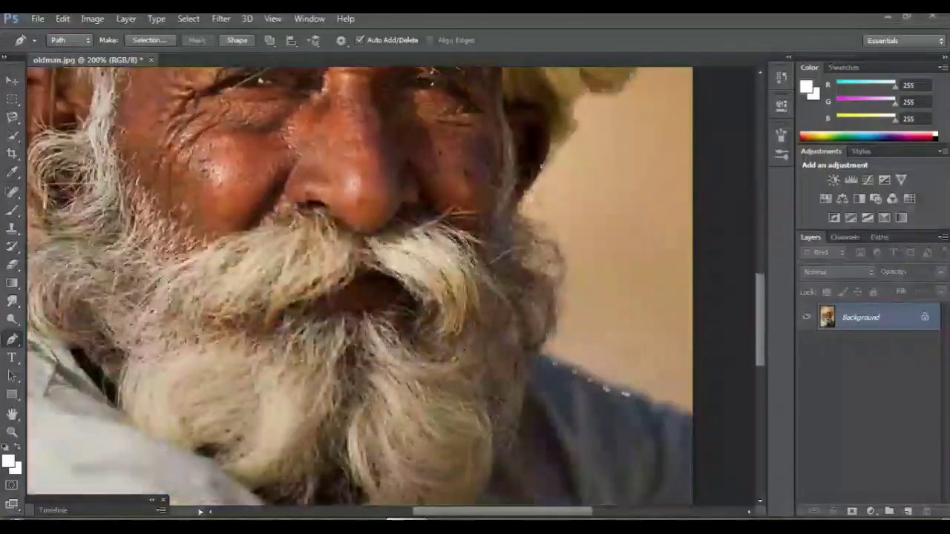
click(644, 401)
click(671, 408)
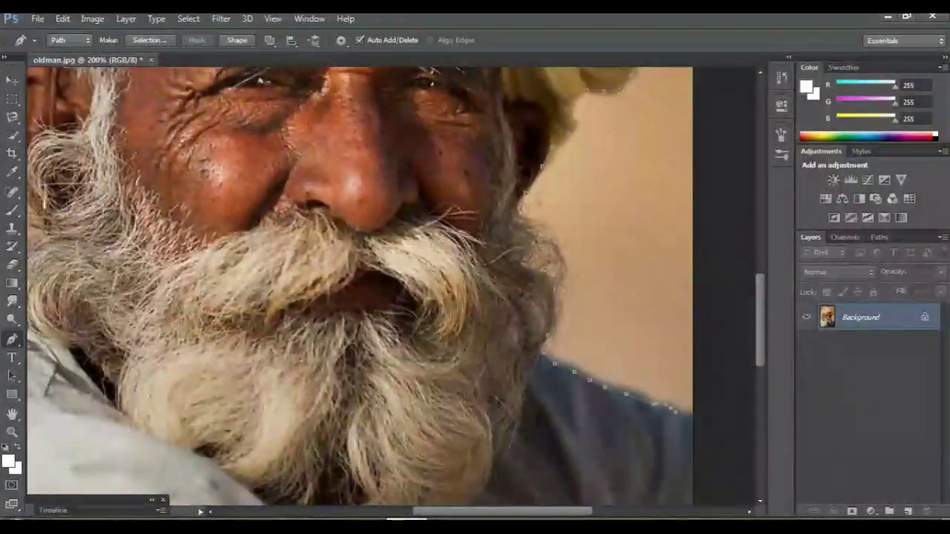
key(ctrl+minus)
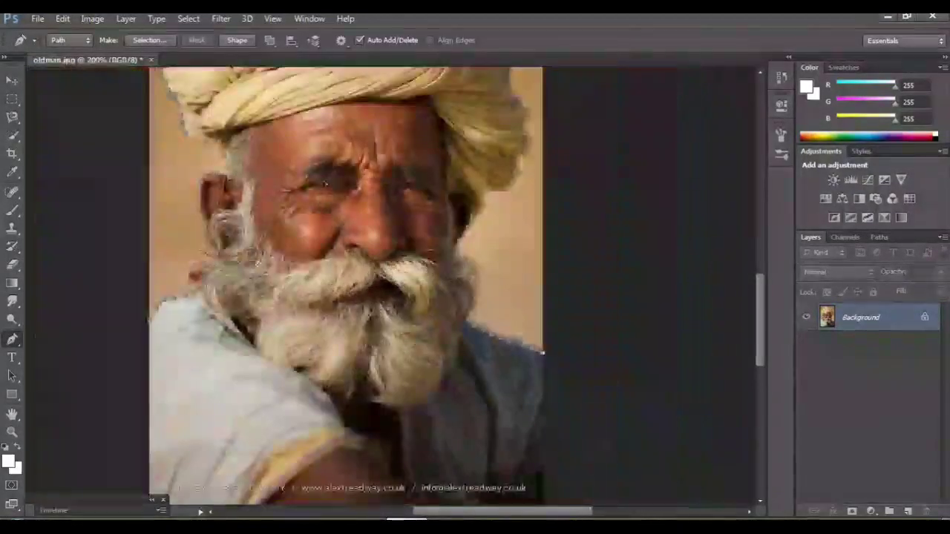
scroll(345, 252, down, 1)
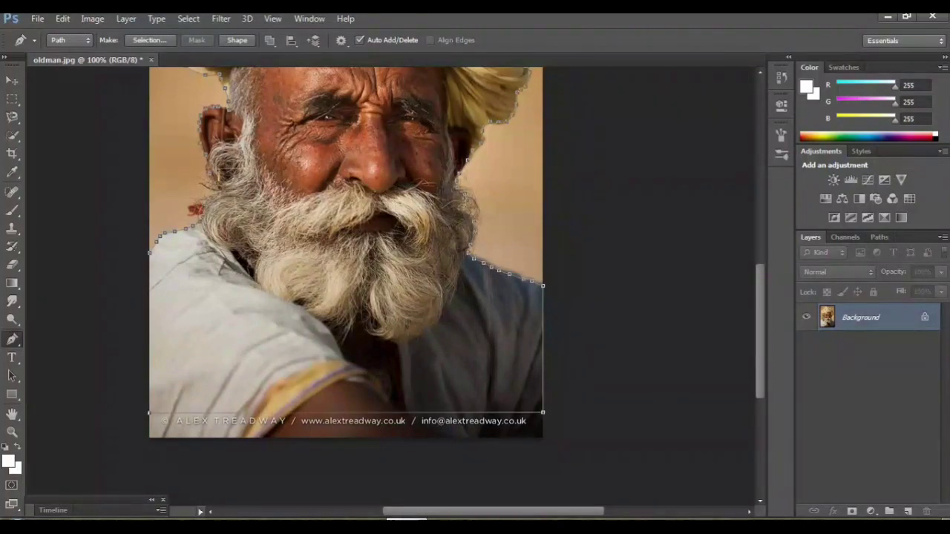
scroll(345, 253, up, 5)
Step: Convert the finished outline path into a selection
right_click(335, 256)
click(371, 259)
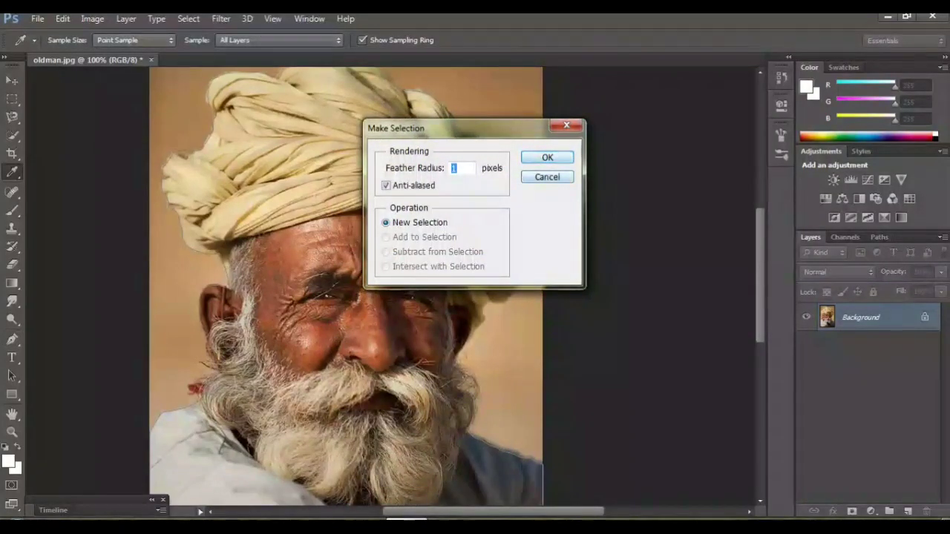
click(547, 155)
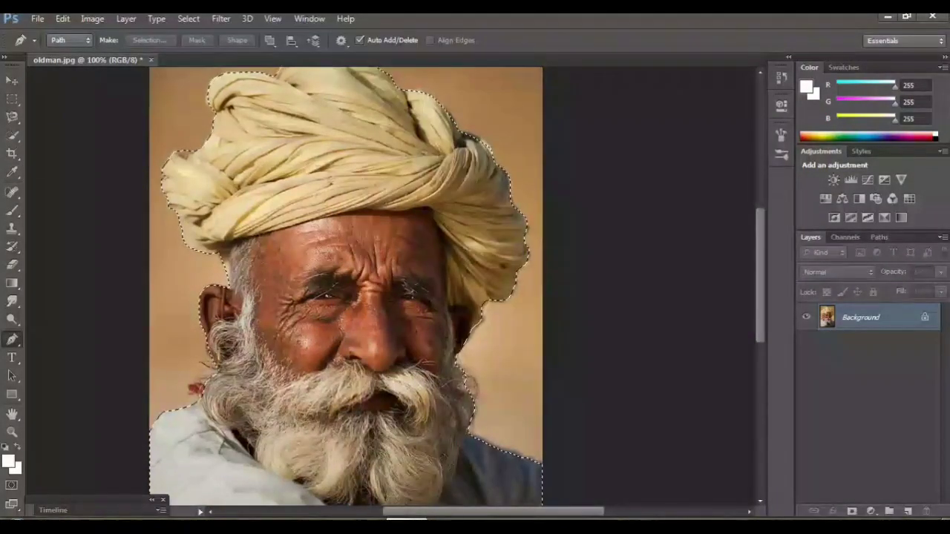
Step: Create a new 8.5 x 11 inch document and bring the cut-out man onto it
key(ctrl+n)
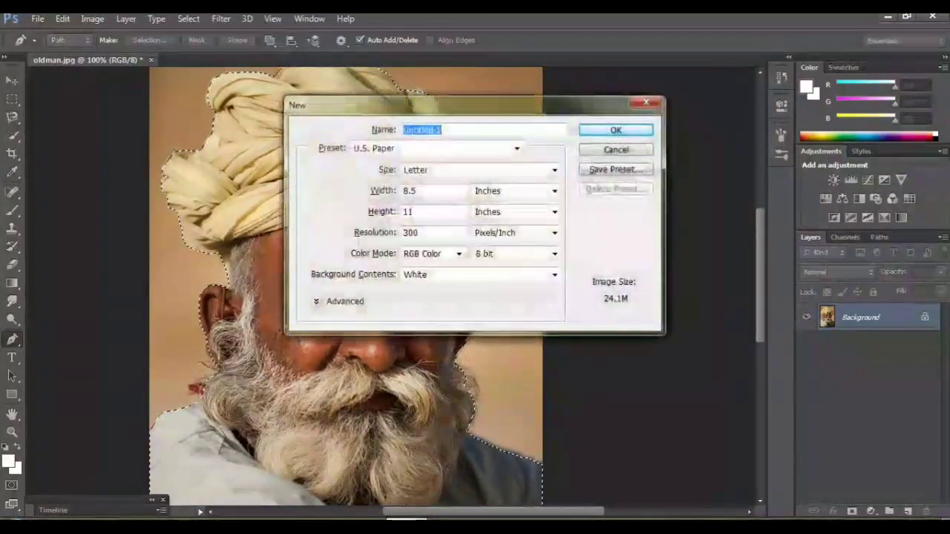
key(Return)
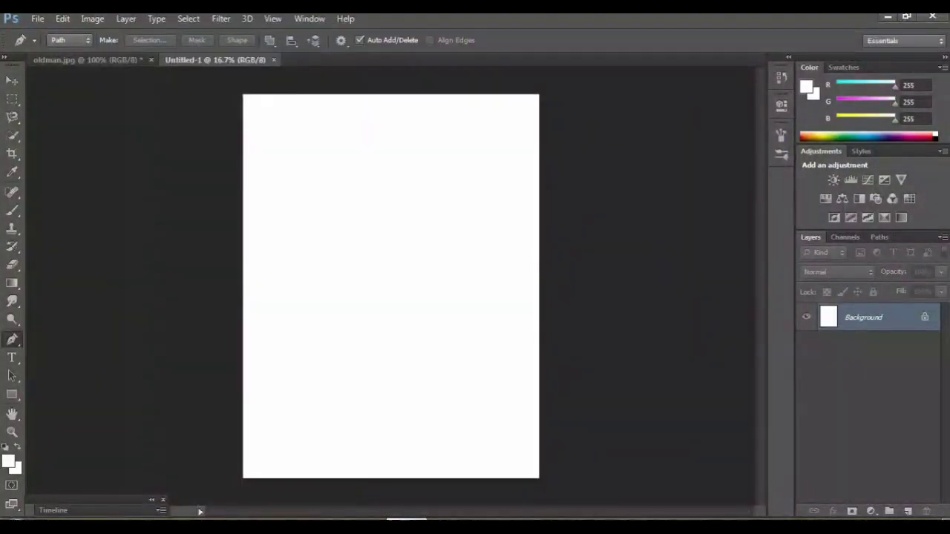
key(ctrl+Tab)
key(v)
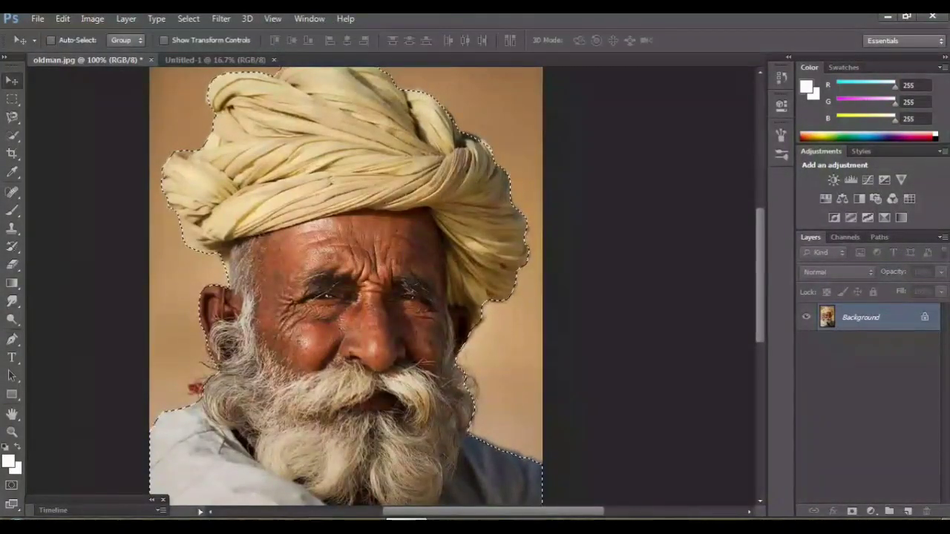
drag(382, 223, 260, 37)
key(ctrl+Tab)
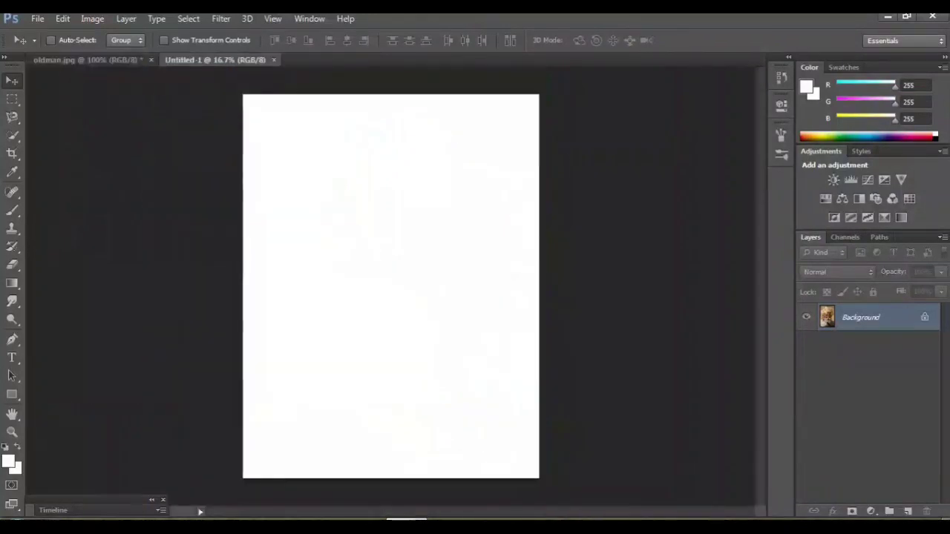
key(ctrl+v)
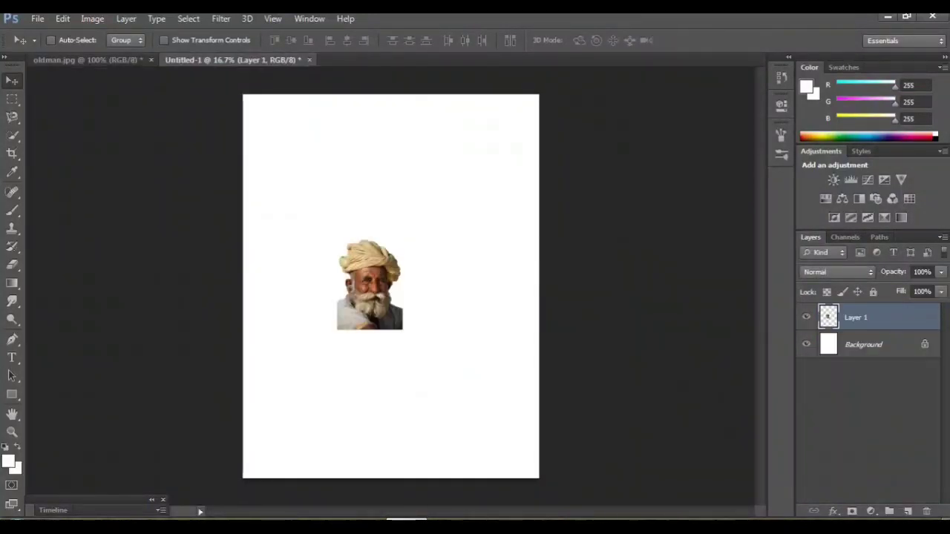
Step: Free Transform the portrait to roughly 330%, position it on the page and commit
key(ctrl+t)
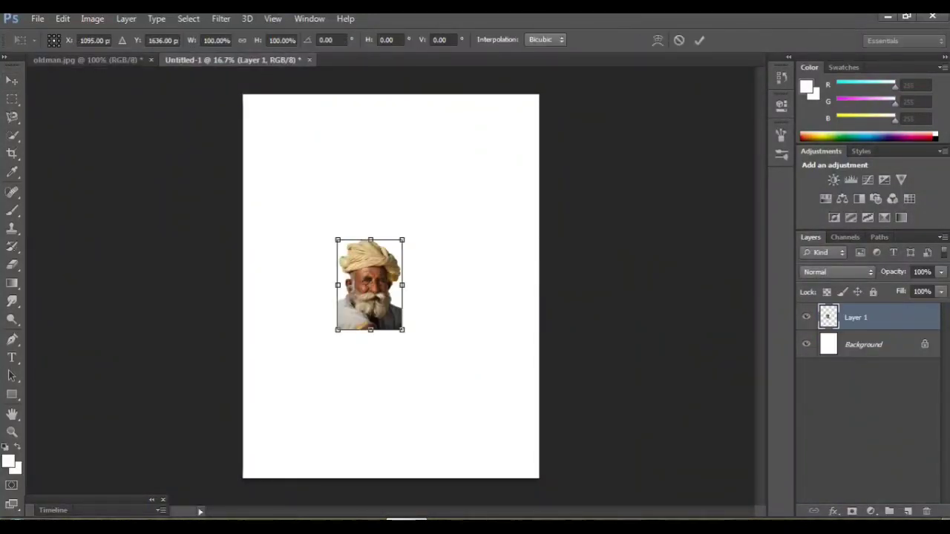
drag(402, 330, 490, 415)
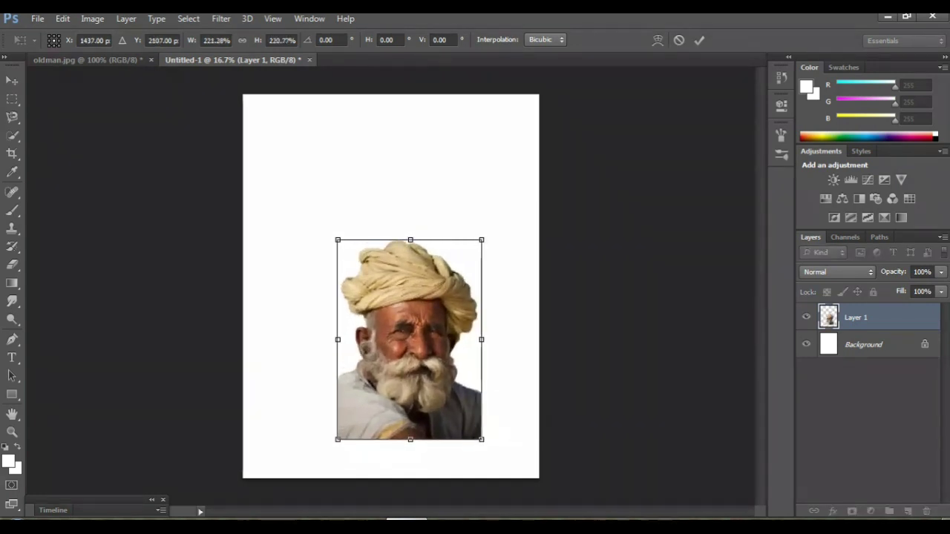
drag(459, 369, 419, 279)
drag(442, 349, 512, 457)
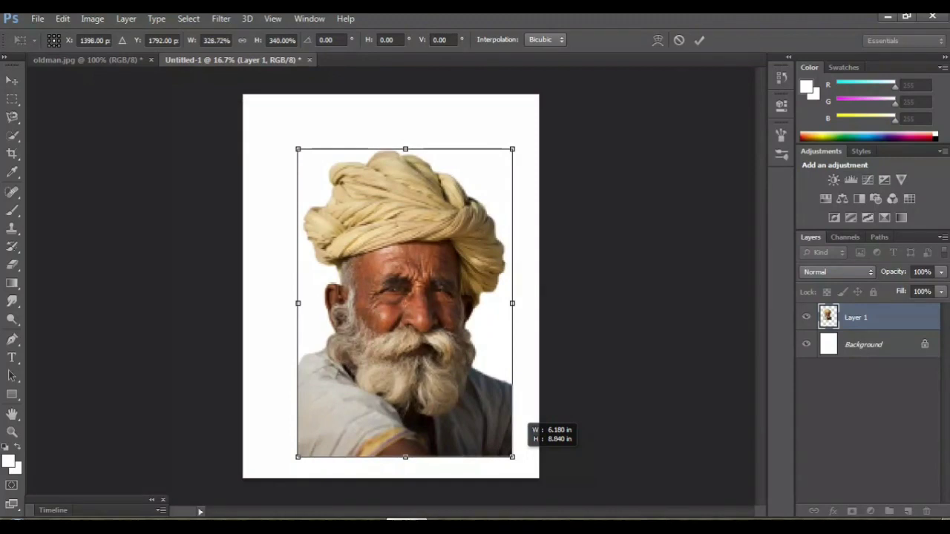
drag(451, 425, 441, 413)
drag(453, 380, 451, 380)
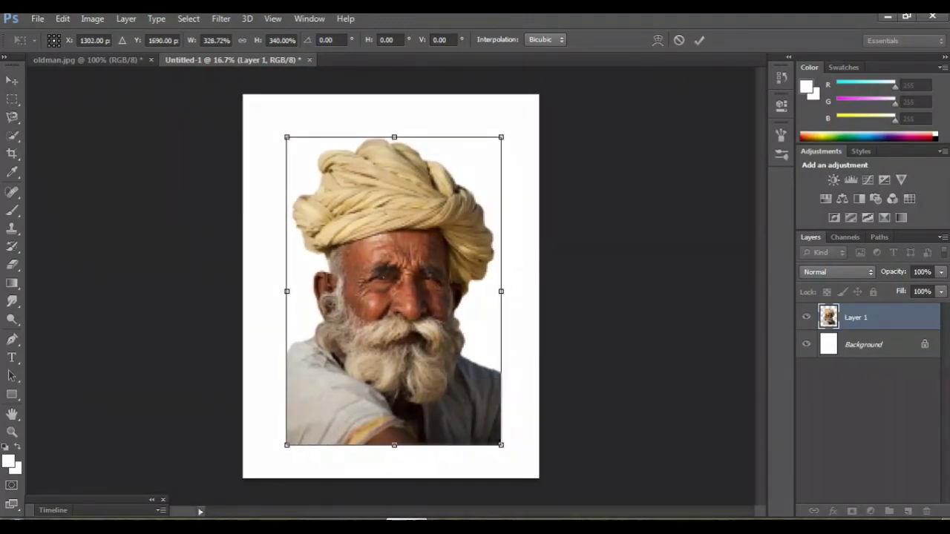
drag(501, 445, 513, 457)
drag(468, 427, 463, 420)
key(Return)
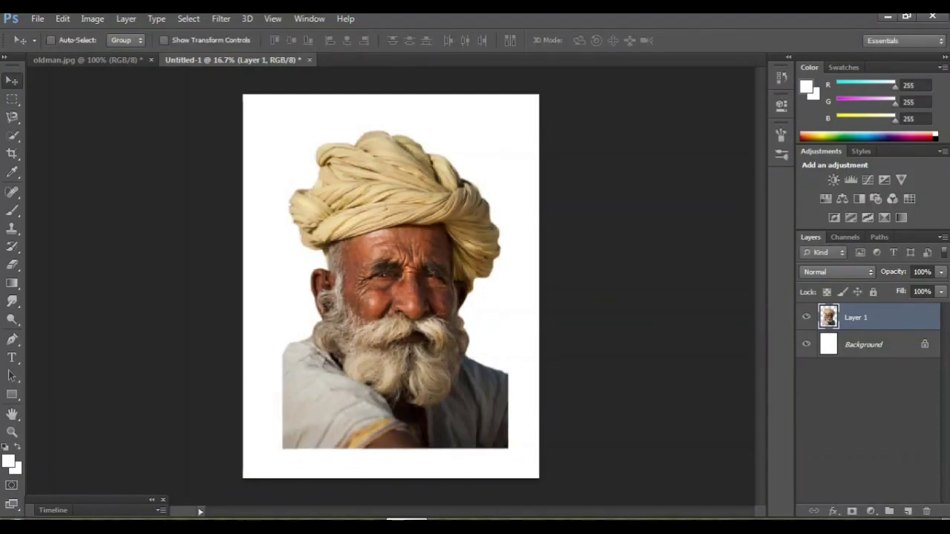
key(ctrl+plus)
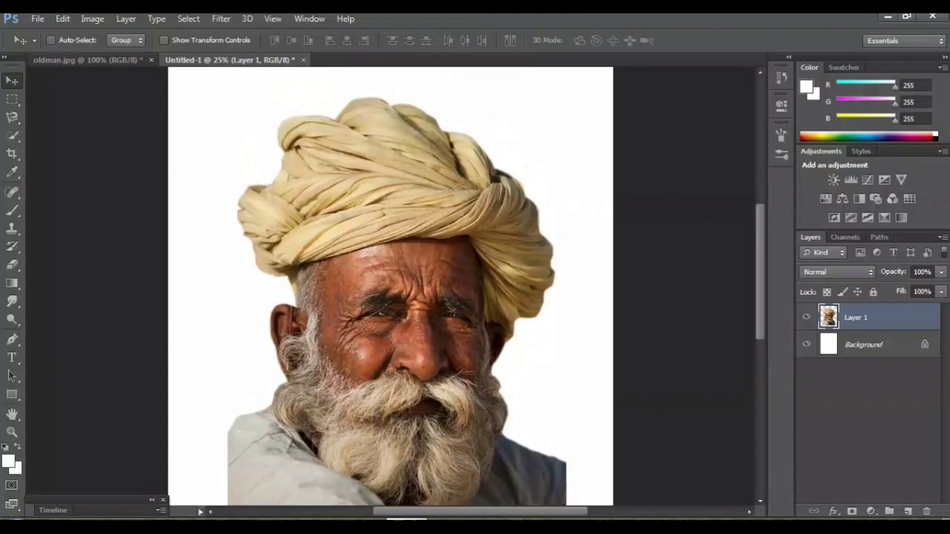
Step: Duplicate Layer 1 and apply Unsharp Mask with Amount 89% and Radius 6.0 pixels
drag(860, 317, 907, 511)
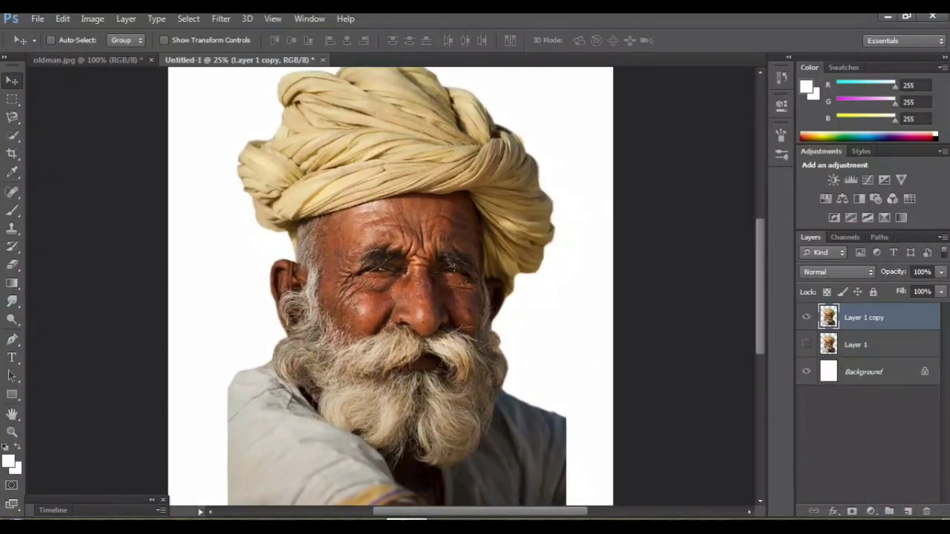
key(ctrl+plus)
key(ctrl+plus)
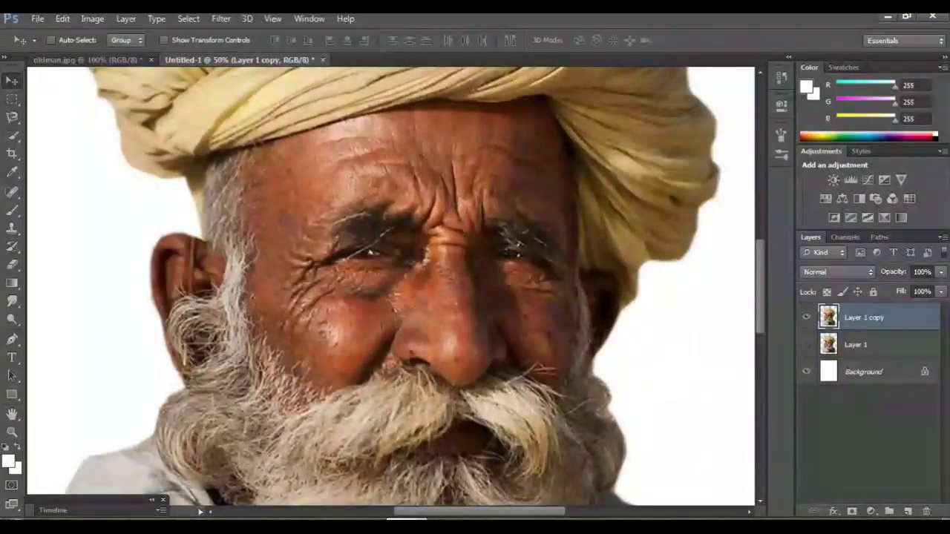
click(221, 19)
mouse_move(235, 173)
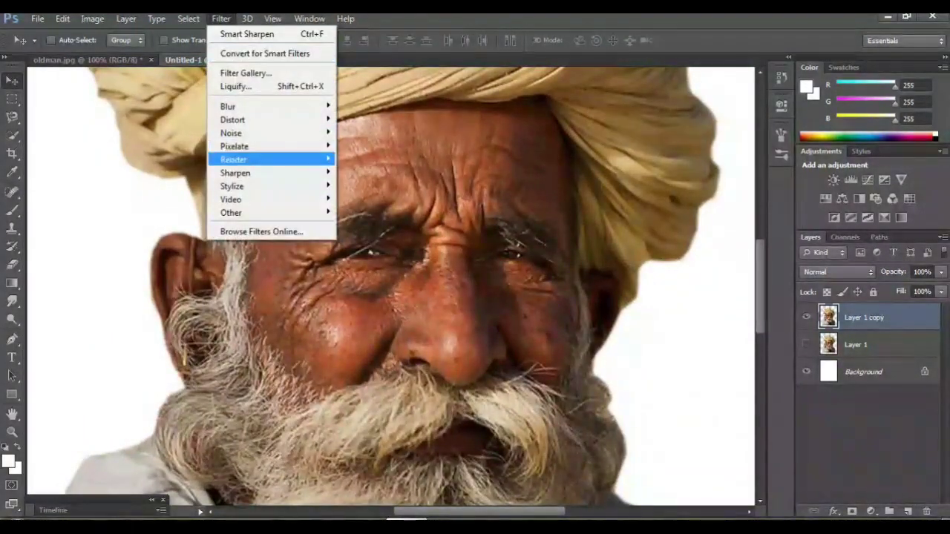
click(375, 225)
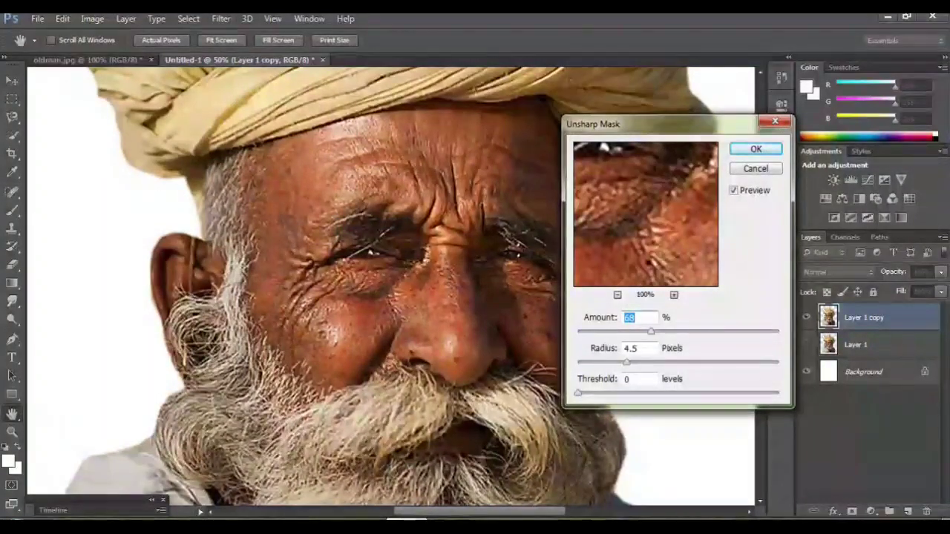
key(Tab)
text(6)
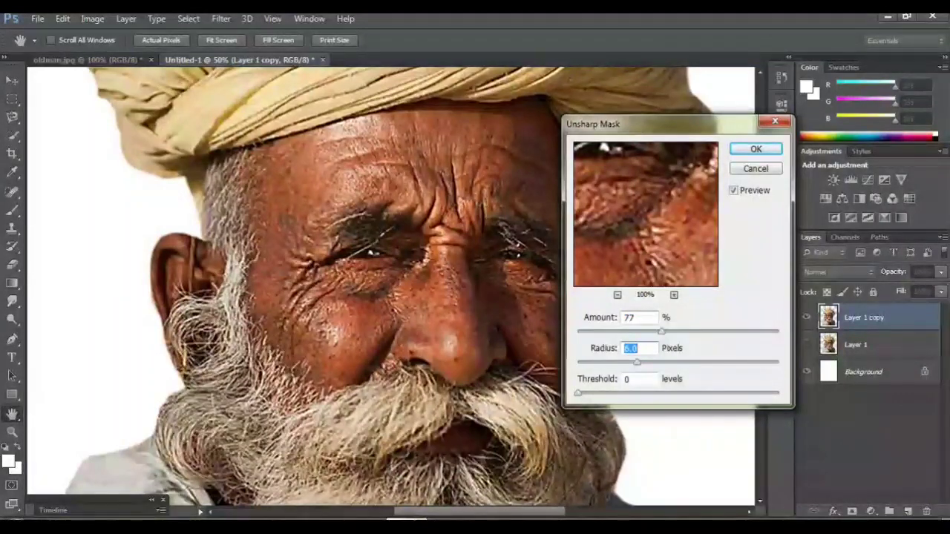
key(shift+Tab)
key(Up)
key(Up)
key(Up)
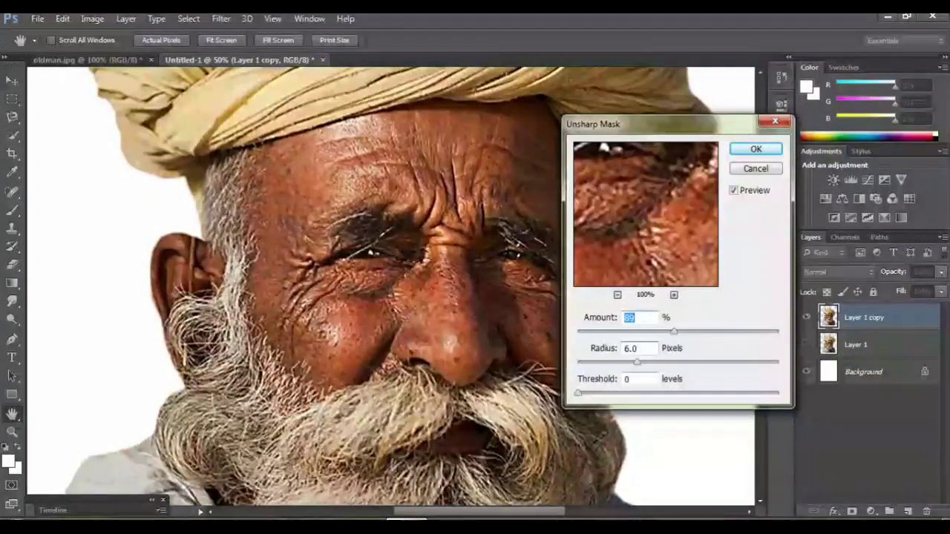
key(Return)
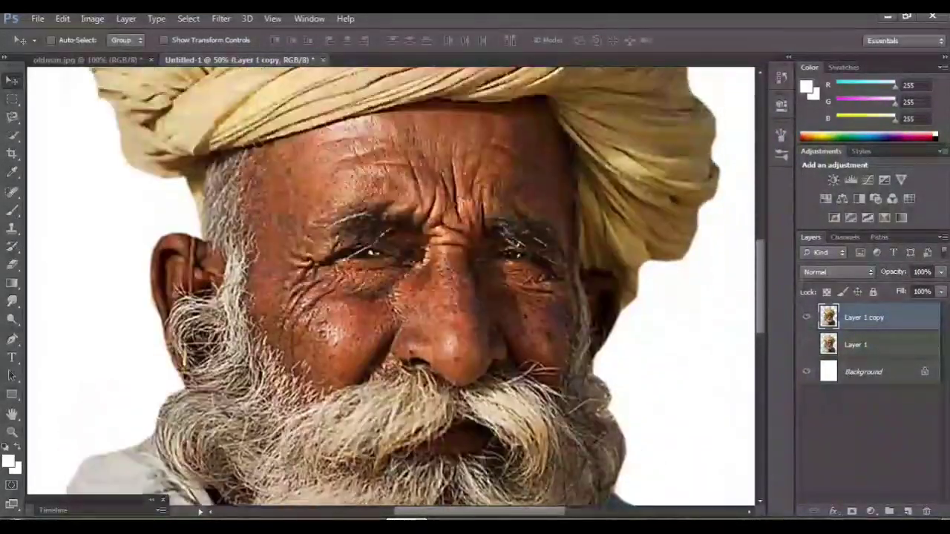
scroll(391, 286, up, 2)
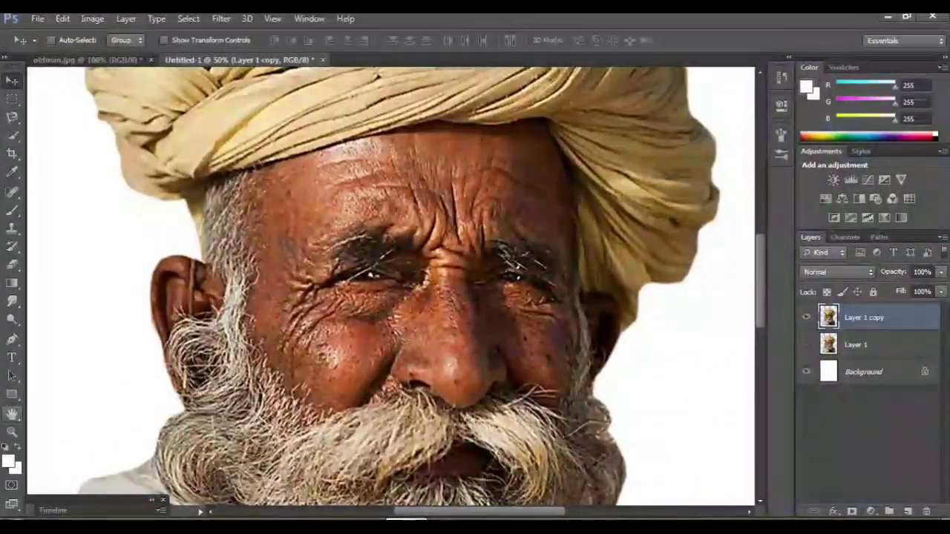
Step: Choose the Smudge Tool, duplicate the sharpened layer, zoom to 100% and set brush size 50
click(12, 300)
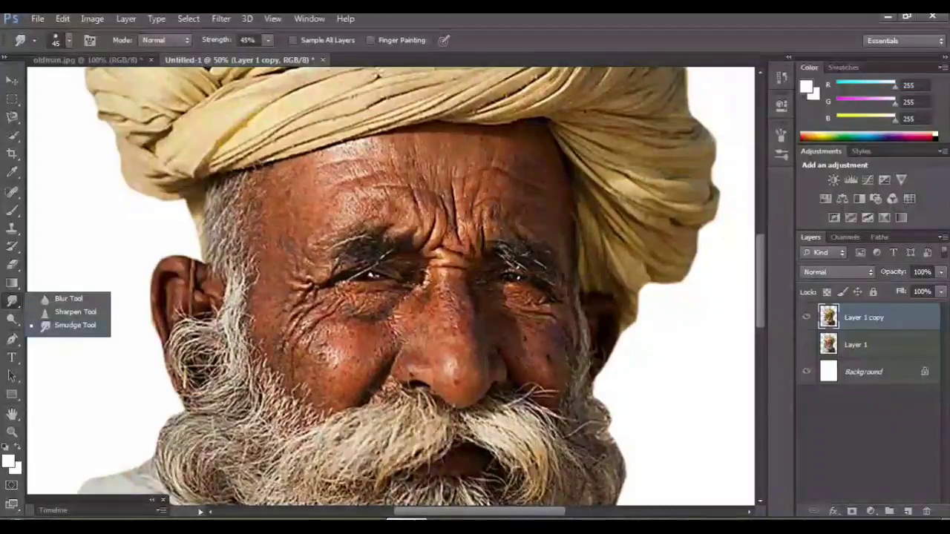
click(74, 324)
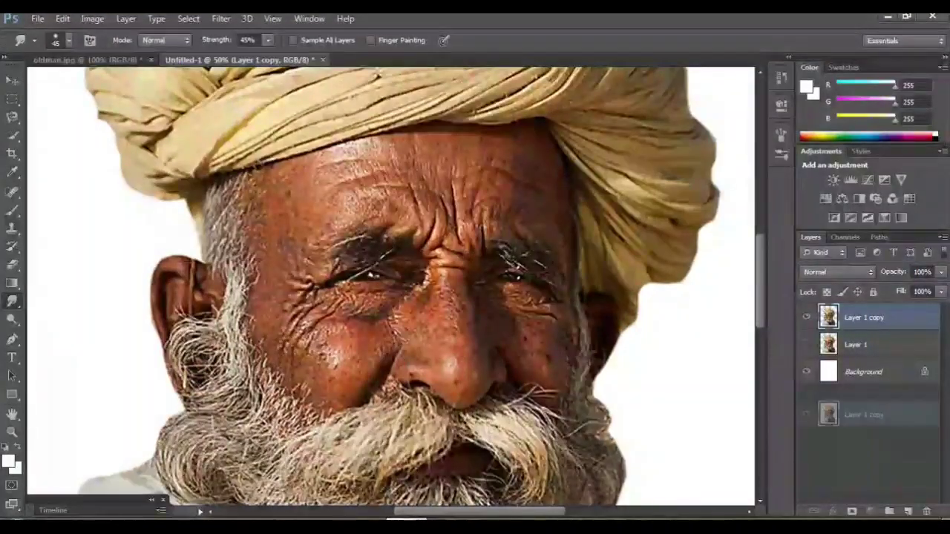
drag(864, 316, 906, 511)
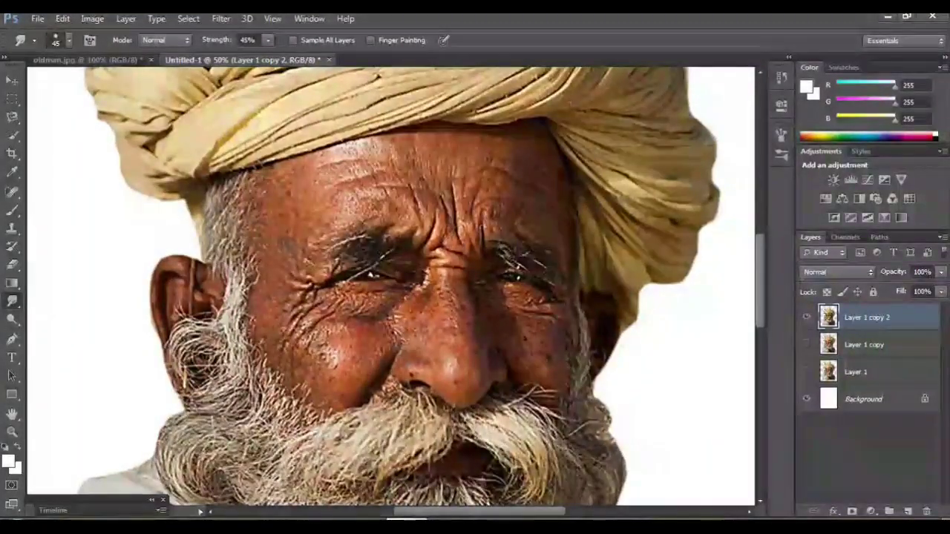
key(ctrl+plus)
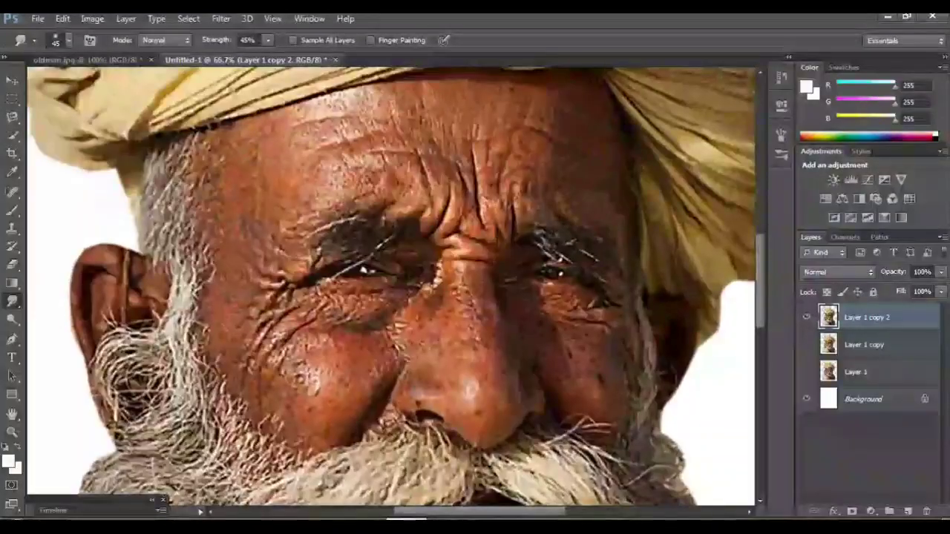
key(ctrl+plus)
scroll(392, 285, up, 3)
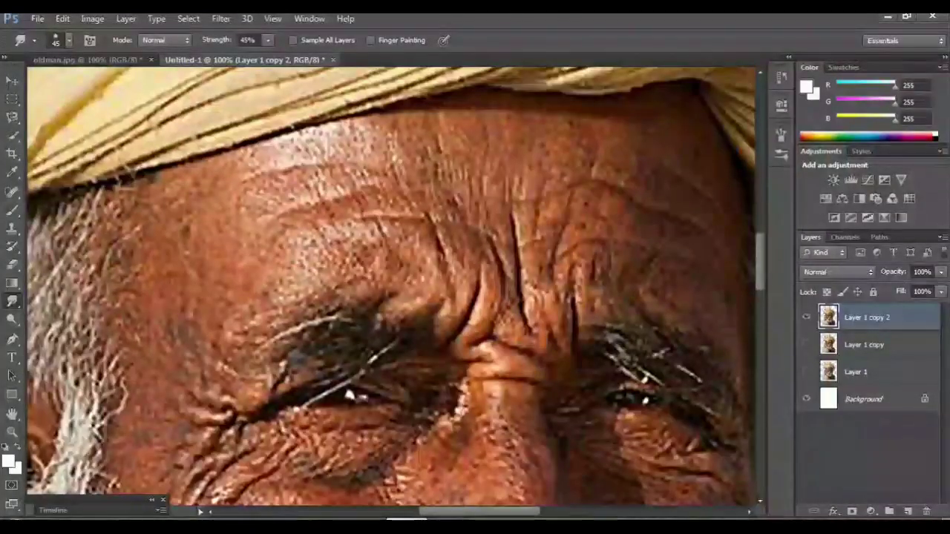
key(bracketright)
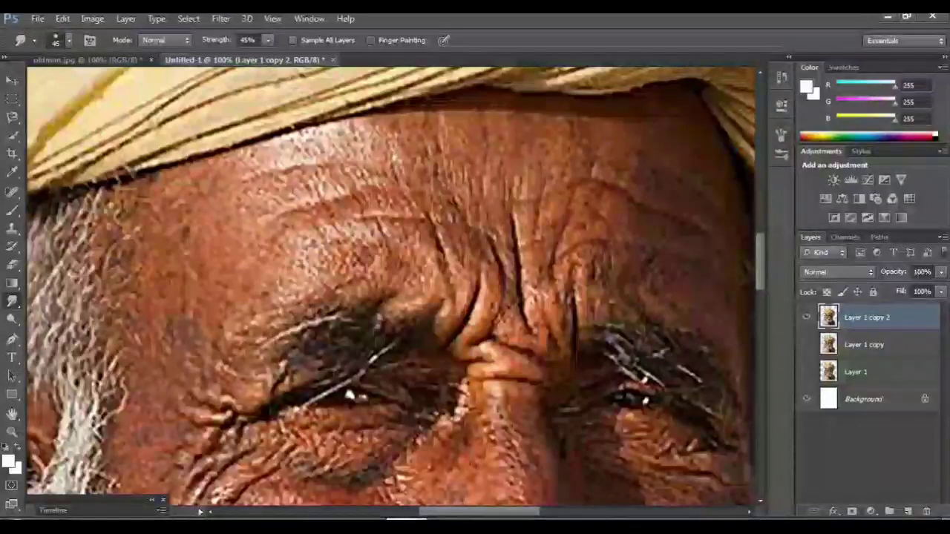
scroll(392, 286, right, 1)
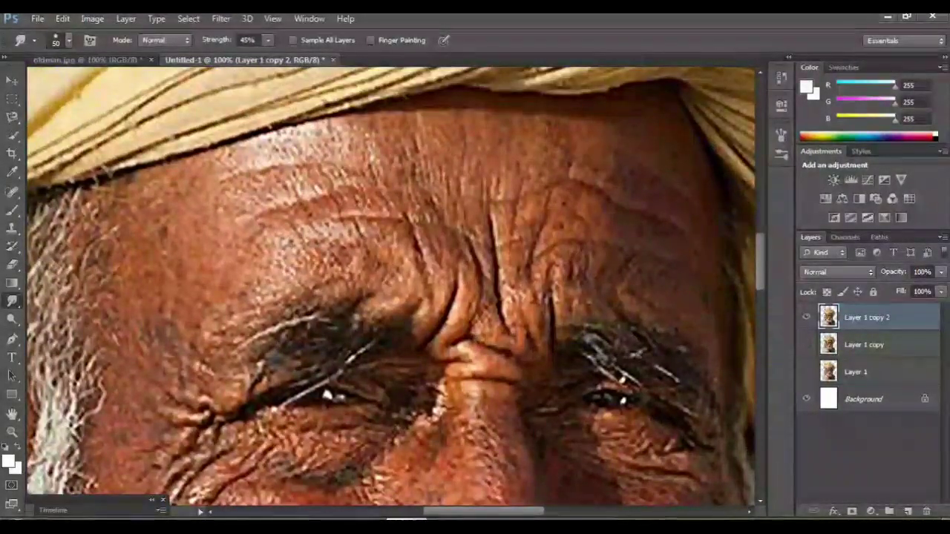
Step: Smudge the forehead skin and the vertical crease between the brows
drag(344, 150, 339, 134)
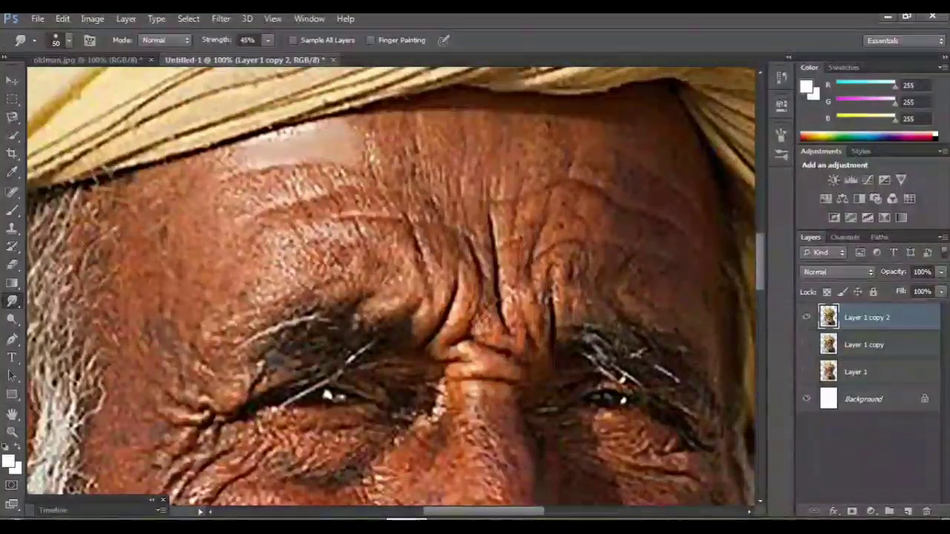
drag(245, 208, 430, 149)
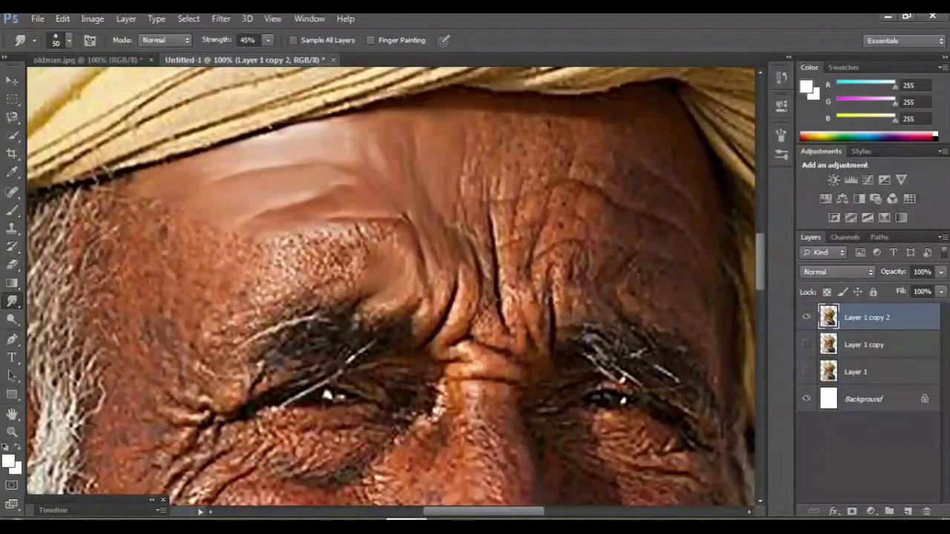
drag(459, 318, 459, 267)
drag(463, 330, 475, 271)
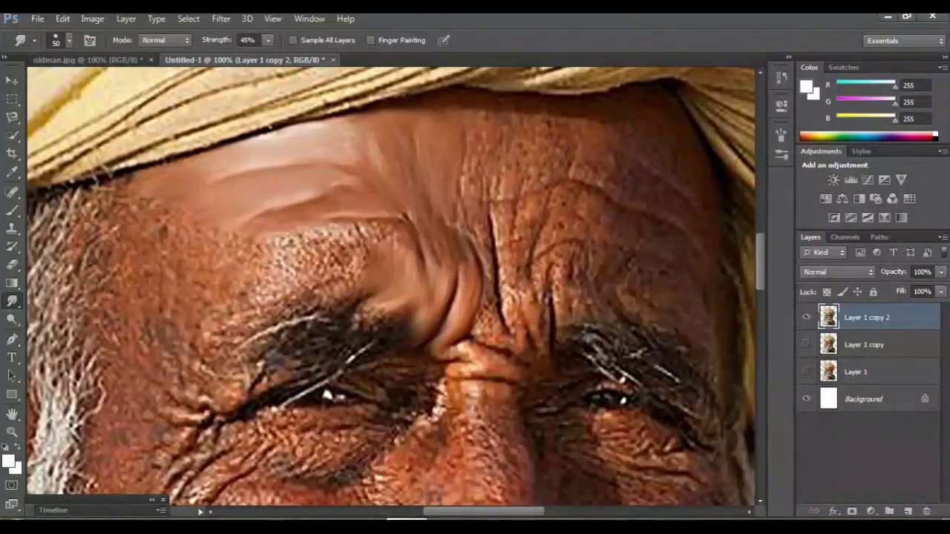
drag(415, 297, 371, 319)
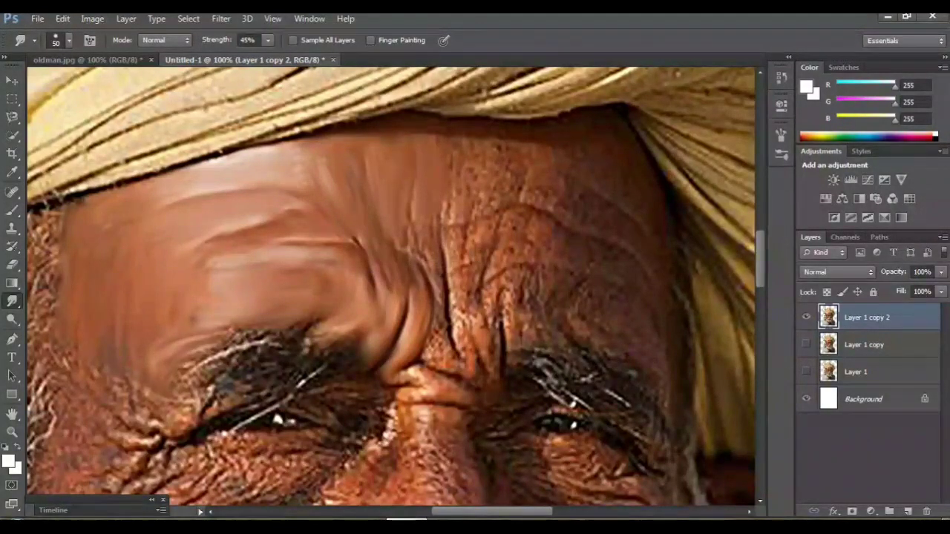
drag(454, 343, 439, 275)
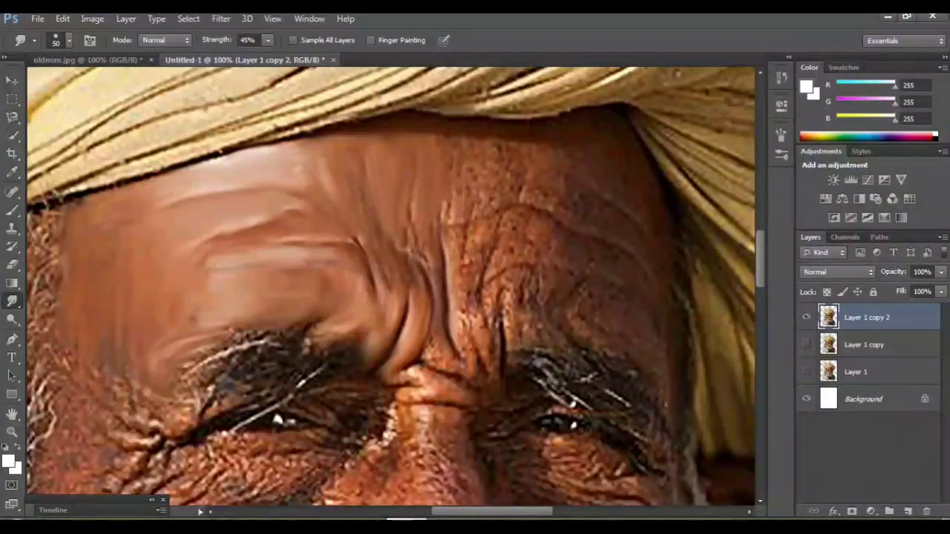
Step: Smooth the top of the nose, the dark brow crease and the right forehead wrinkles
mouse_move(434, 395)
mouse_down()
mouse_move(427, 377)
mouse_move(460, 419)
mouse_up()
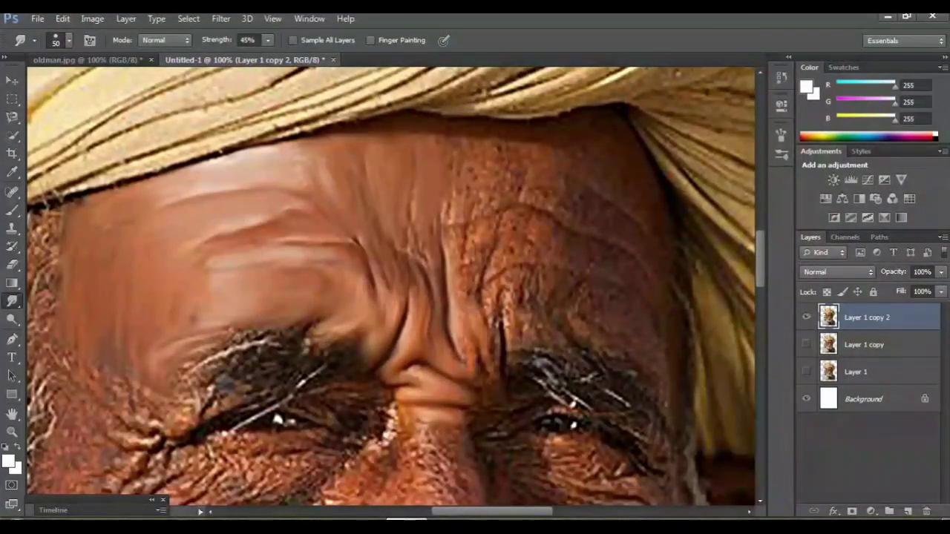
drag(491, 283, 504, 341)
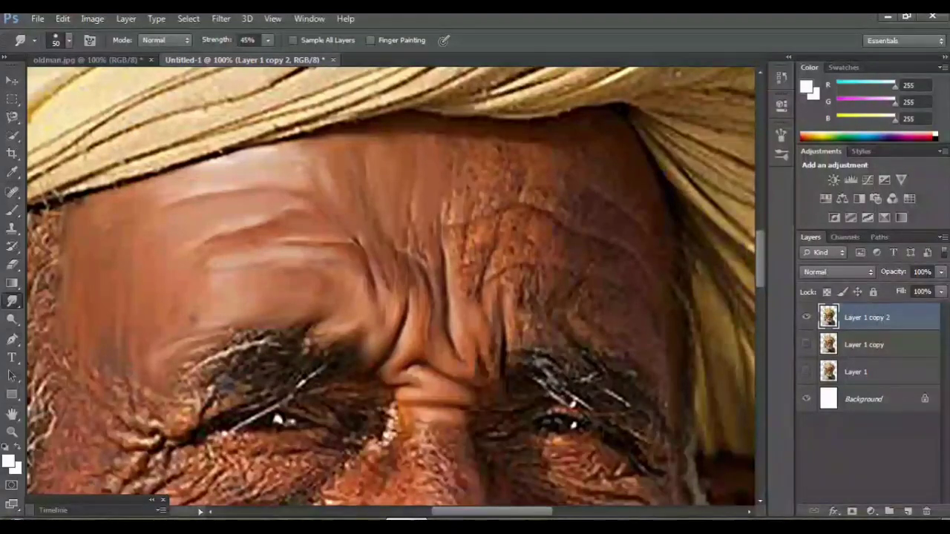
drag(488, 273, 495, 295)
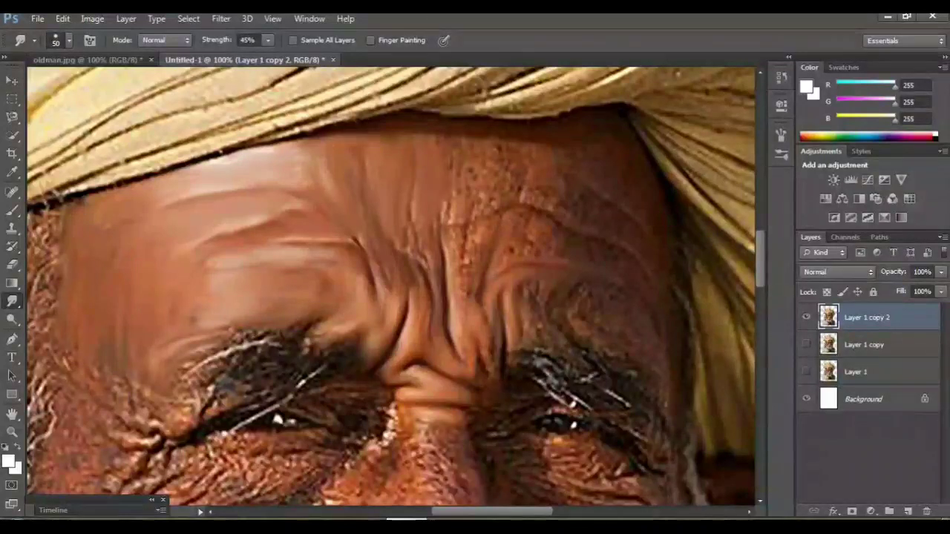
drag(488, 271, 475, 315)
drag(557, 194, 479, 227)
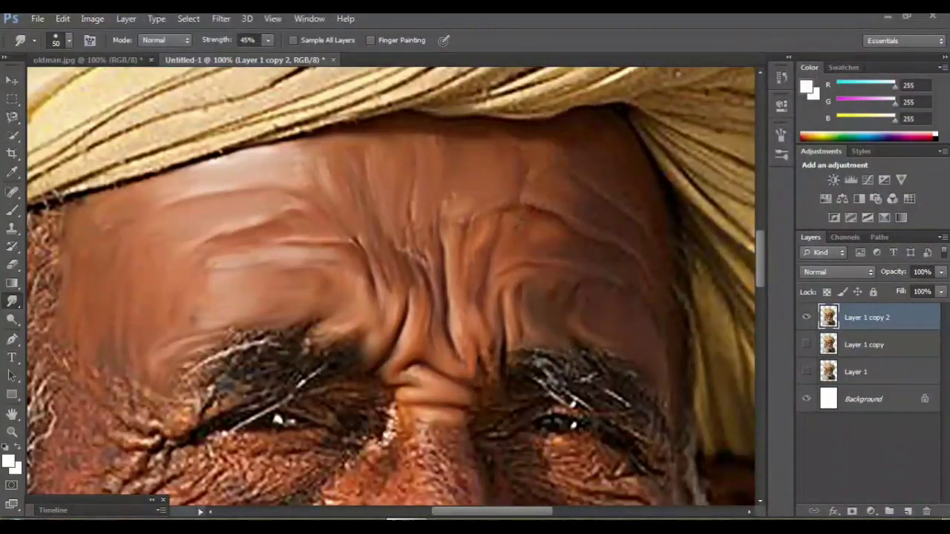
scroll(393, 286, down, 1)
drag(609, 252, 549, 293)
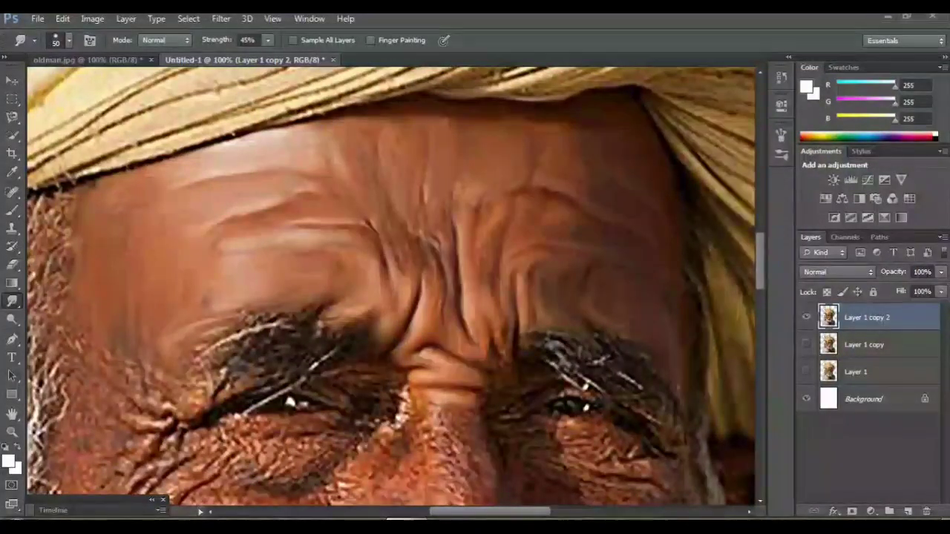
Step: Smudge the nose bridge and smear the nose tip highlight downward
scroll(391, 286, down, 2)
scroll(391, 286, down, 2)
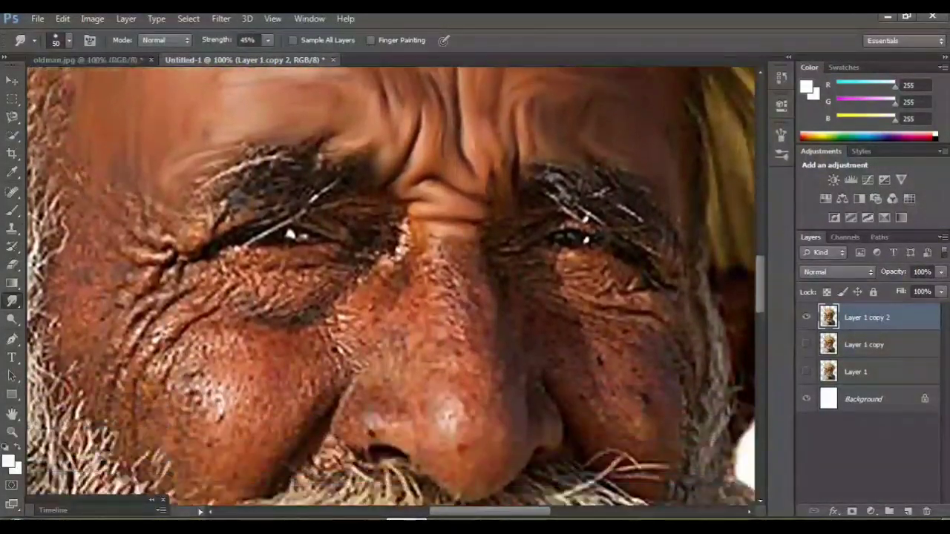
scroll(391, 286, down, 1)
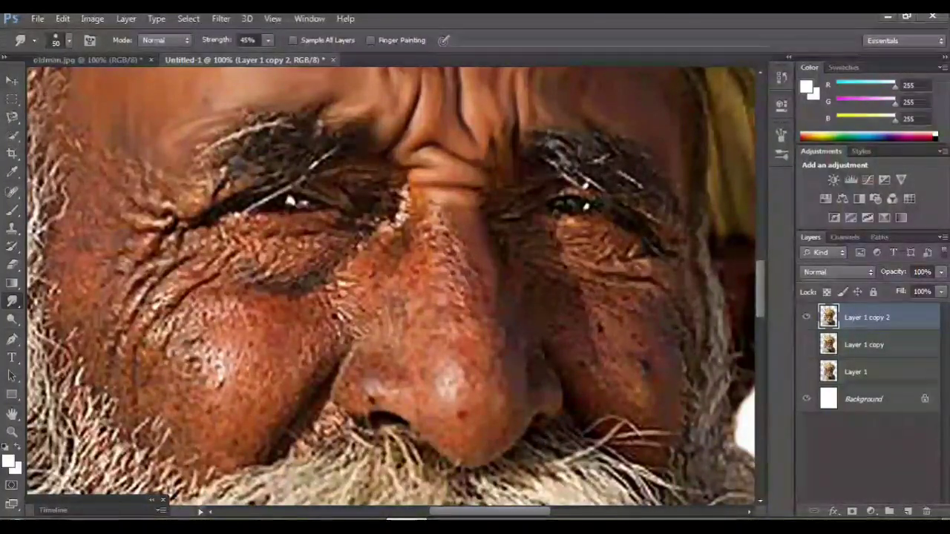
drag(456, 229, 457, 278)
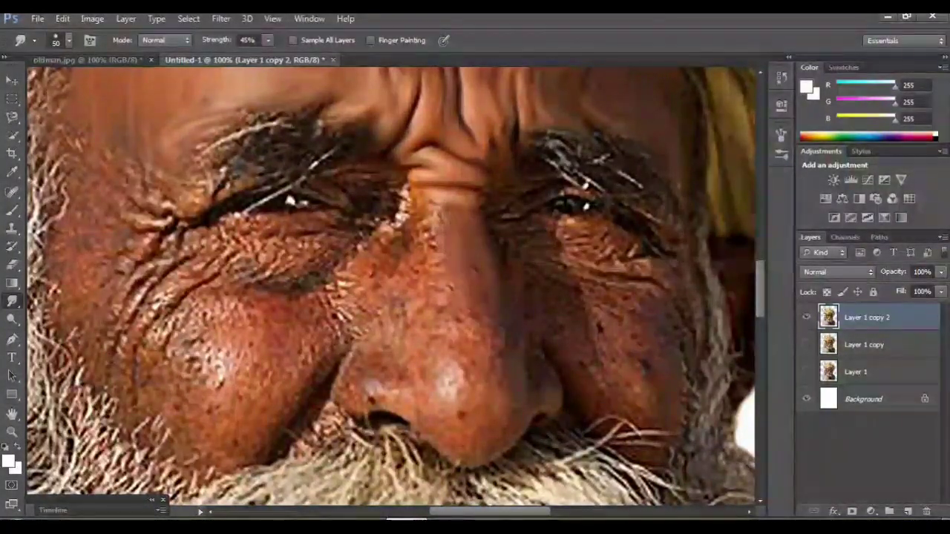
drag(449, 370, 487, 446)
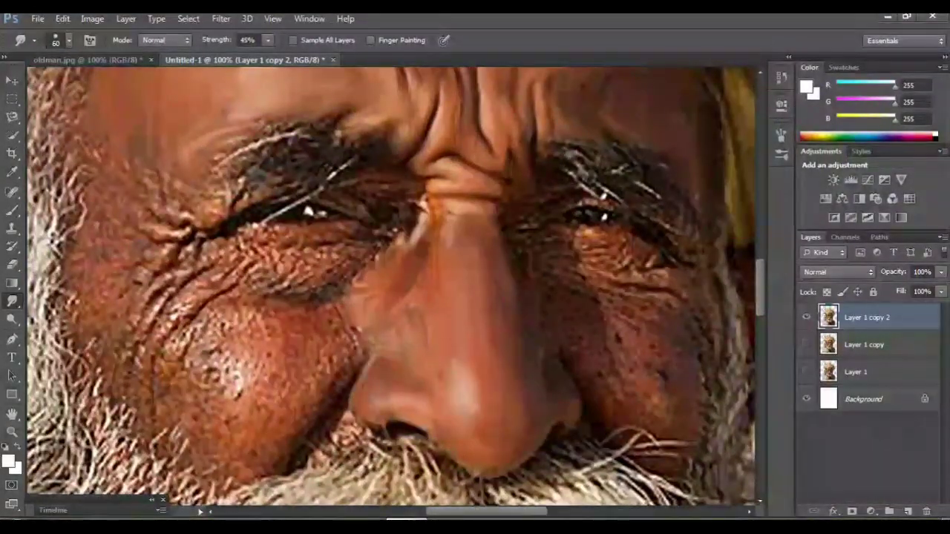
Step: Check the whole portrait, then smear the nearer eyebrow hairs into soft strokes
key(ctrl+minus)
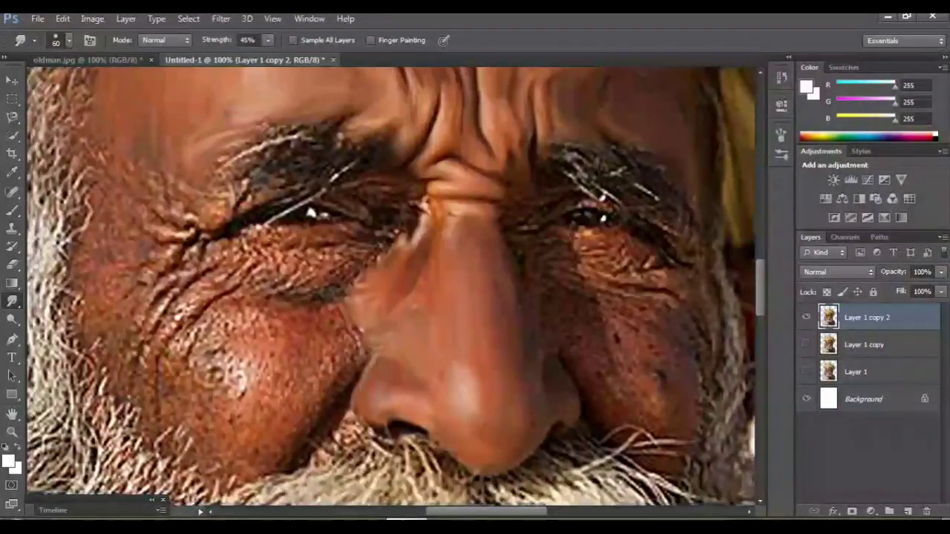
key(ctrl+minus)
key(ctrl+minus)
key(ctrl+plus)
key(ctrl+plus)
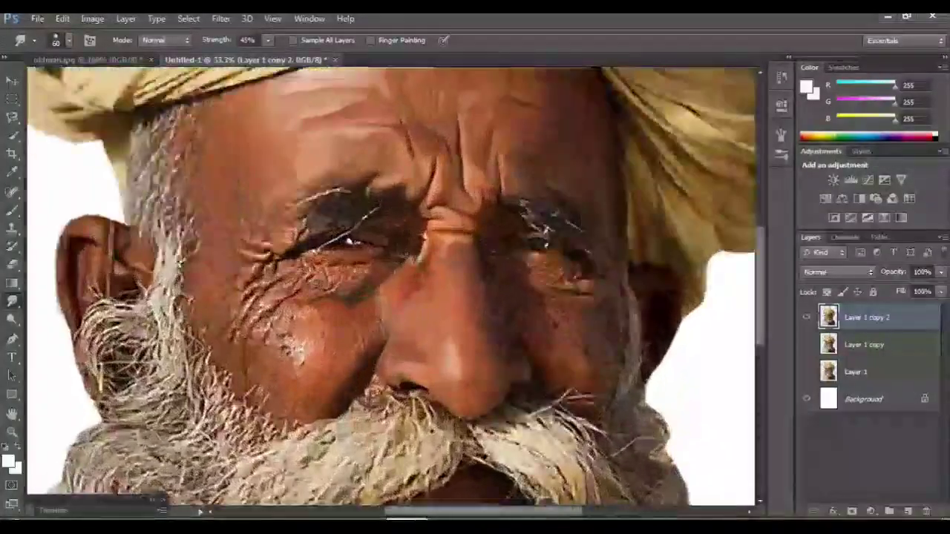
key(ctrl+plus)
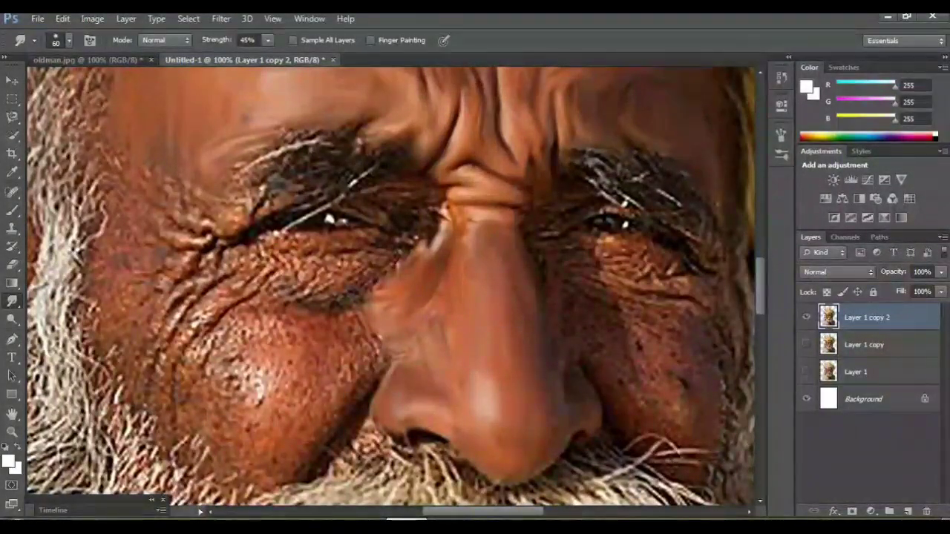
scroll(391, 285, down, 1)
scroll(391, 286, up, 2)
scroll(391, 286, up, 3)
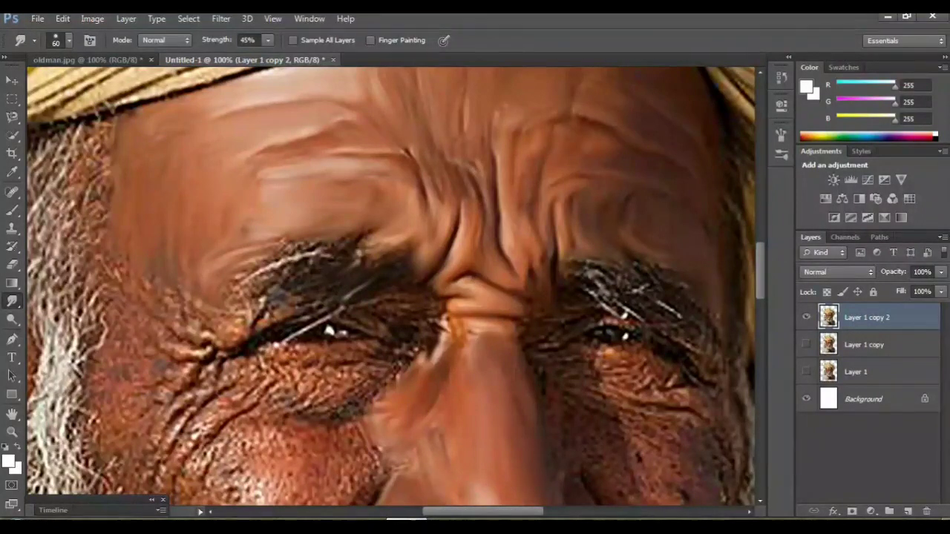
drag(319, 253, 271, 250)
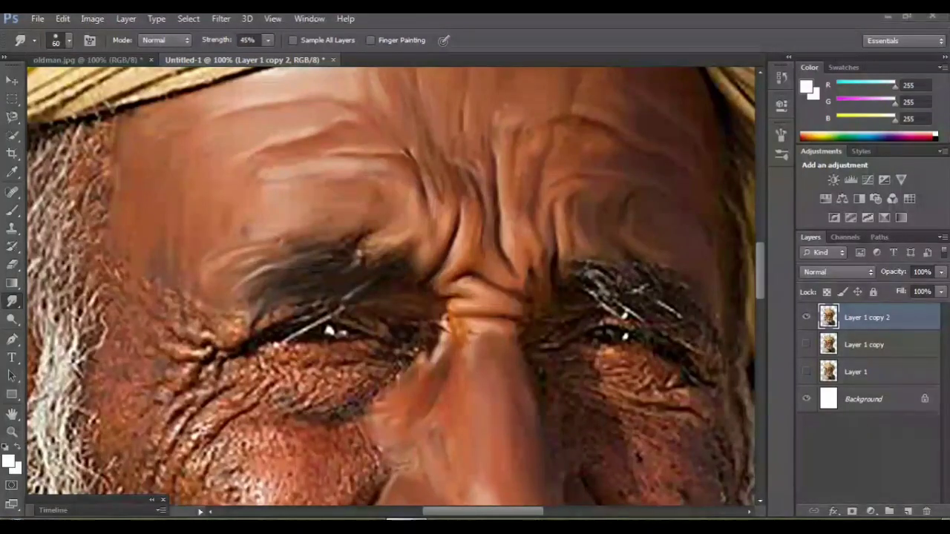
scroll(391, 286, down, 2)
scroll(391, 286, down, 2)
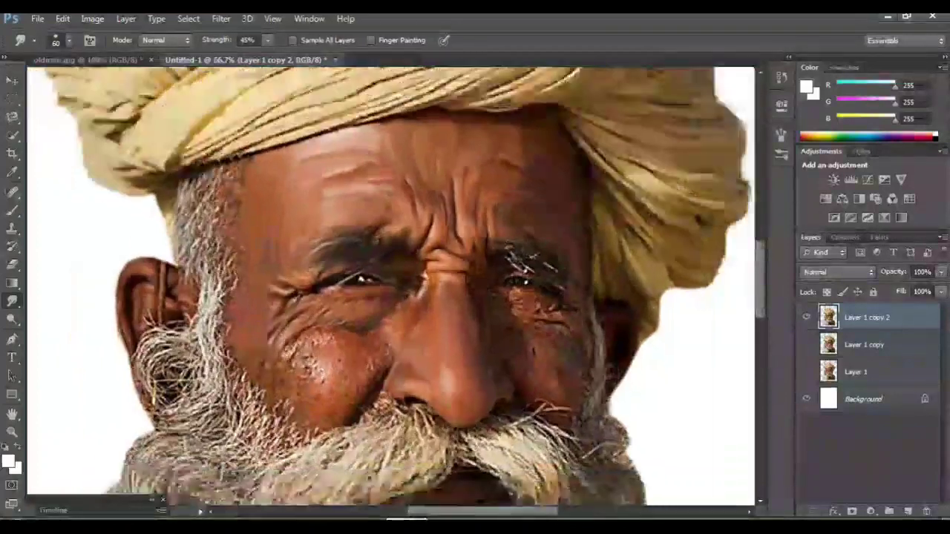
Step: Smudge the white strands of the far eyebrow into soft dark strokes
scroll(451, 288, up, 2)
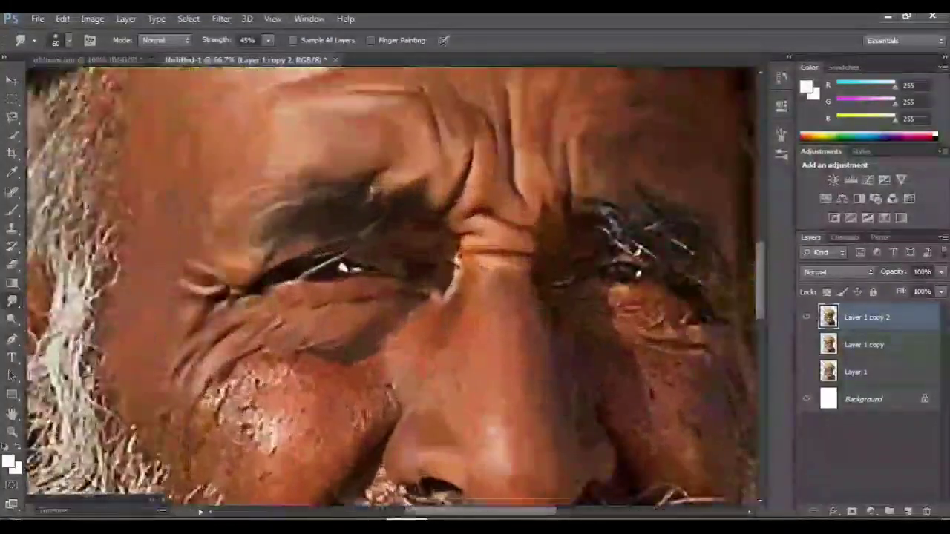
scroll(391, 285, right, 3)
scroll(391, 286, right, 2)
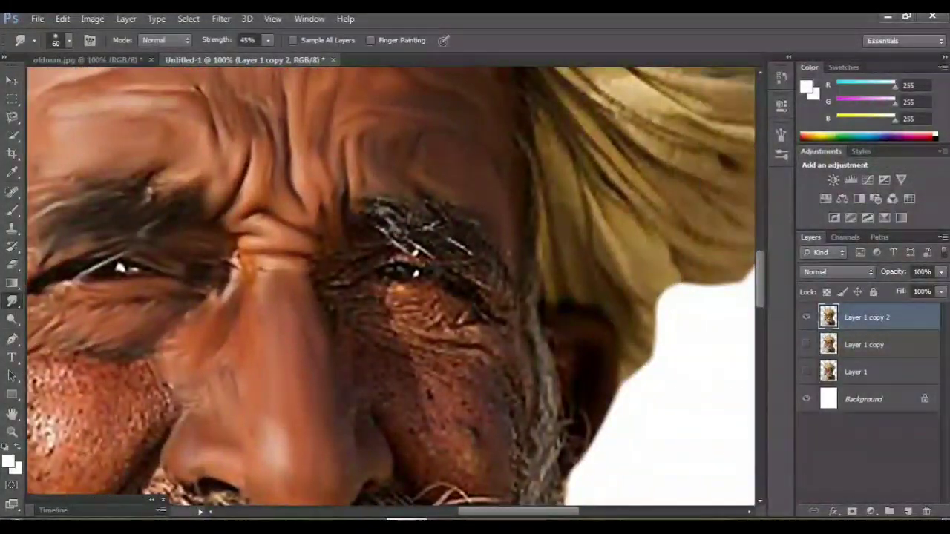
mouse_move(377, 216)
mouse_down()
mouse_move(429, 256)
mouse_move(470, 254)
mouse_move(457, 230)
mouse_up()
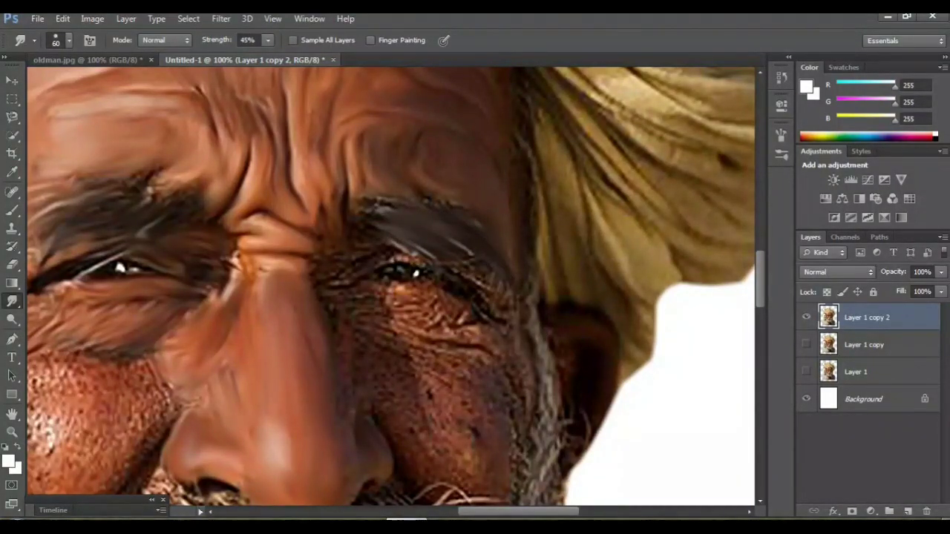
scroll(391, 286, down, 3)
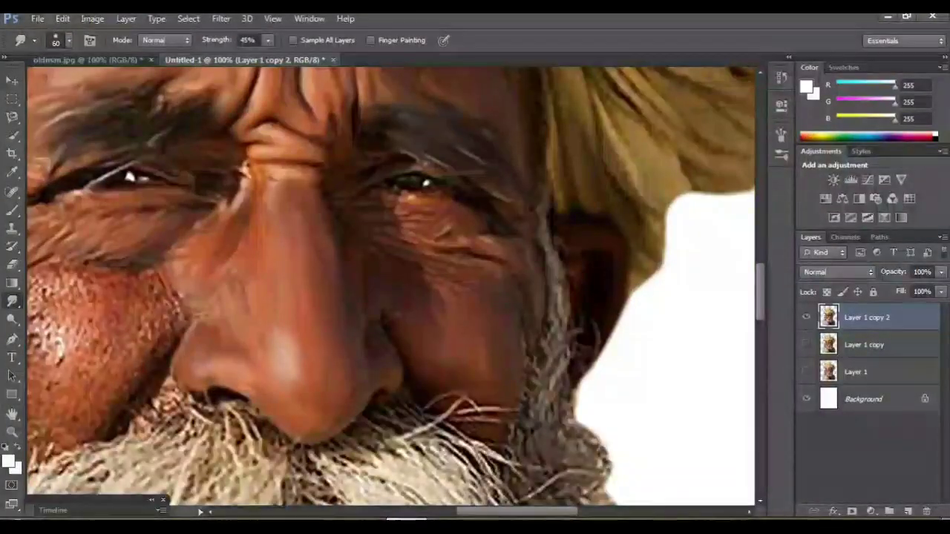
scroll(392, 286, left, 3)
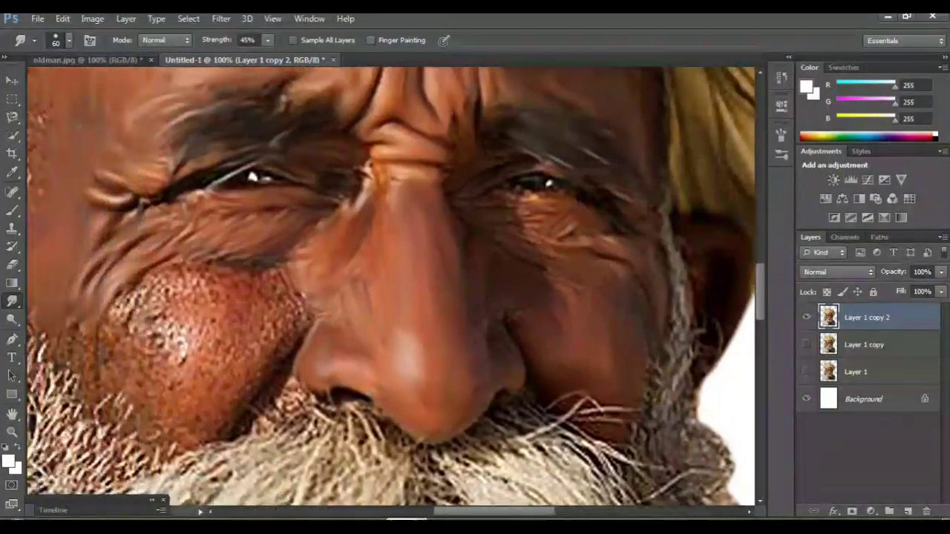
scroll(391, 286, left, 2)
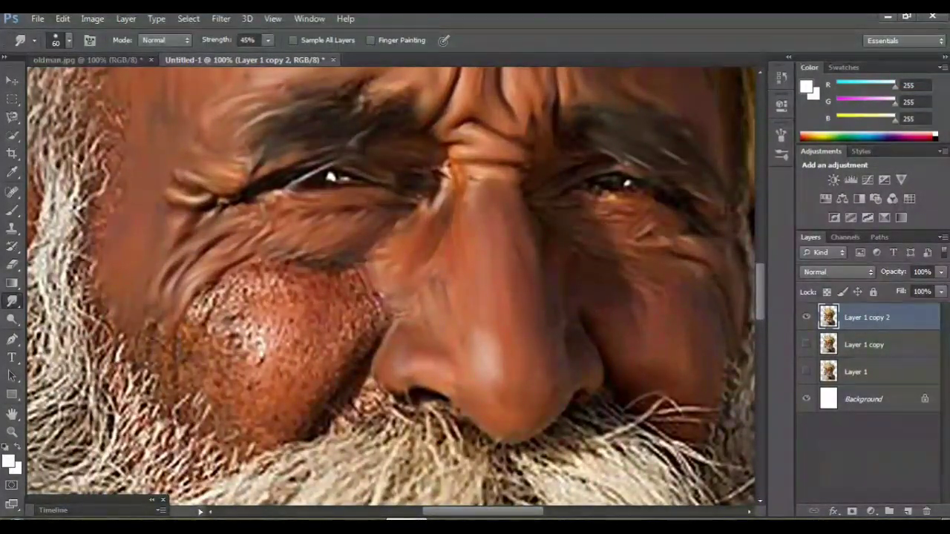
Step: Soften the crease beside the nose and smooth the dotted cheek texture below the eye
scroll(391, 286, left, 2)
scroll(392, 286, left, 2)
scroll(392, 285, down, 2)
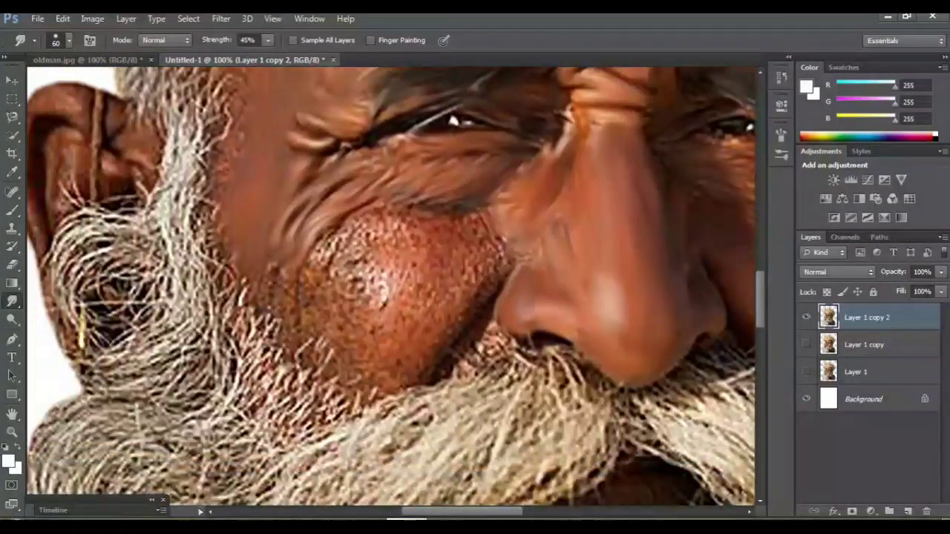
drag(501, 249, 475, 279)
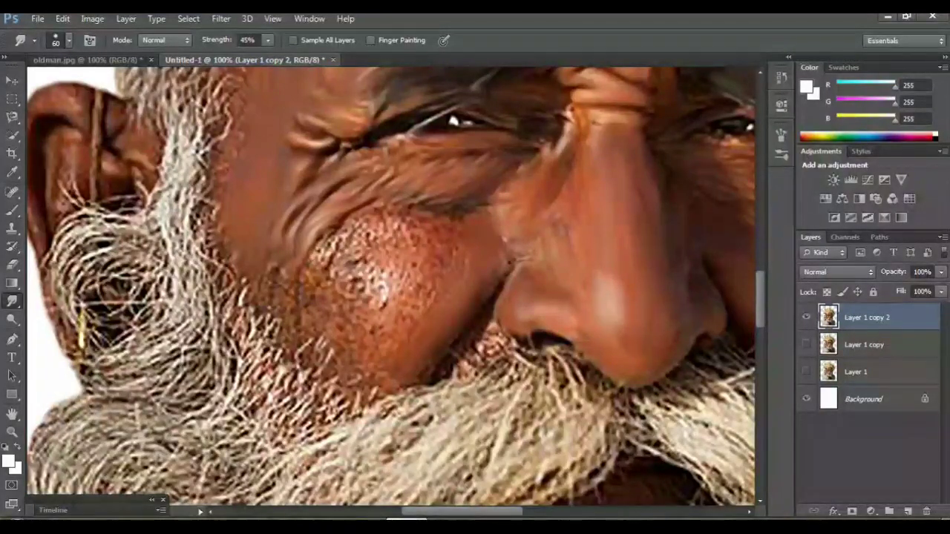
mouse_move(443, 215)
mouse_down()
mouse_move(386, 242)
mouse_move(437, 223)
mouse_up()
mouse_move(382, 212)
mouse_down()
mouse_move(319, 259)
mouse_move(301, 296)
mouse_move(315, 341)
mouse_up()
drag(326, 230, 297, 293)
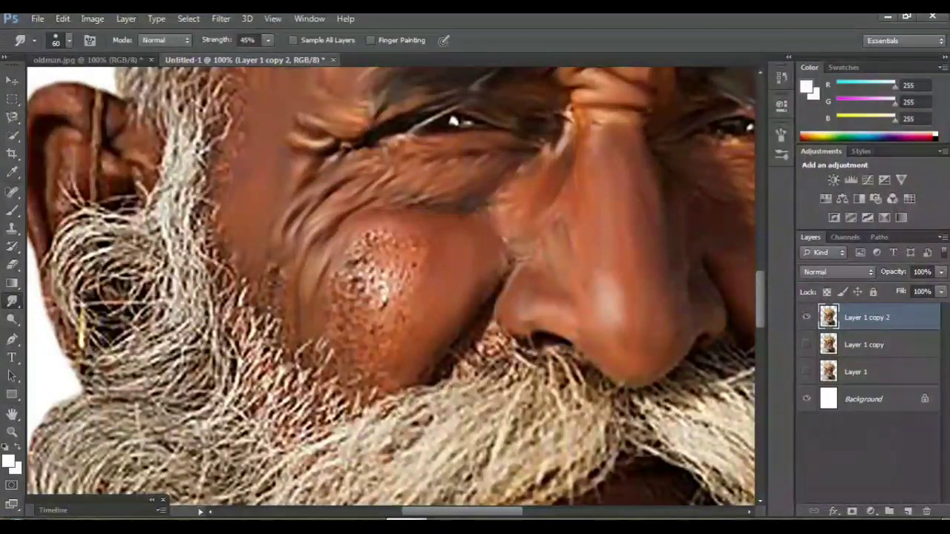
mouse_move(389, 239)
mouse_down()
mouse_move(380, 308)
mouse_move(410, 300)
mouse_up()
drag(434, 241, 417, 271)
drag(375, 236, 345, 304)
drag(361, 265, 359, 295)
Step: Smooth the remaining lower-cheek texture and the skin along both sides of the nose
drag(400, 227, 413, 260)
drag(371, 315, 375, 335)
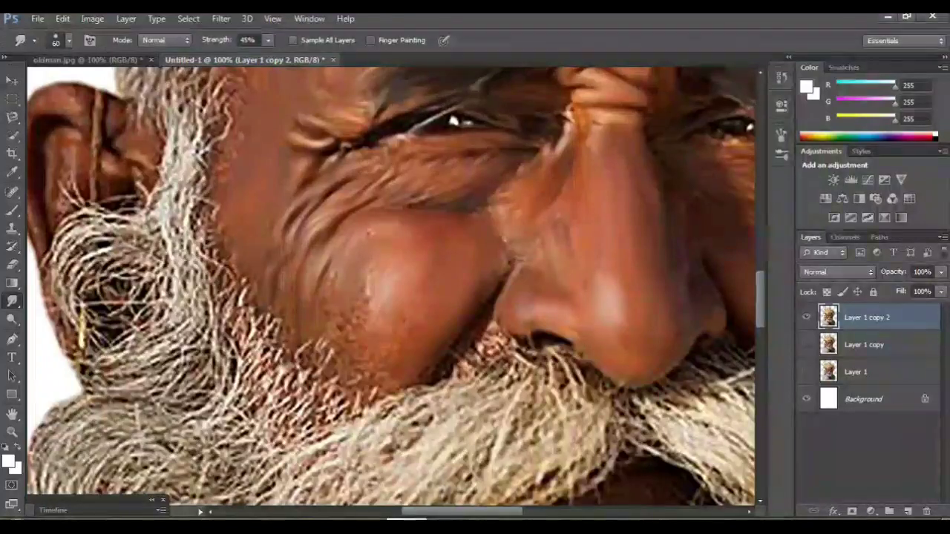
drag(387, 285, 384, 324)
mouse_move(362, 284)
mouse_down()
mouse_move(363, 321)
mouse_move(347, 334)
mouse_up()
drag(504, 181, 512, 241)
drag(304, 222, 312, 297)
drag(549, 127, 512, 237)
drag(306, 207, 318, 214)
drag(716, 141, 698, 237)
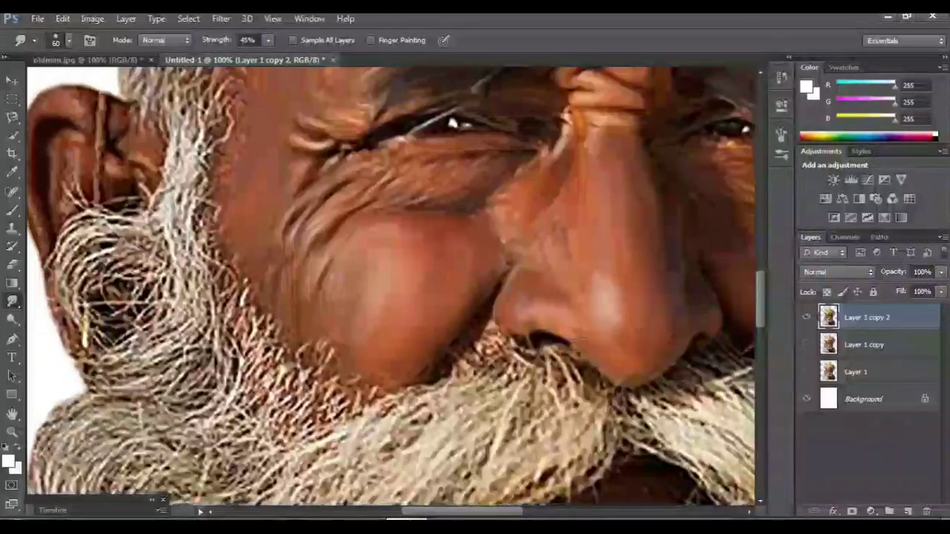
scroll(445, 282, down, 5)
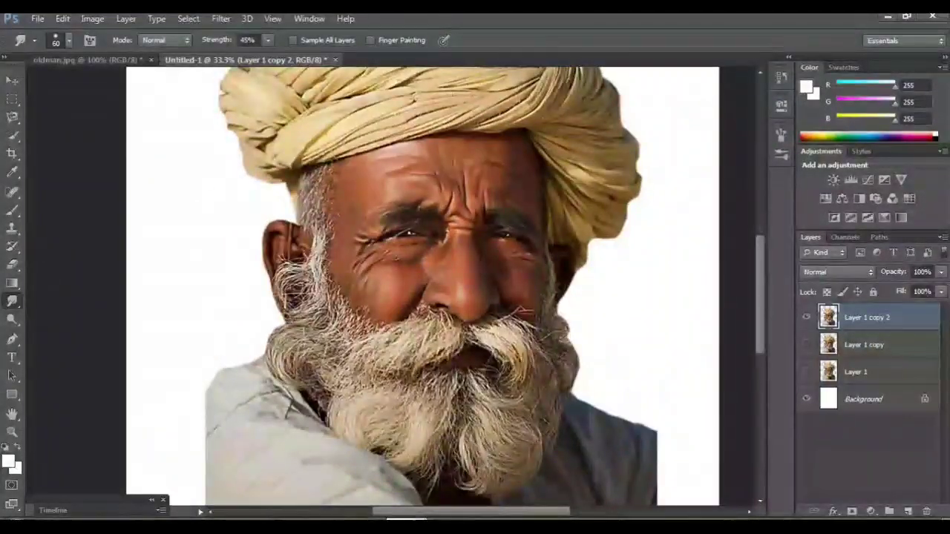
scroll(426, 183, up, 5)
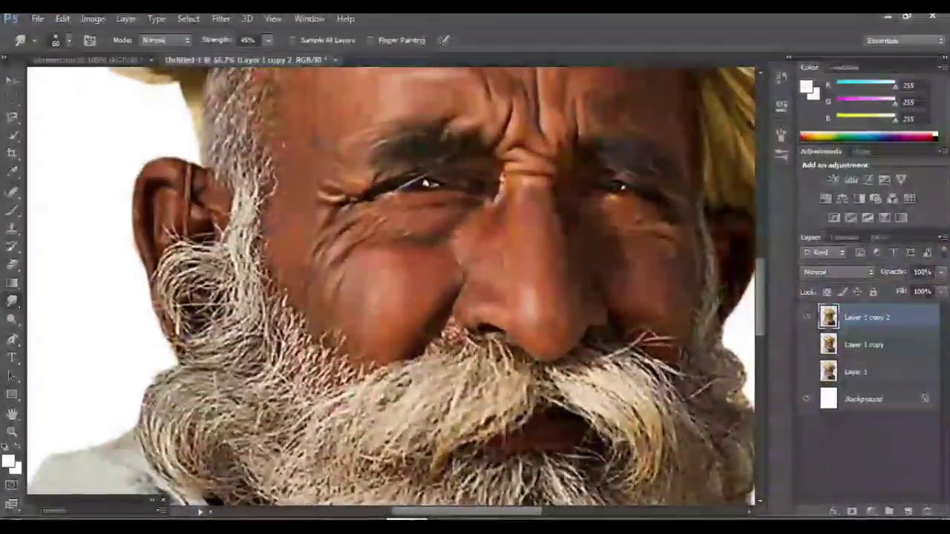
scroll(445, 282, up, 2)
scroll(392, 282, down, 2)
scroll(391, 281, down, 3)
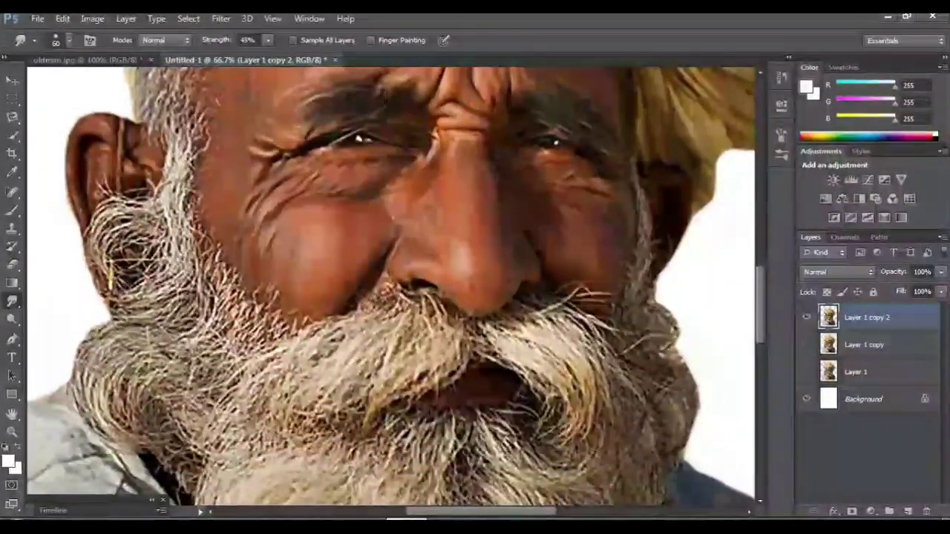
scroll(391, 282, down, 1)
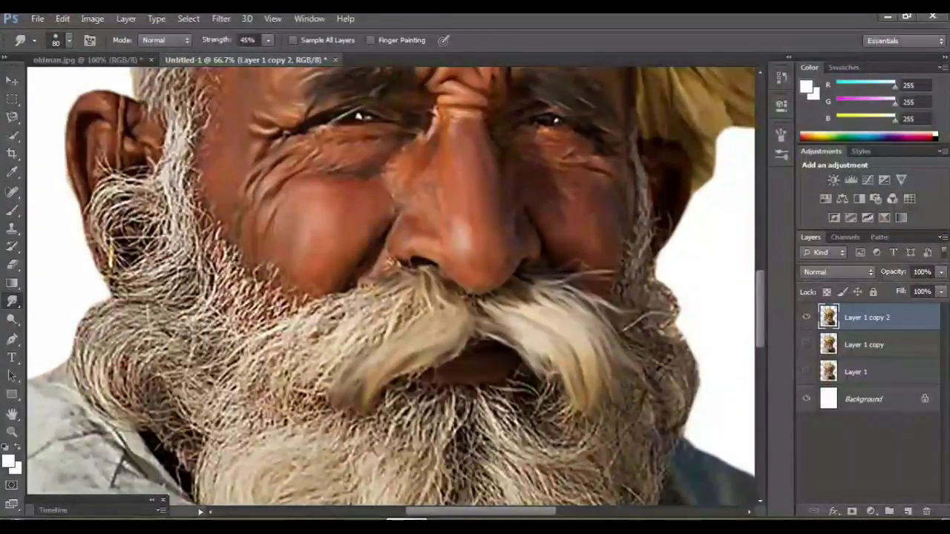
Step: Blend the mustache tip, left mustache strands and its outer edge together
mouse_move(394, 338)
mouse_down()
mouse_move(405, 293)
mouse_move(430, 293)
mouse_up()
drag(252, 393, 394, 297)
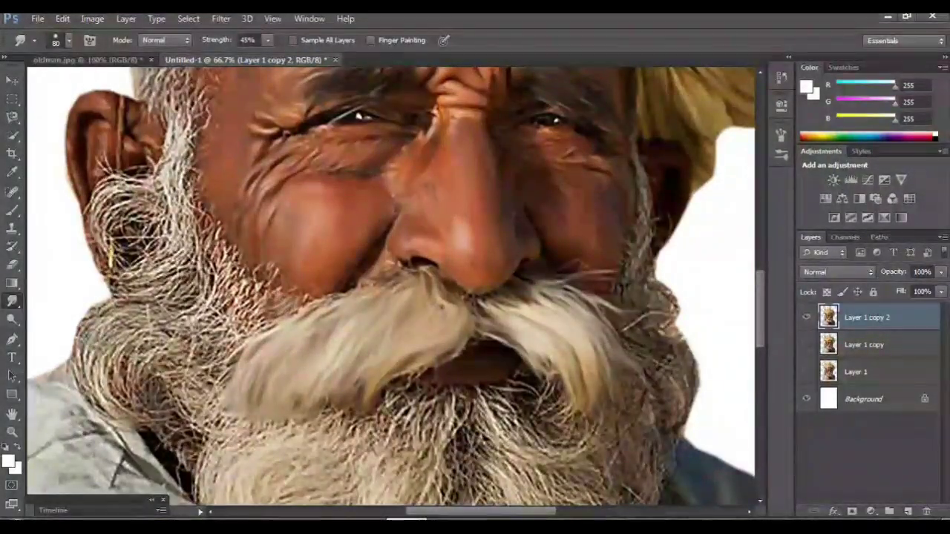
drag(241, 338, 263, 305)
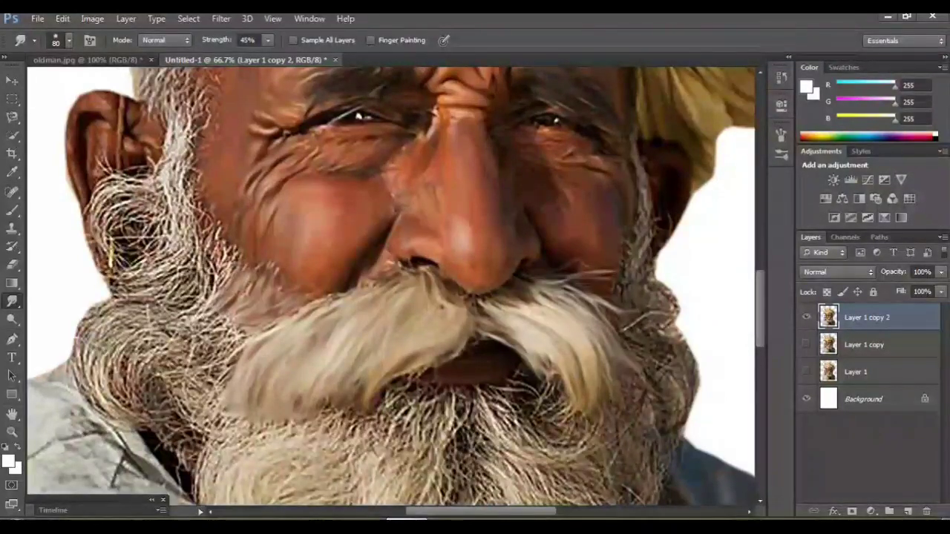
Step: Sweep the beard's cheek edge and left and right sides into long grey streaks
drag(216, 234, 223, 226)
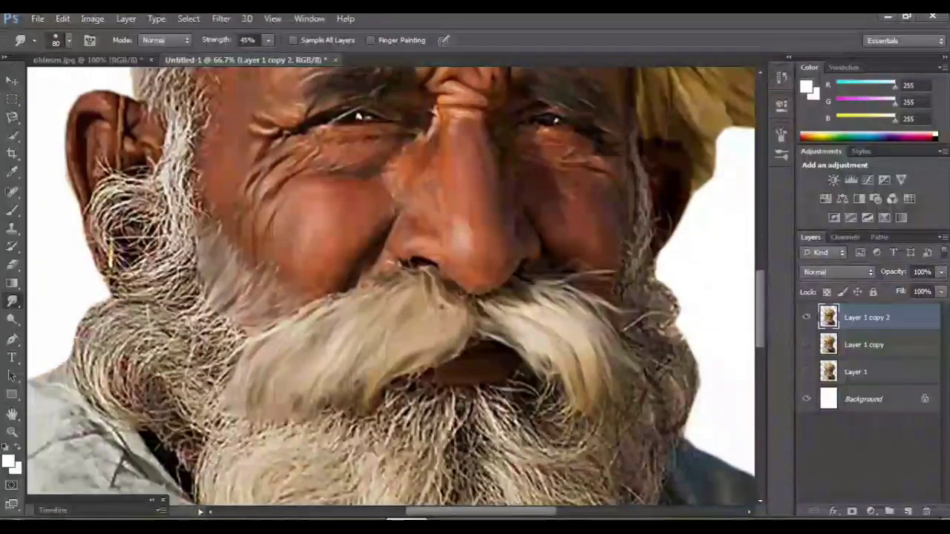
scroll(391, 286, down, 2)
scroll(391, 286, down, 1)
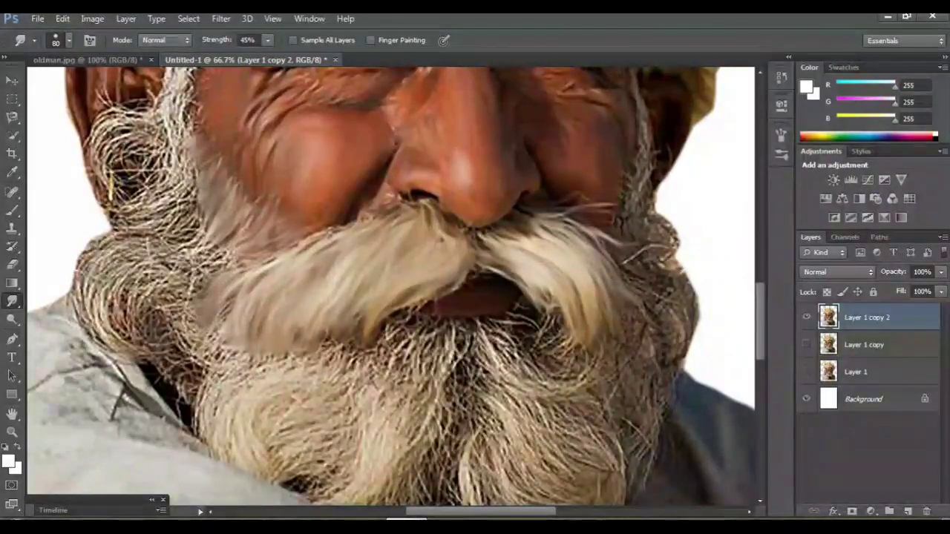
drag(200, 290, 195, 317)
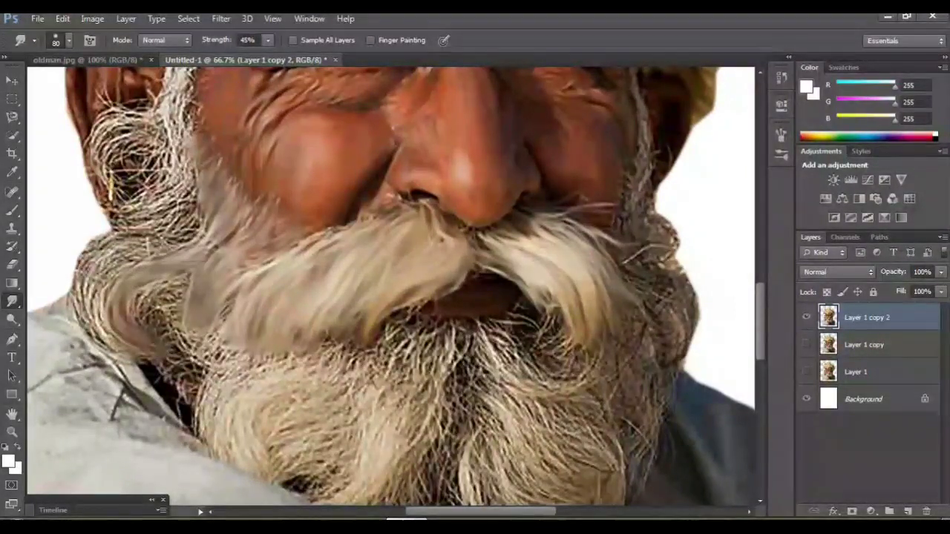
drag(185, 319, 134, 178)
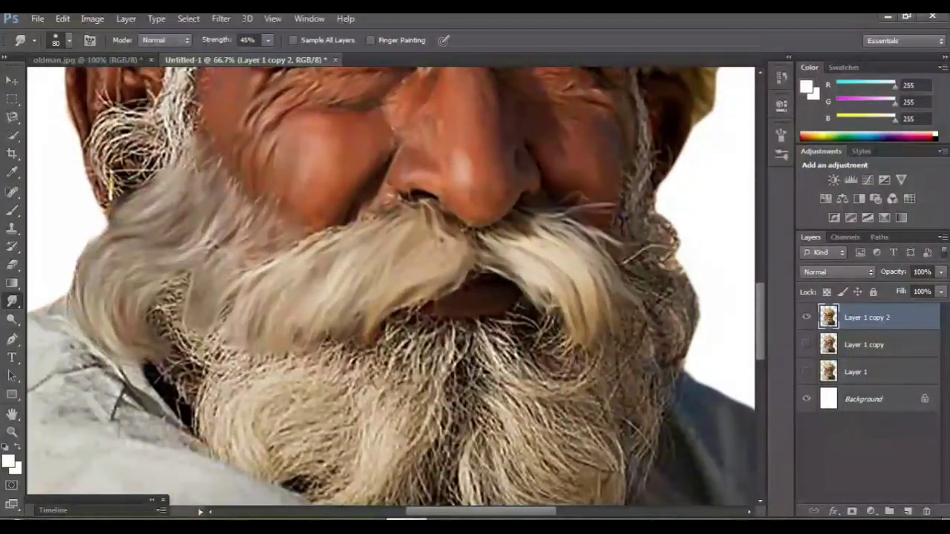
drag(638, 238, 630, 189)
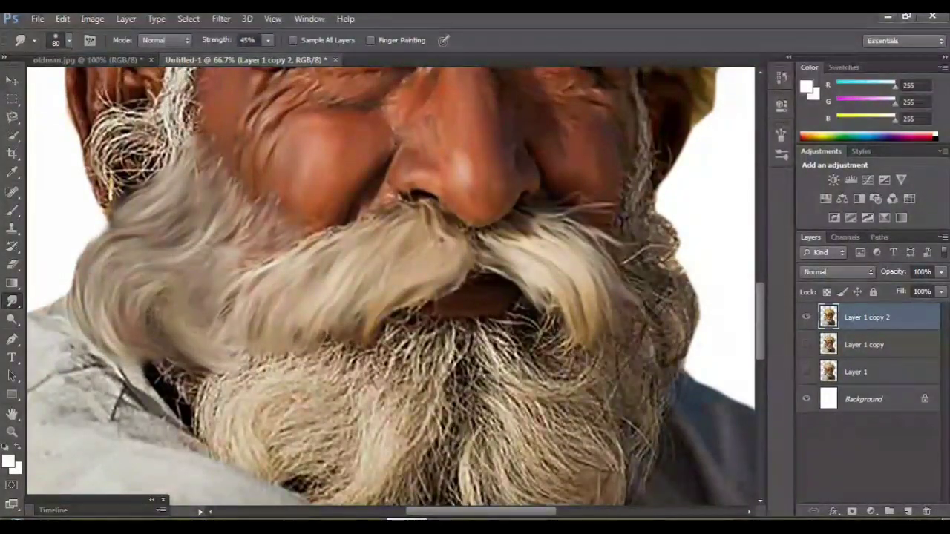
Step: Smudge the central beard strands below the mouth downward into smooth flowing hair
scroll(484, 236, down, 3)
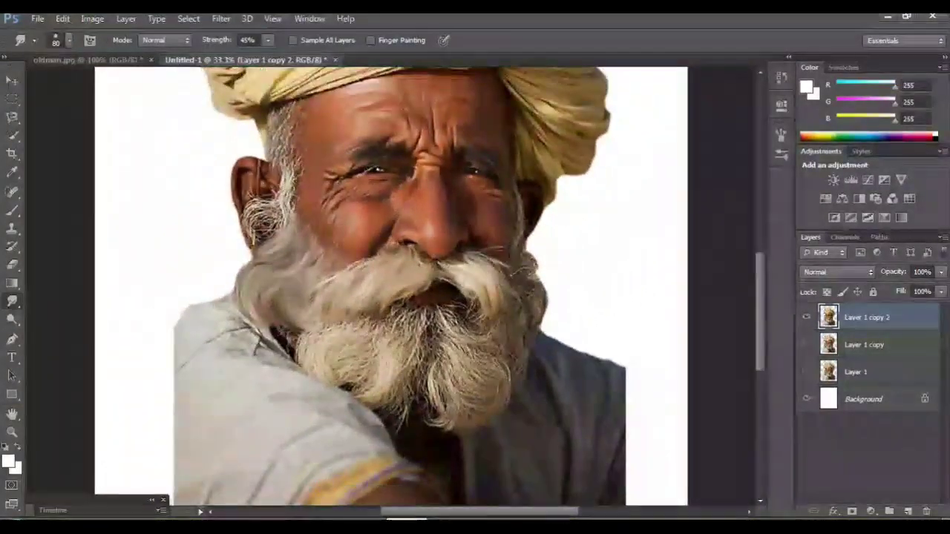
scroll(484, 236, up, 1)
scroll(483, 236, up, 1)
scroll(483, 236, down, 2)
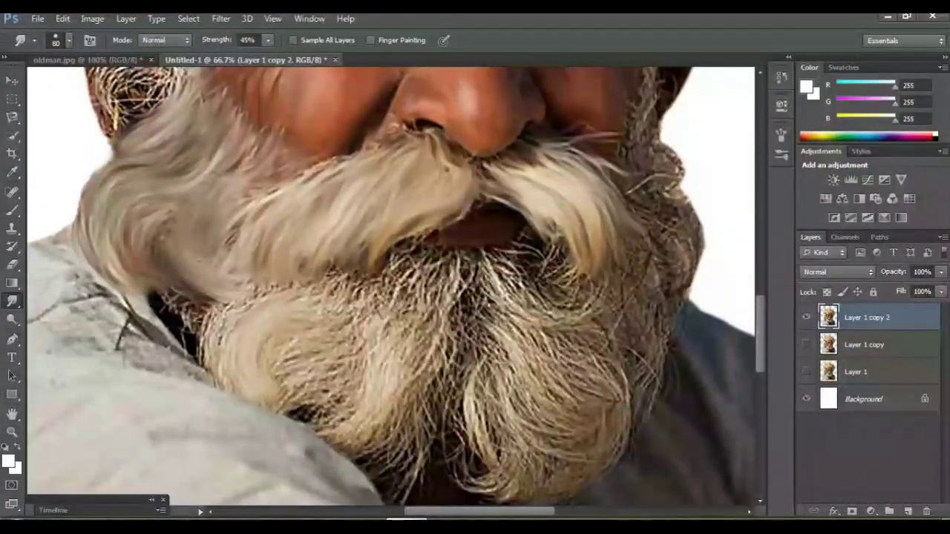
mouse_move(259, 295)
mouse_down()
mouse_move(227, 319)
mouse_move(221, 371)
mouse_up()
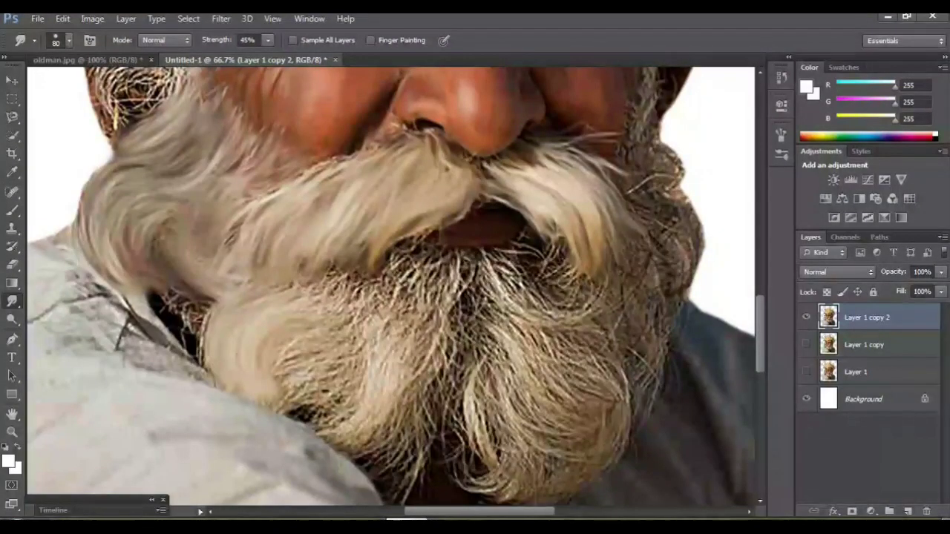
drag(345, 289, 293, 419)
drag(449, 271, 460, 338)
drag(421, 271, 431, 367)
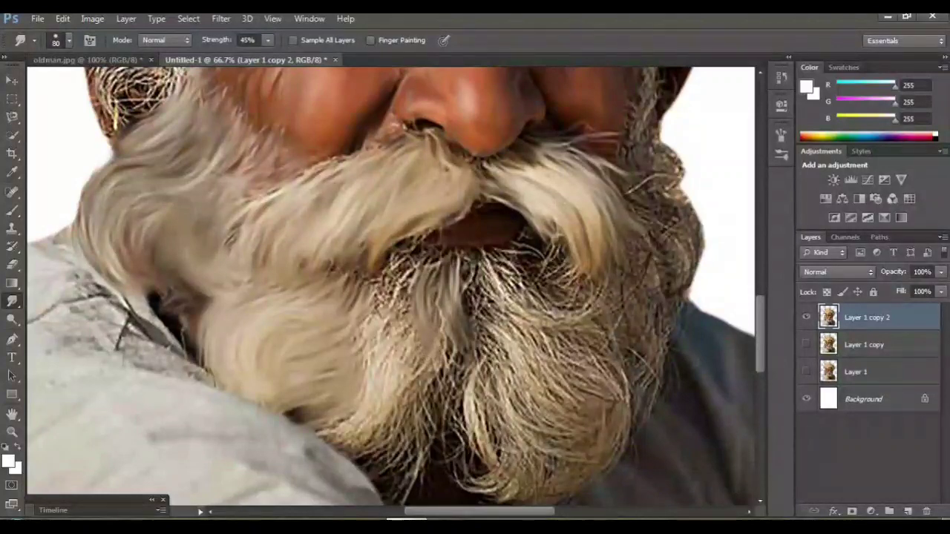
drag(404, 263, 406, 334)
drag(410, 251, 369, 323)
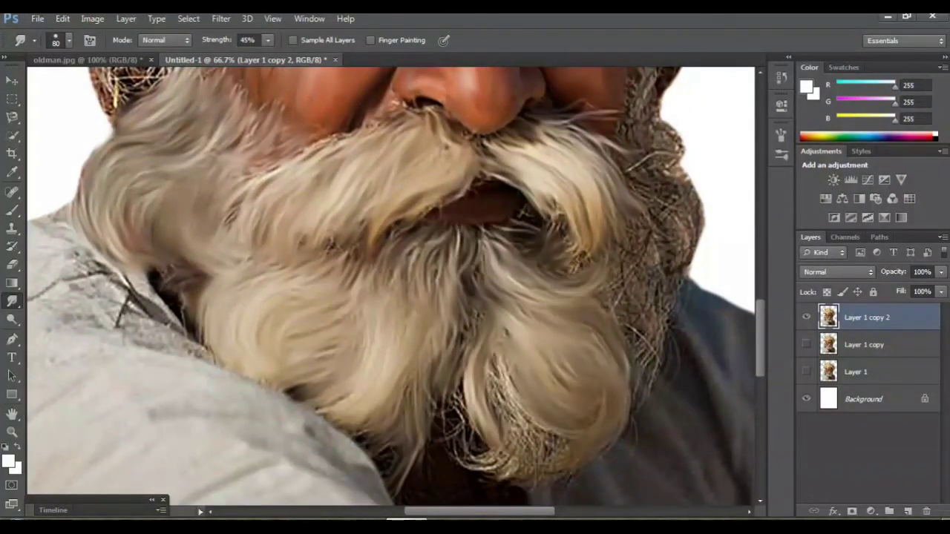
Step: Smooth the lower-right beard strands and the curled tip, then zoom out to check
drag(512, 400, 549, 453)
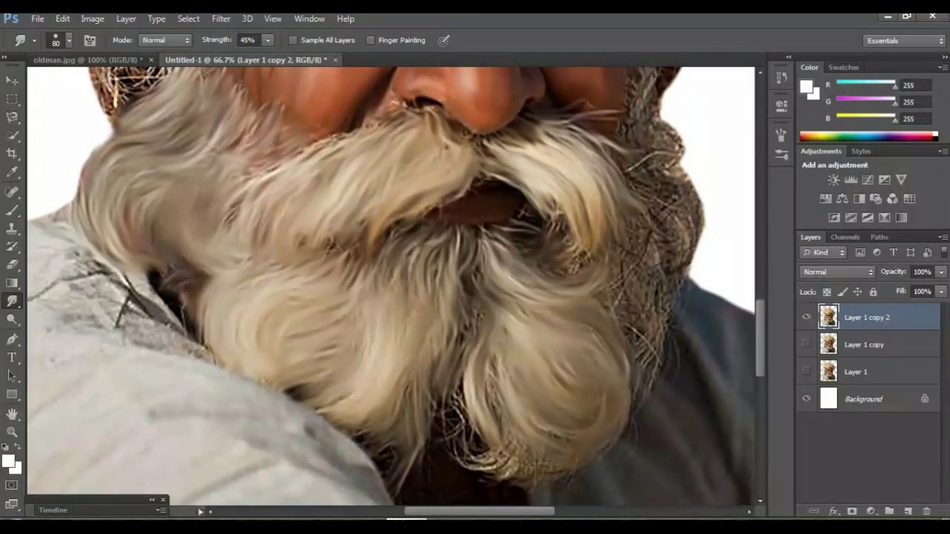
drag(481, 456, 504, 476)
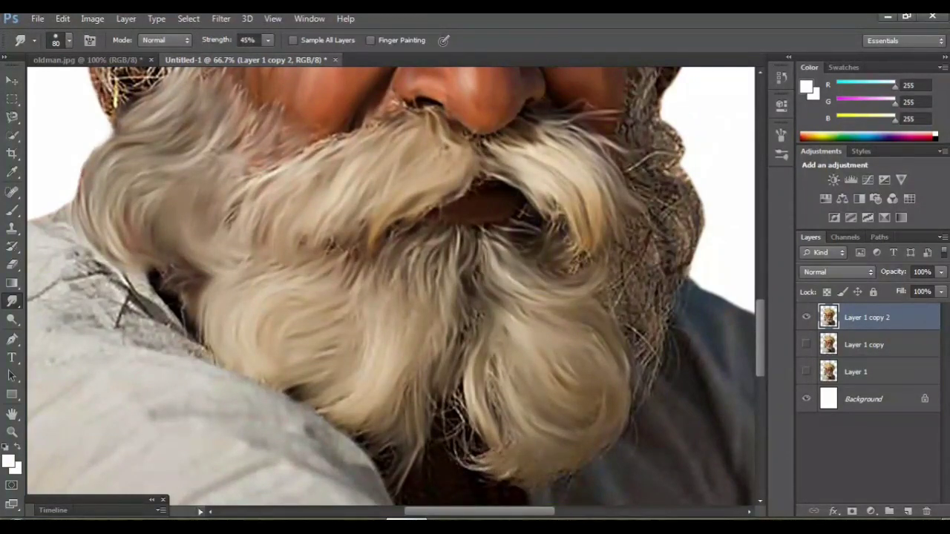
mouse_move(488, 392)
mouse_down()
mouse_move(497, 410)
mouse_move(471, 475)
mouse_up()
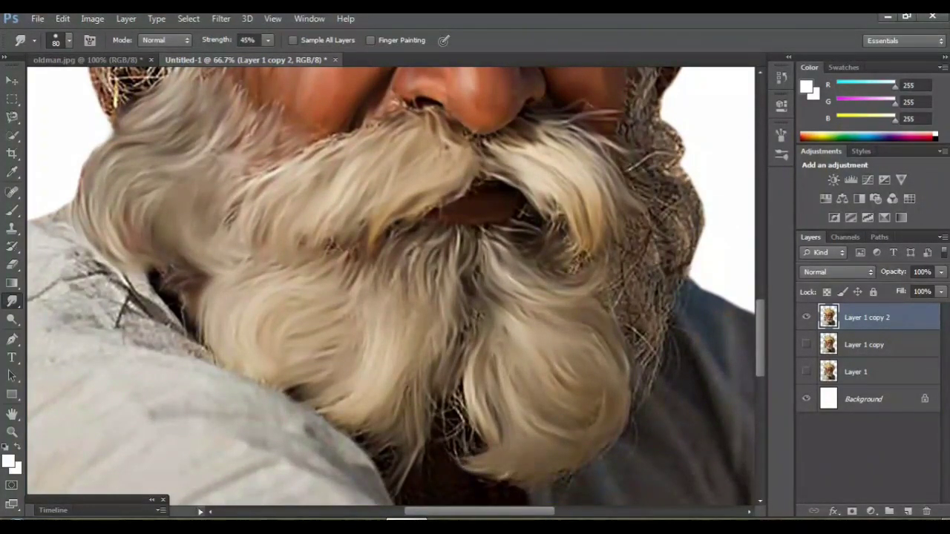
drag(456, 373, 474, 449)
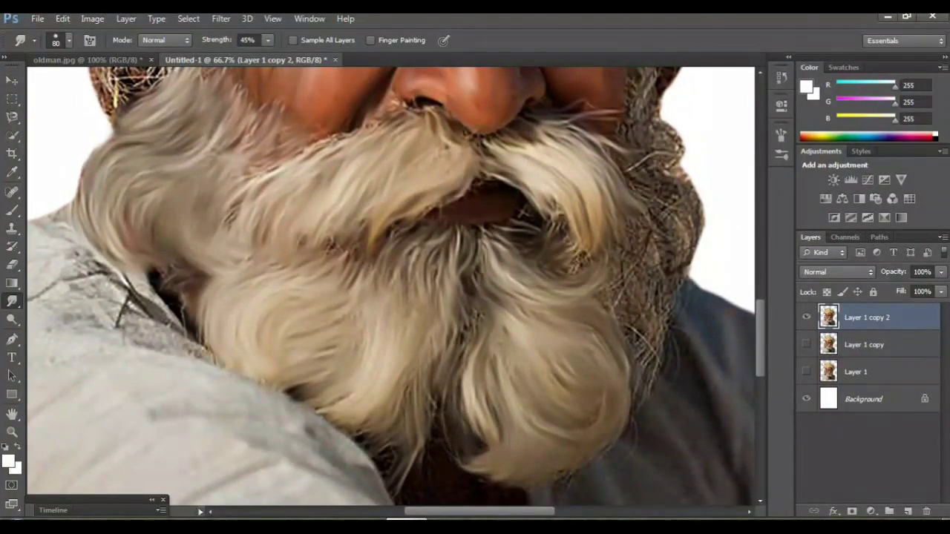
key(ctrl+minus)
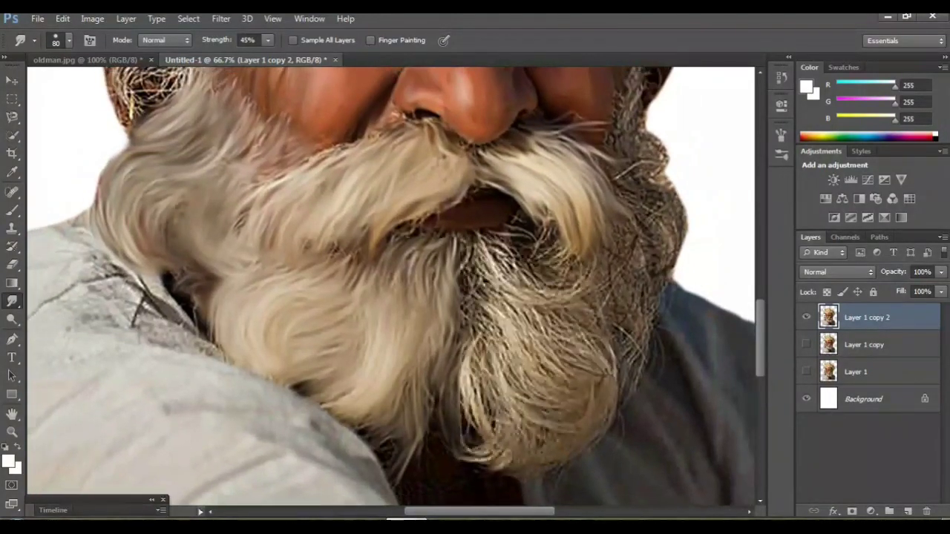
key(ctrl+minus)
key(ctrl+minus)
key(ctrl+minus)
key(ctrl+minus)
key(ctrl+plus)
Step: Smear the beard strands beside the mouth and along its right edge downward
key(ctrl+plus)
key(ctrl+plus)
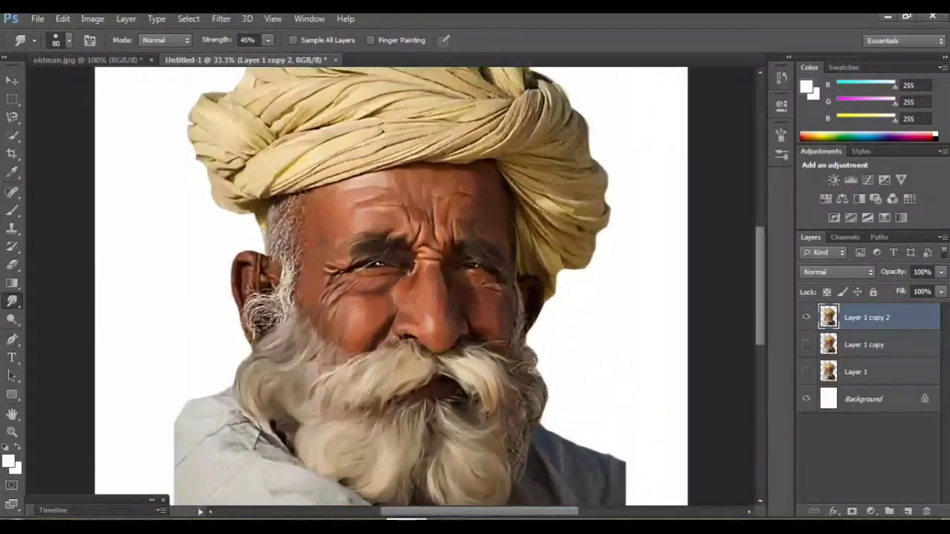
key(ctrl+plus)
key(ctrl+plus)
mouse_move(460, 379)
mouse_down()
mouse_move(334, 364)
mouse_move(349, 193)
mouse_up()
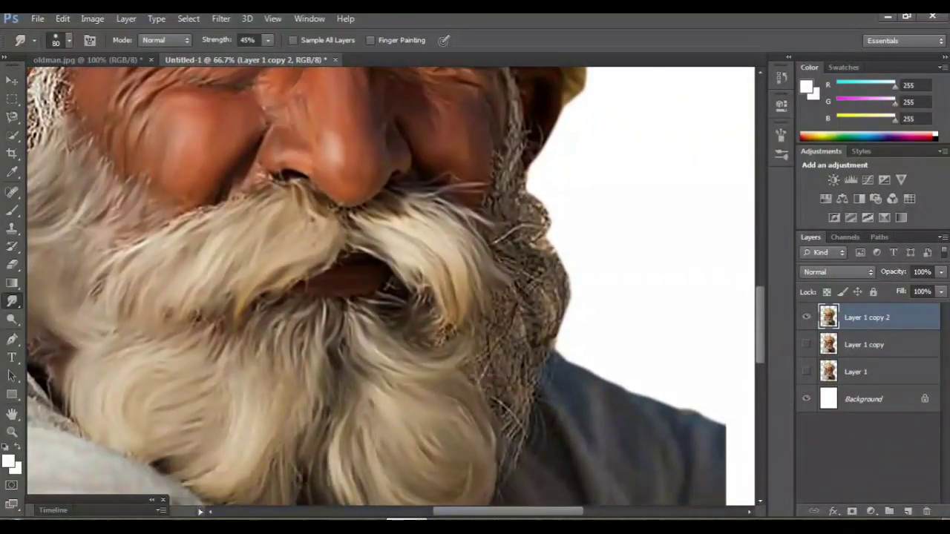
drag(421, 289, 452, 341)
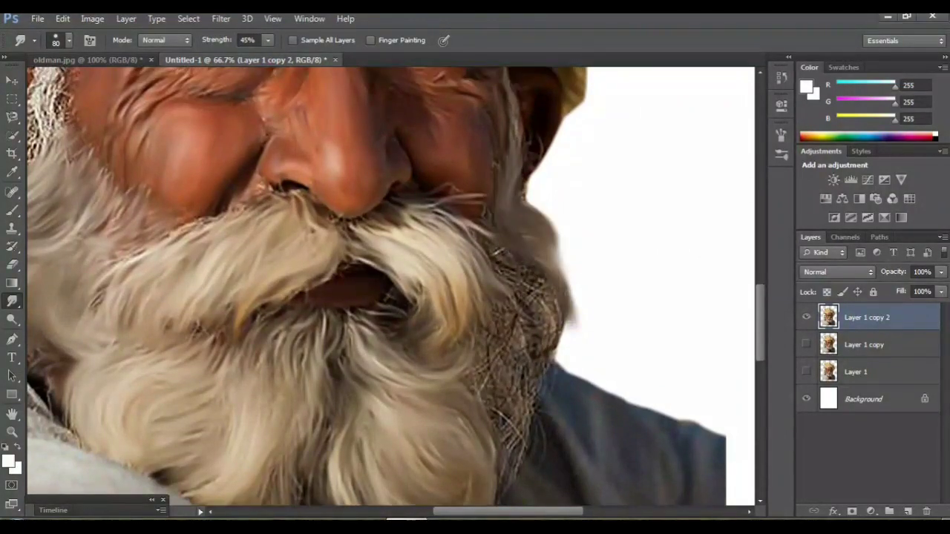
drag(487, 235, 499, 252)
drag(550, 285, 558, 346)
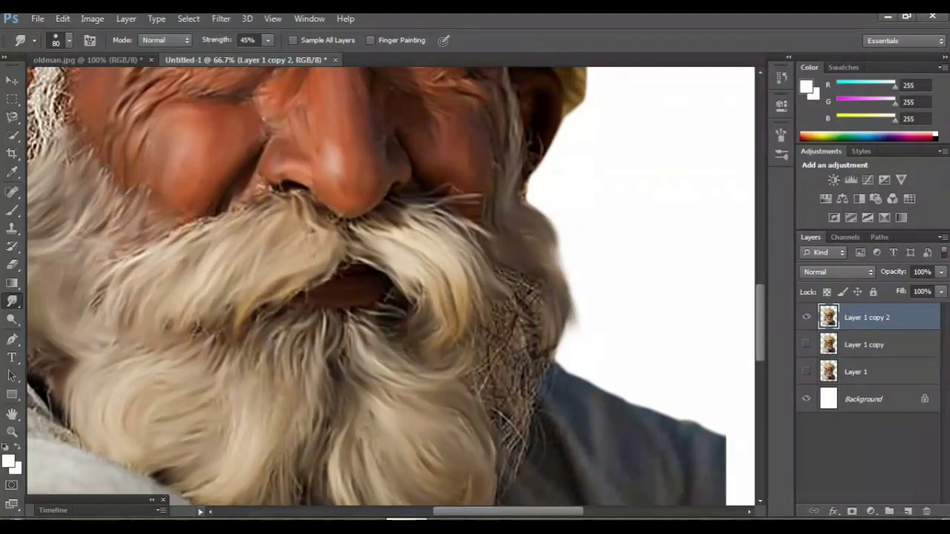
drag(505, 286, 547, 357)
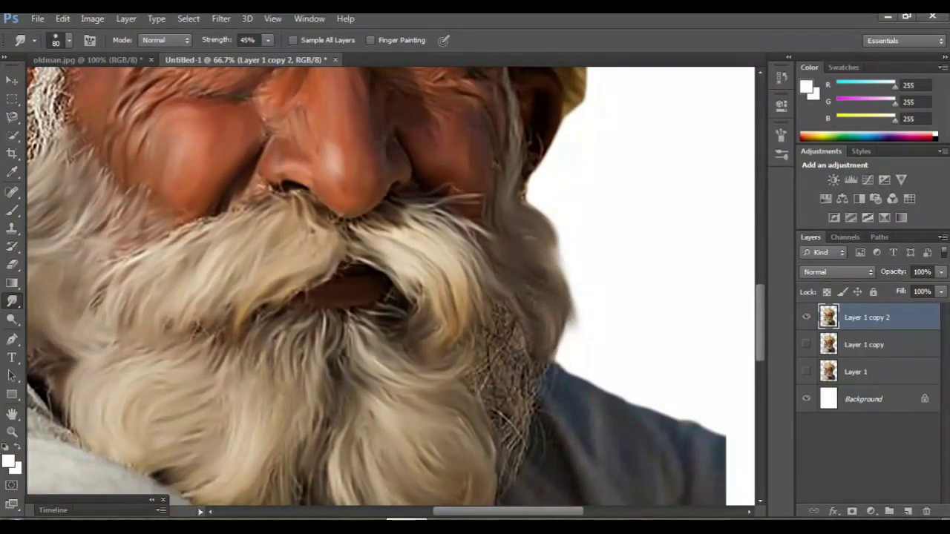
drag(550, 239, 558, 265)
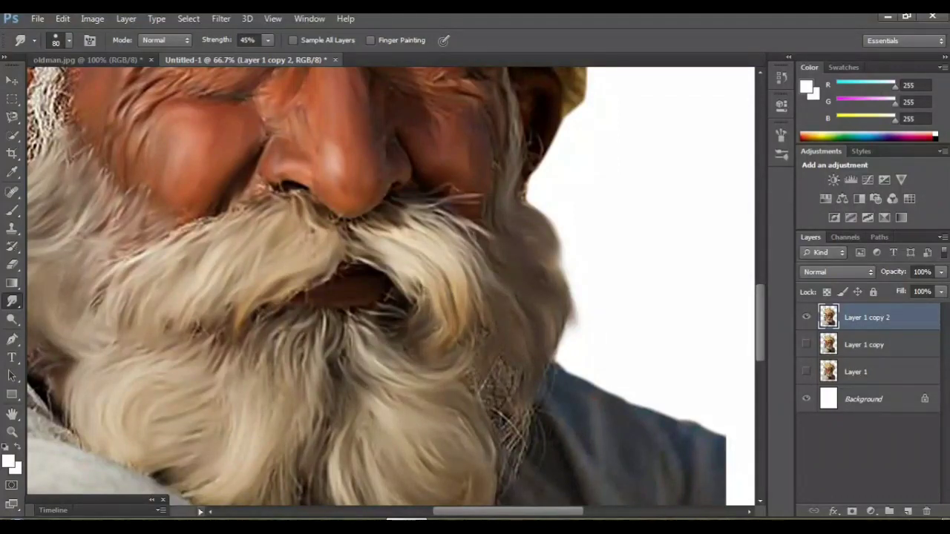
Step: Blend the whitish strands at the beard's lower right into soft hair
drag(509, 402, 516, 472)
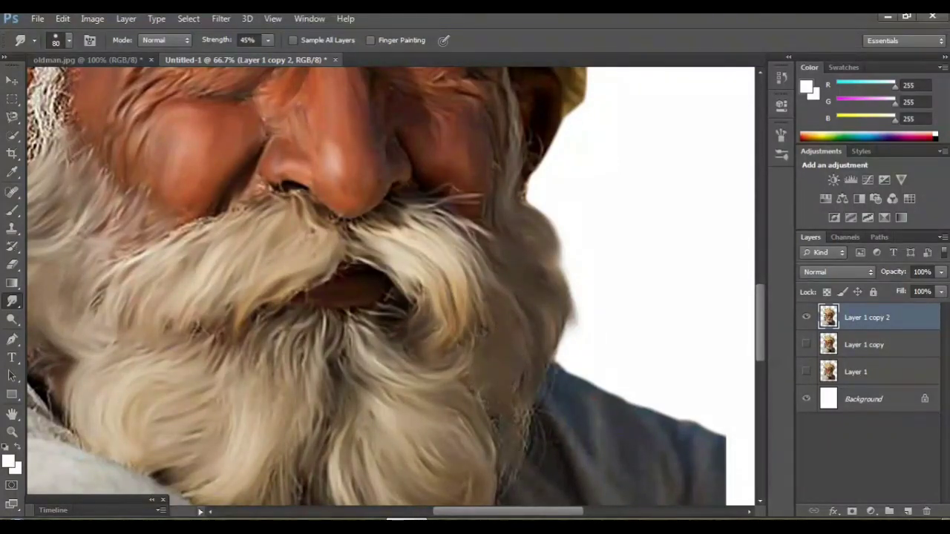
drag(528, 417, 531, 455)
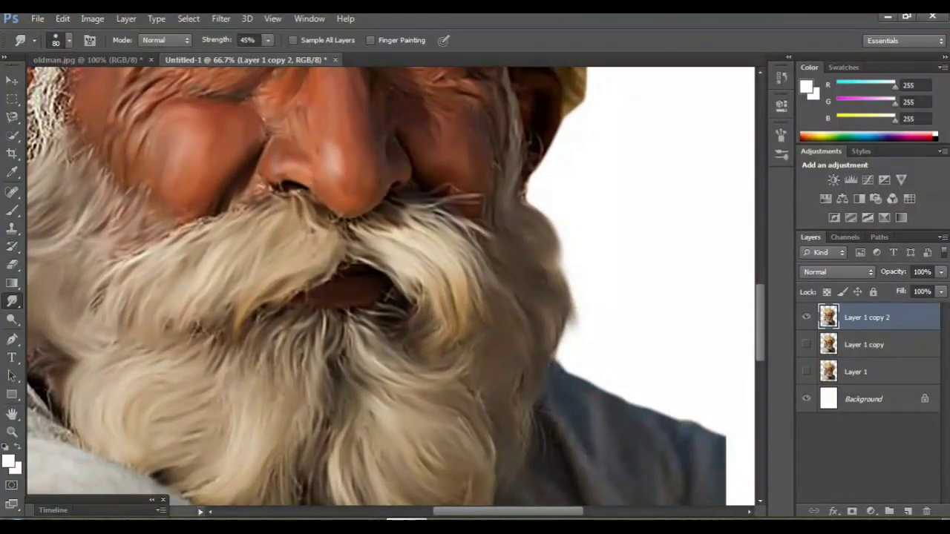
mouse_move(333, 282)
mouse_down()
mouse_move(413, 267)
mouse_move(446, 237)
mouse_up()
Step: Smudge the ear hair down and left and blend the white sideburn strands
key(ctrl+minus)
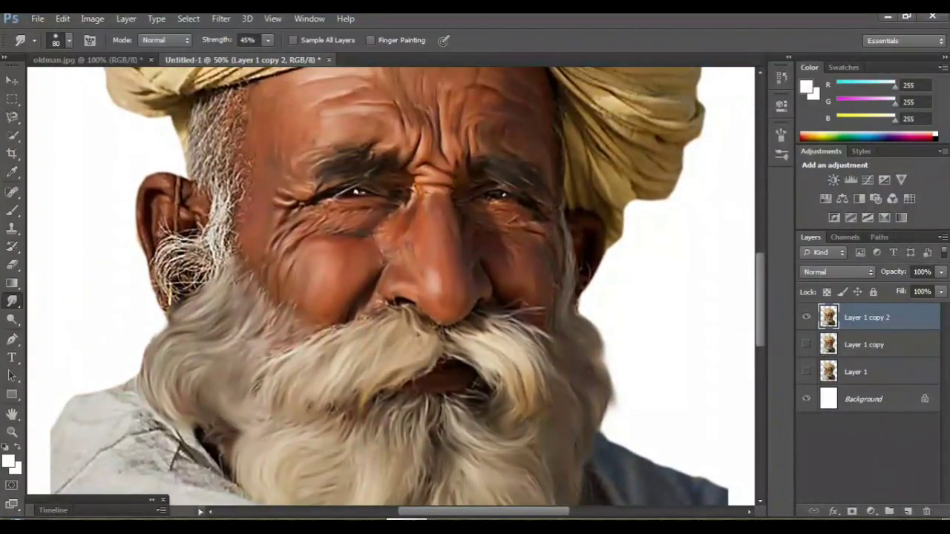
drag(391, 286, 436, 296)
mouse_move(244, 248)
mouse_down()
mouse_move(202, 268)
mouse_move(207, 304)
mouse_up()
drag(226, 264, 210, 315)
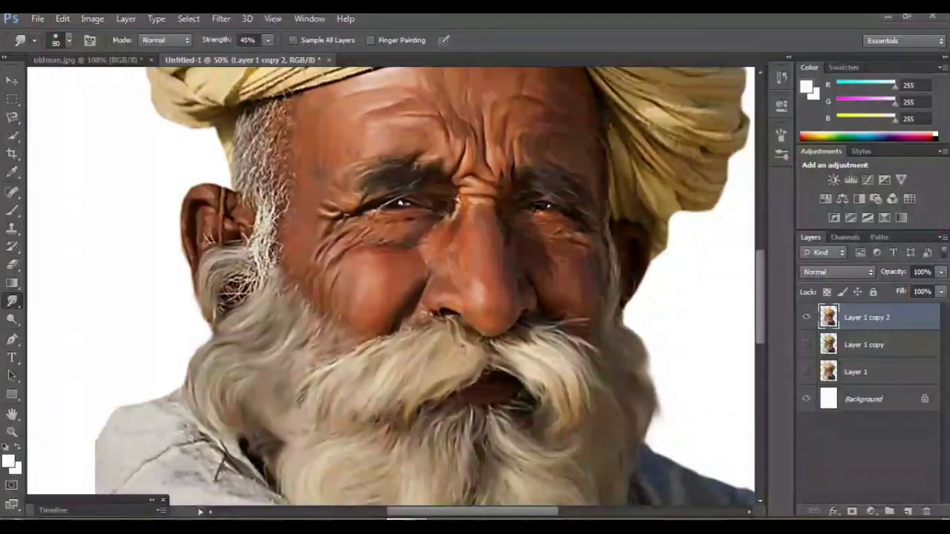
drag(250, 263, 216, 312)
mouse_move(269, 215)
mouse_down()
mouse_move(251, 252)
mouse_move(263, 252)
mouse_move(267, 274)
mouse_up()
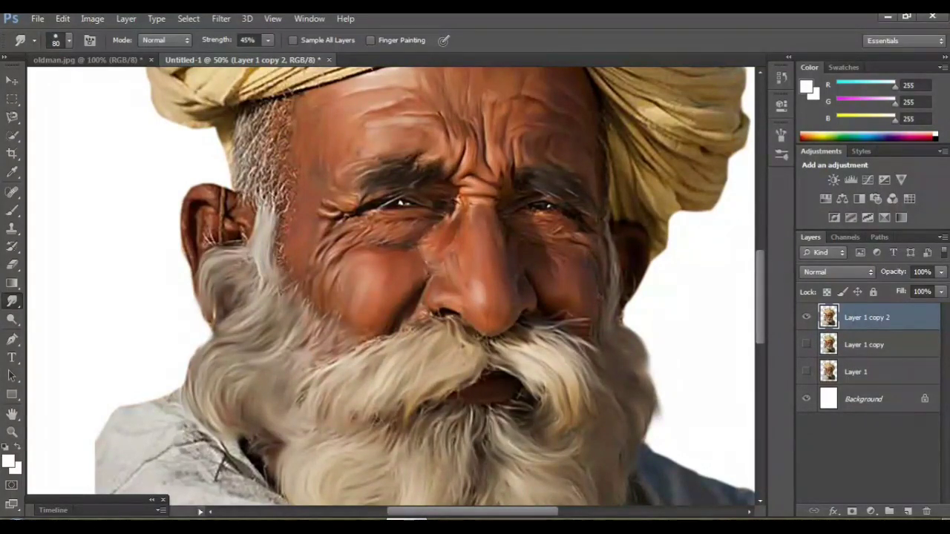
Step: Zoom in close on the ear and smooth the dark crease inside it
key(ctrl+plus)
key(ctrl+plus)
scroll(391, 285, left, 3)
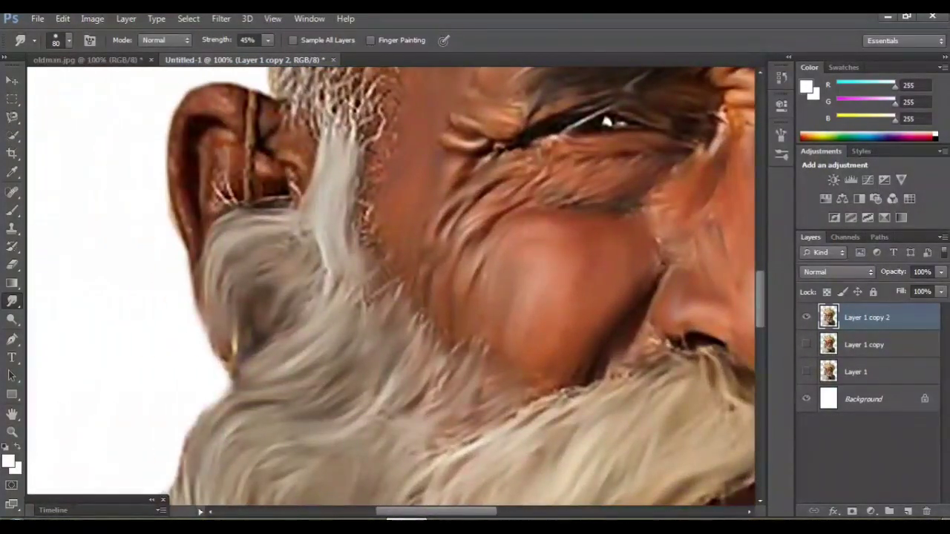
scroll(391, 286, up, 3)
scroll(391, 286, up, 2)
scroll(391, 285, up, 2)
mouse_move(248, 274)
mouse_down()
mouse_move(289, 312)
mouse_move(296, 304)
mouse_move(222, 285)
mouse_move(193, 294)
mouse_move(206, 318)
mouse_move(199, 400)
mouse_move(230, 311)
mouse_up()
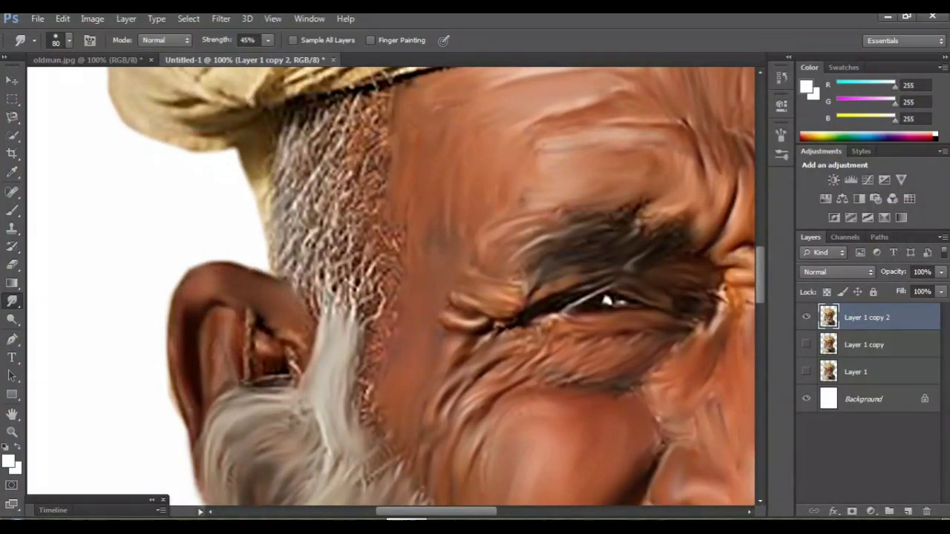
Step: Blend the grey hair under the turban into smooth strokes, then zoom out
scroll(391, 286, up, 2)
mouse_move(316, 164)
mouse_down()
mouse_move(281, 256)
mouse_move(310, 263)
mouse_up()
drag(355, 157, 316, 239)
drag(374, 149, 348, 178)
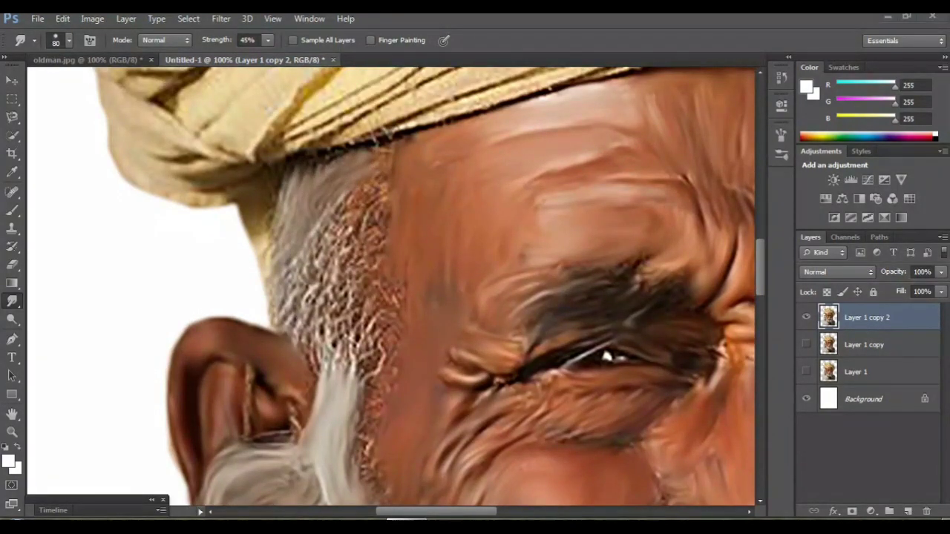
scroll(391, 285, down, 3)
key(ctrl+minus)
key(ctrl+minus)
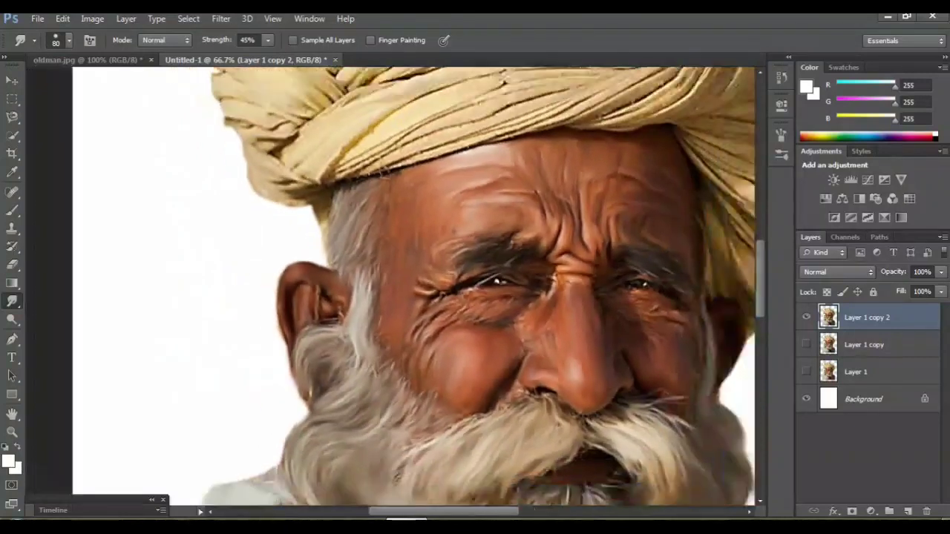
key(ctrl+minus)
scroll(466, 286, right, 3)
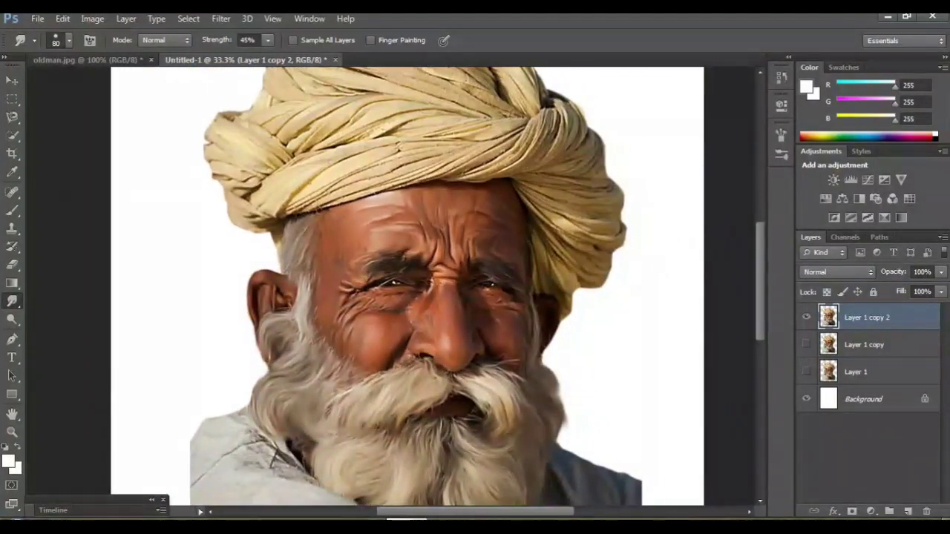
scroll(466, 285, down, 4)
scroll(465, 286, up, 1)
click(806, 345)
click(805, 317)
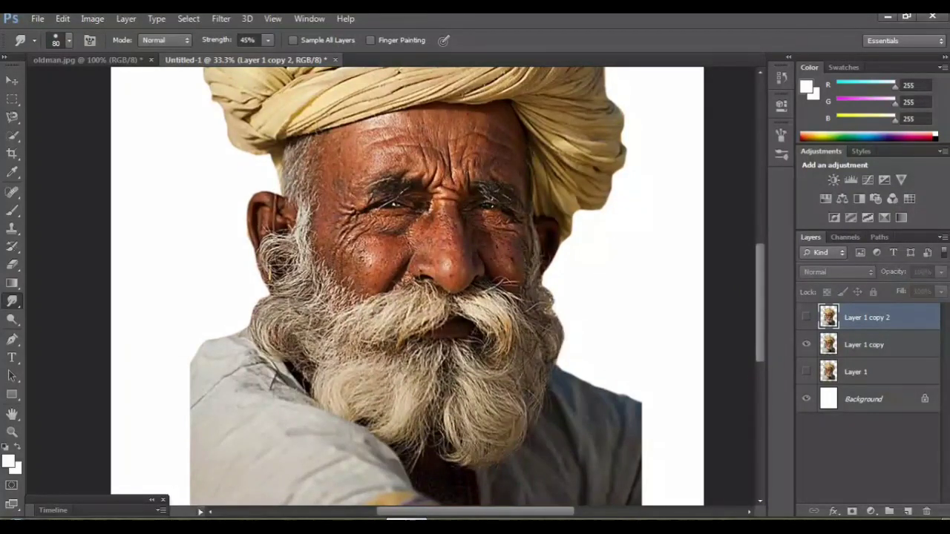
click(806, 317)
click(805, 344)
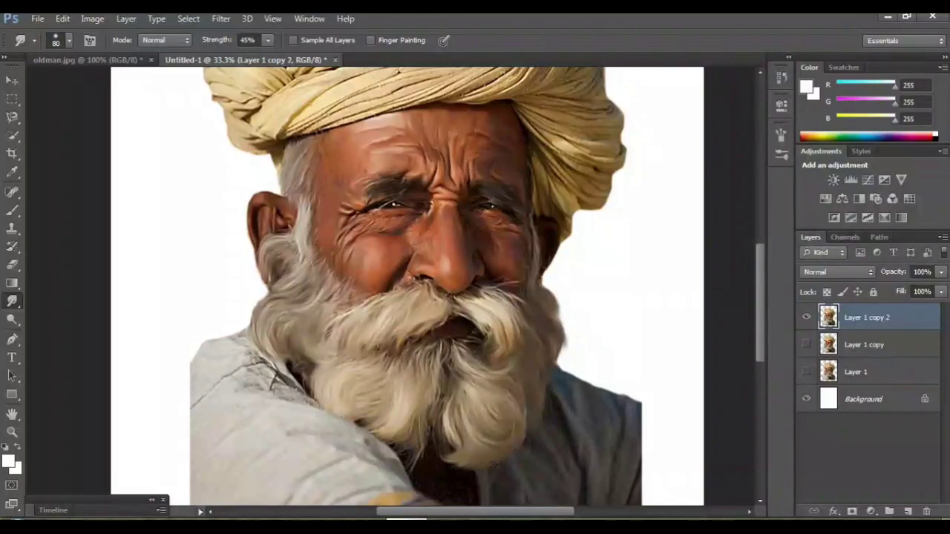
key(ctrl+plus)
key(ctrl+plus)
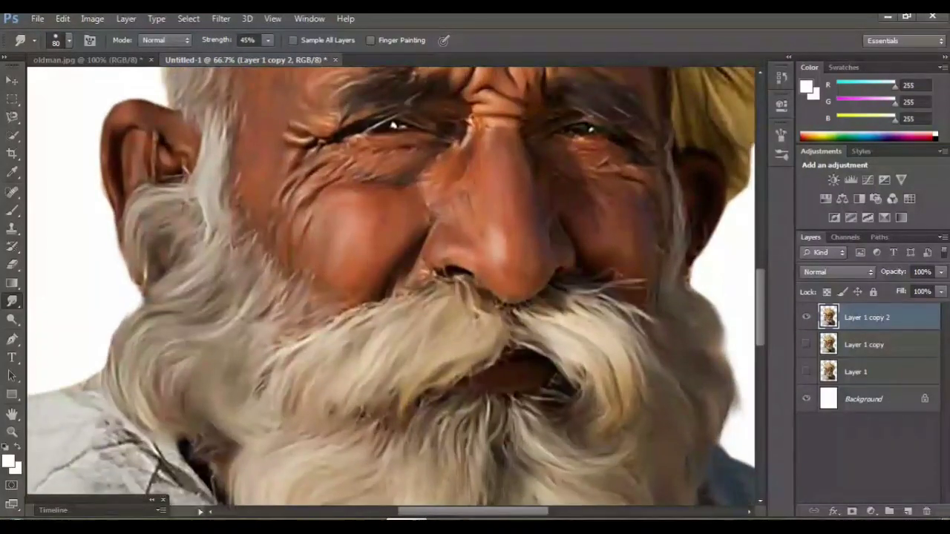
Step: Smooth the folds along the turban's right edge with the Smudge tool
scroll(391, 293, right, 3)
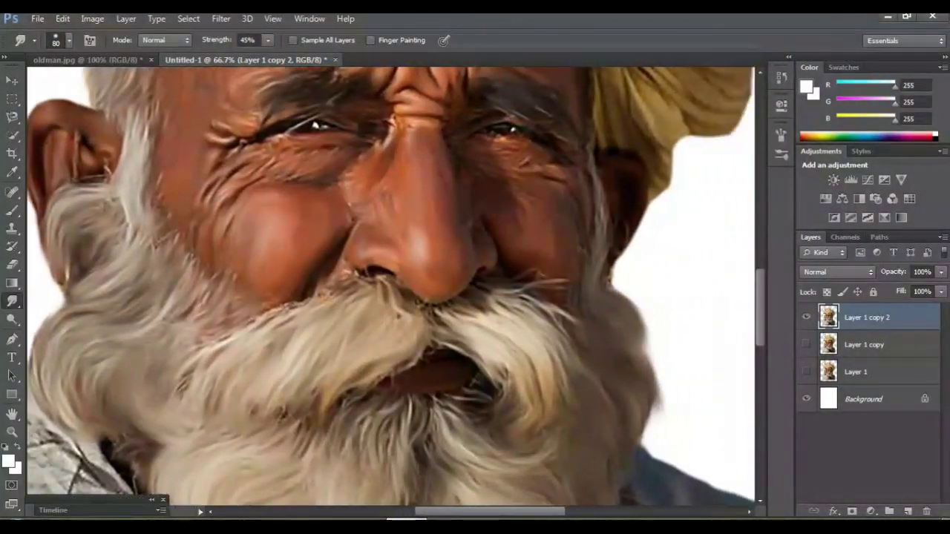
scroll(391, 286, down, 3)
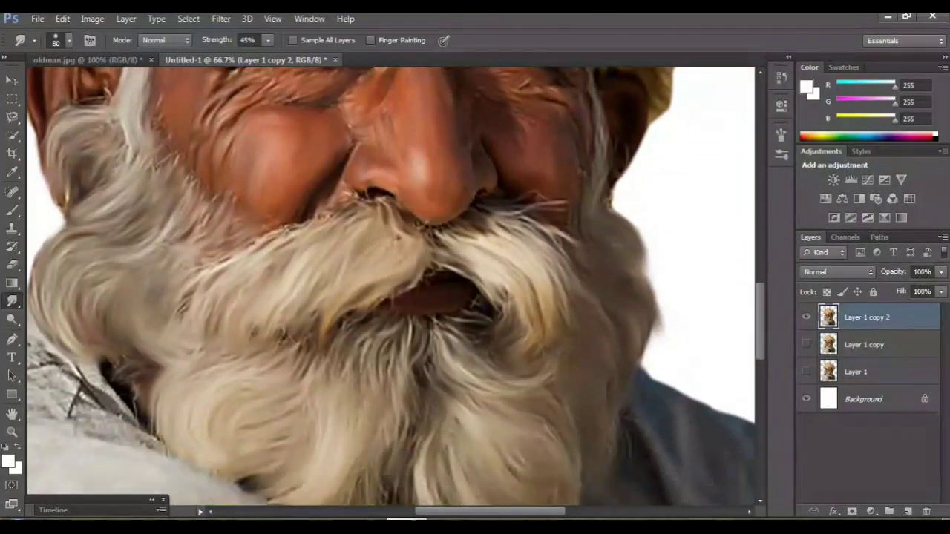
scroll(391, 285, down, 2)
scroll(391, 285, up, 3)
scroll(391, 286, up, 6)
scroll(391, 285, up, 3)
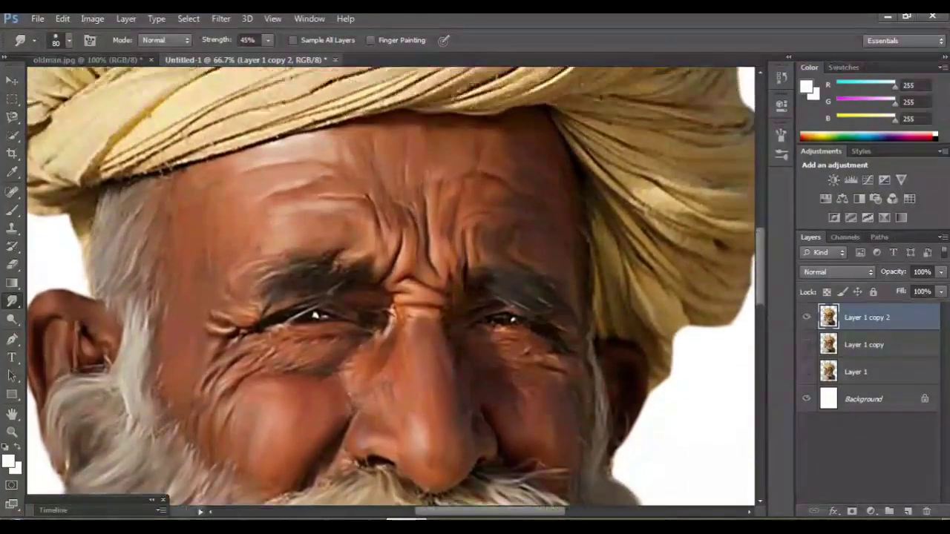
scroll(391, 286, up, 5)
scroll(391, 286, up, 2)
scroll(391, 285, right, 2)
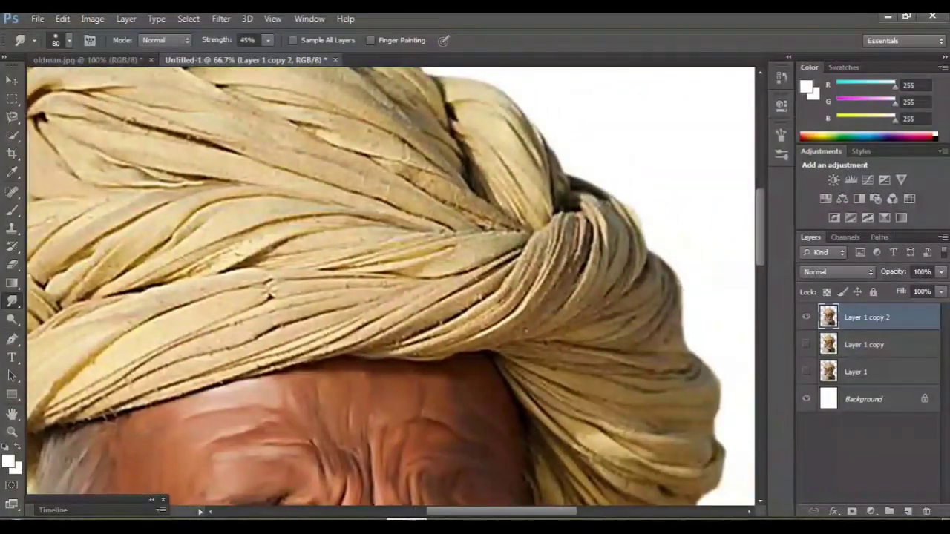
scroll(391, 285, right, 3)
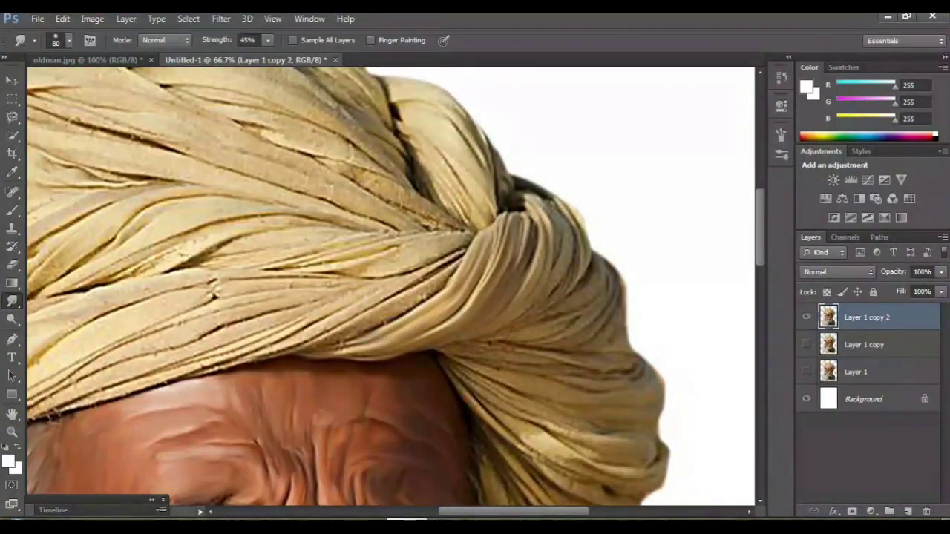
drag(547, 212, 576, 267)
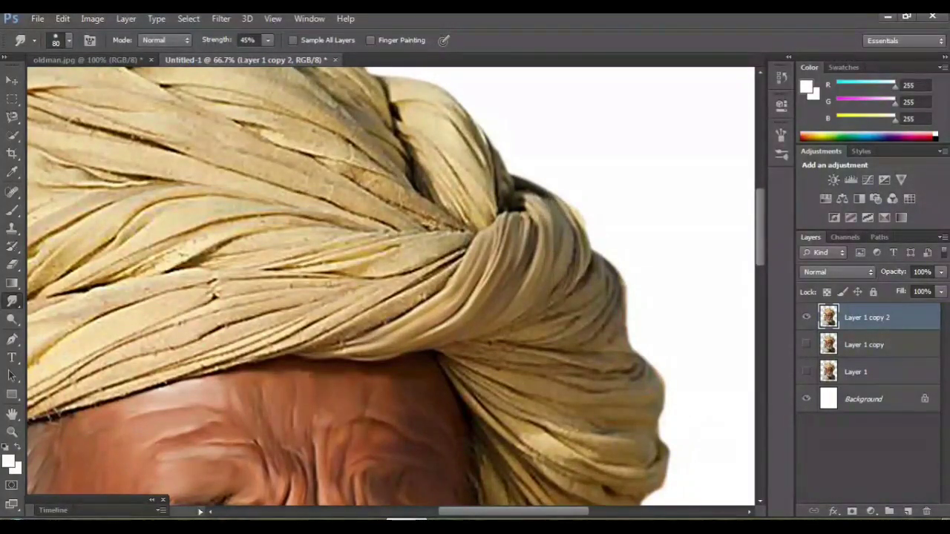
Step: Soften and blend the turban's lower-right folds, then zoom out to view it
scroll(391, 286, down, 3)
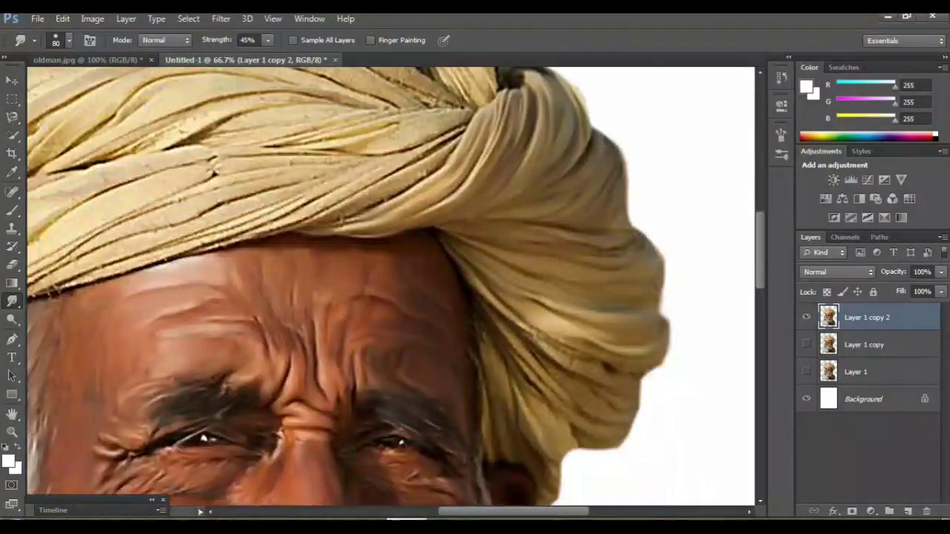
scroll(391, 286, down, 2)
mouse_move(519, 265)
mouse_down()
mouse_move(570, 300)
mouse_move(622, 315)
mouse_up()
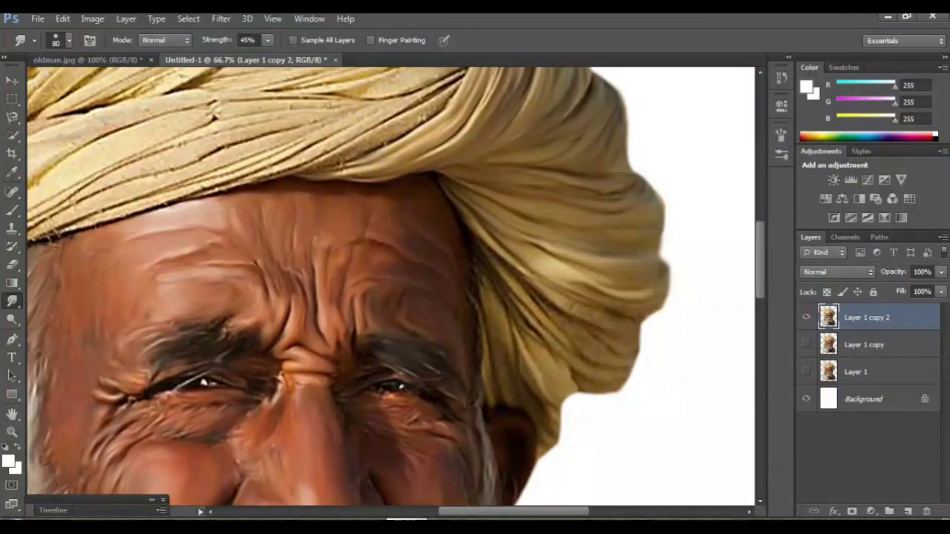
mouse_move(512, 275)
mouse_down()
mouse_move(549, 326)
mouse_move(641, 335)
mouse_up()
drag(523, 297, 575, 380)
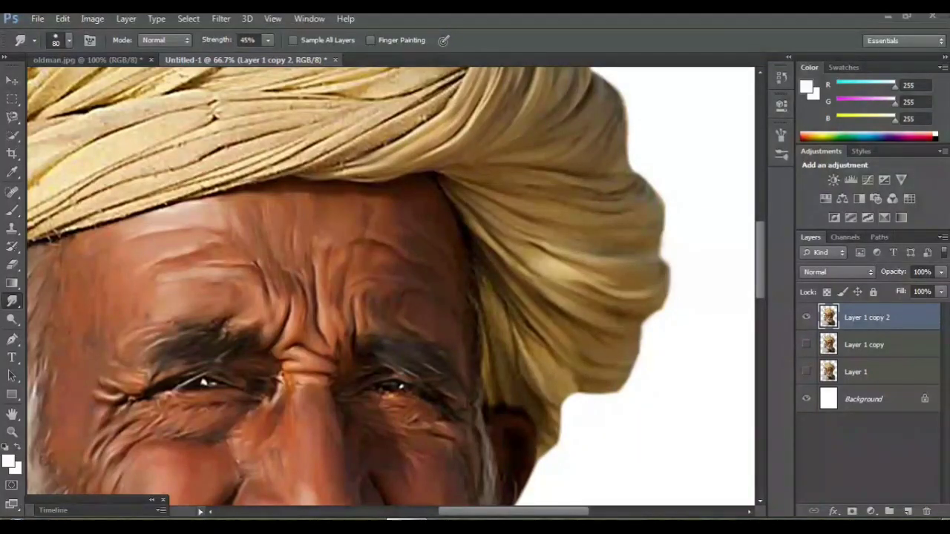
key(ctrl+minus)
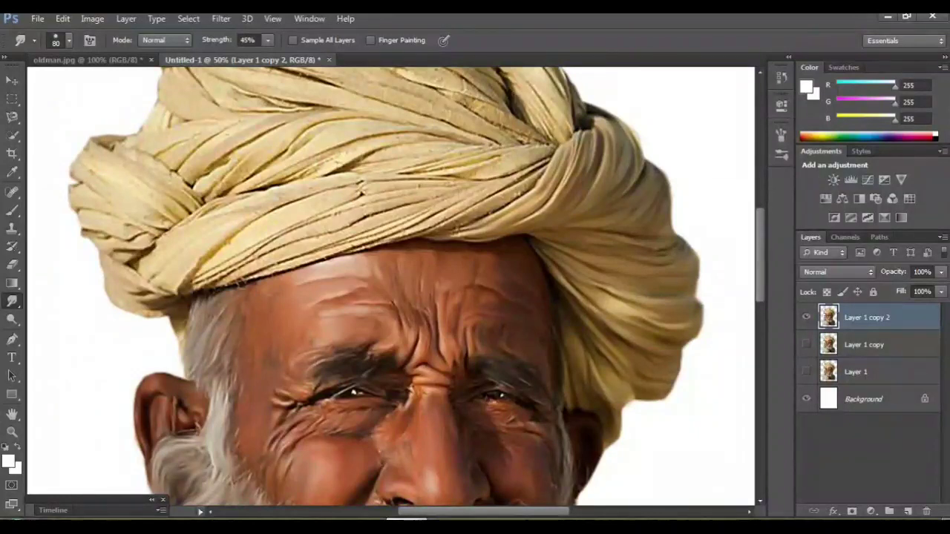
Step: Smear the lower turban folds in one long smoothing sweep
key(ctrl+plus)
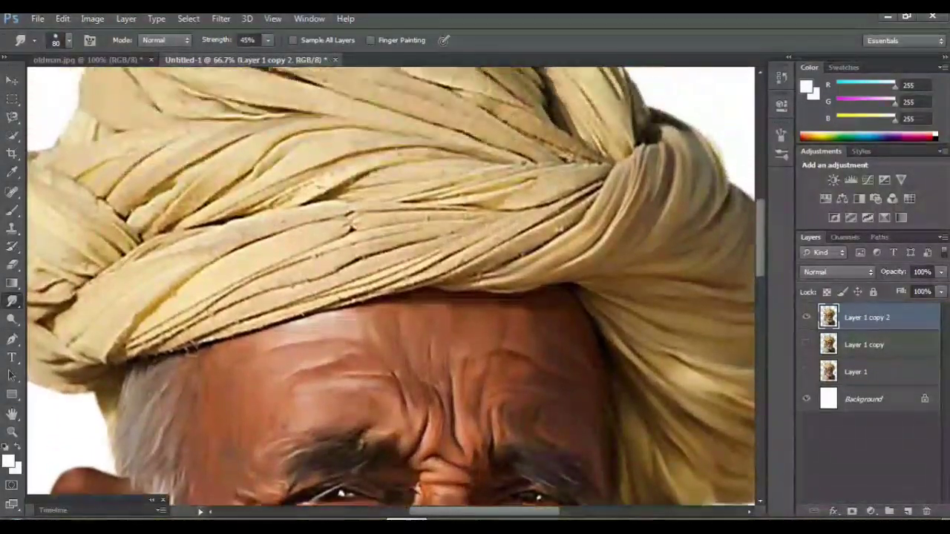
scroll(391, 285, up, 3)
scroll(391, 286, up, 2)
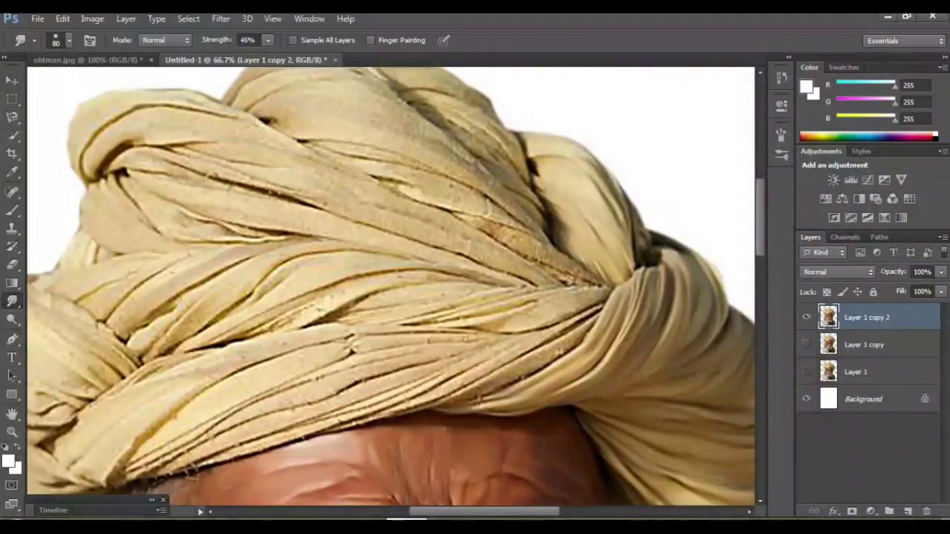
scroll(391, 287, down, 1)
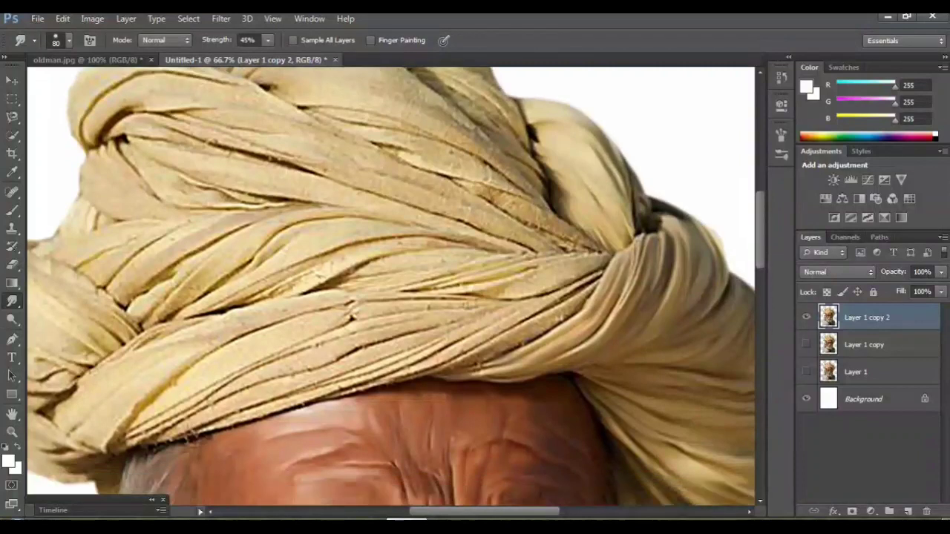
scroll(391, 286, down, 1)
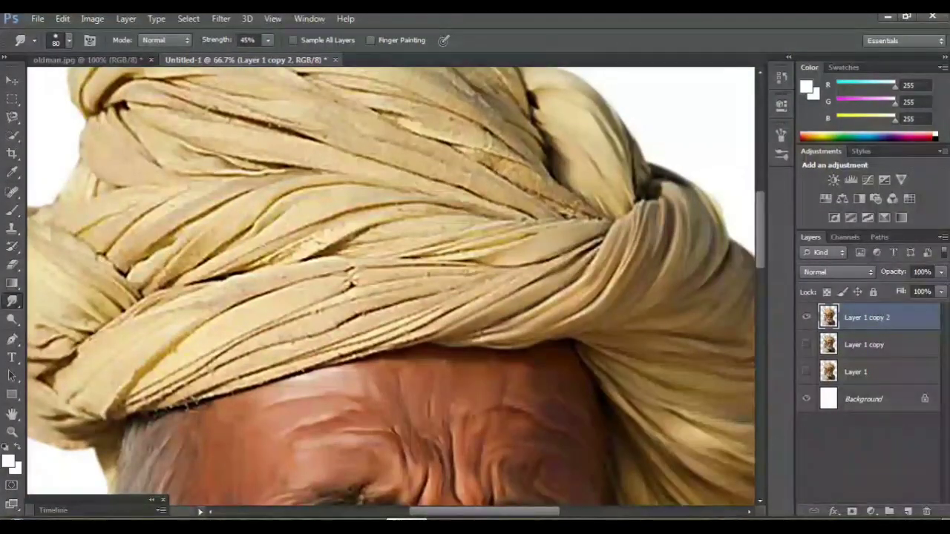
drag(571, 256, 126, 404)
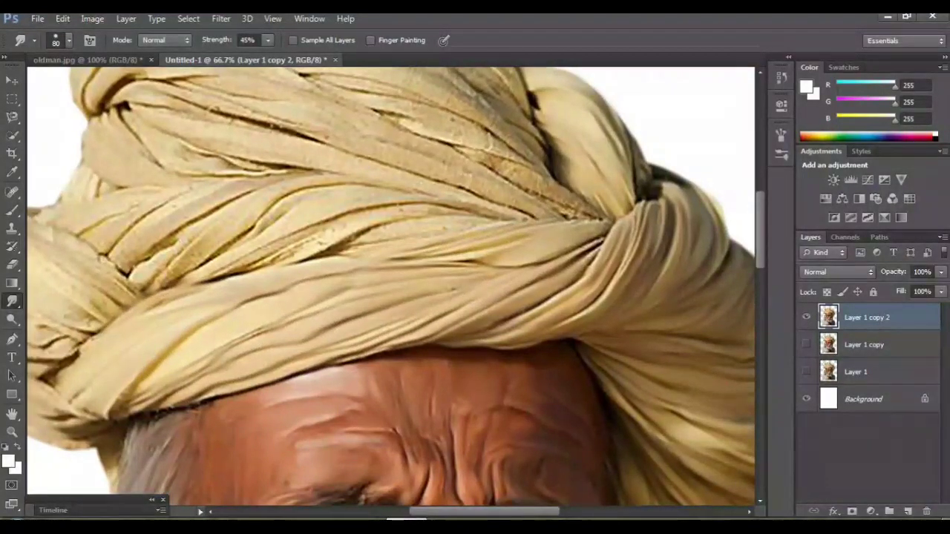
Step: Smooth out the dark crease streaks across the turban's top and right side
key(ctrl+minus)
key(ctrl+plus)
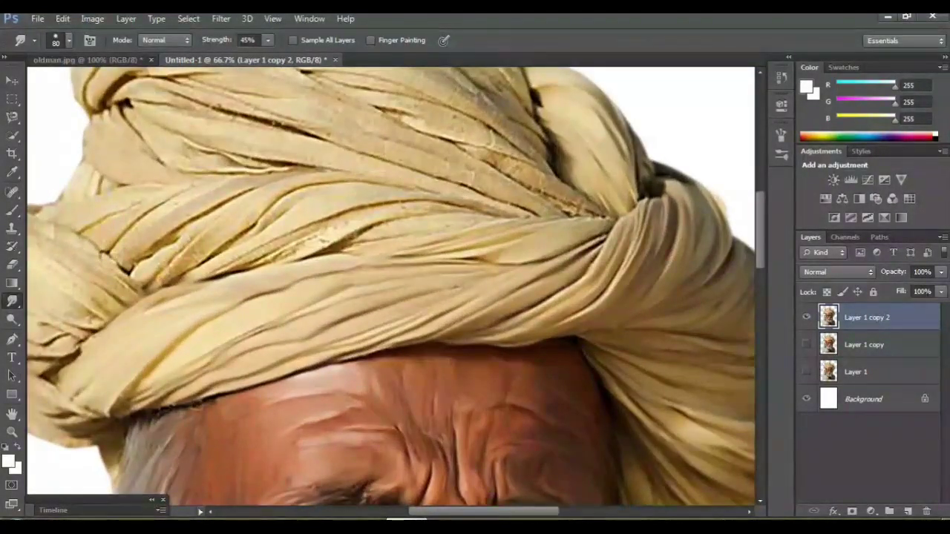
scroll(391, 286, up, 2)
scroll(391, 286, up, 1)
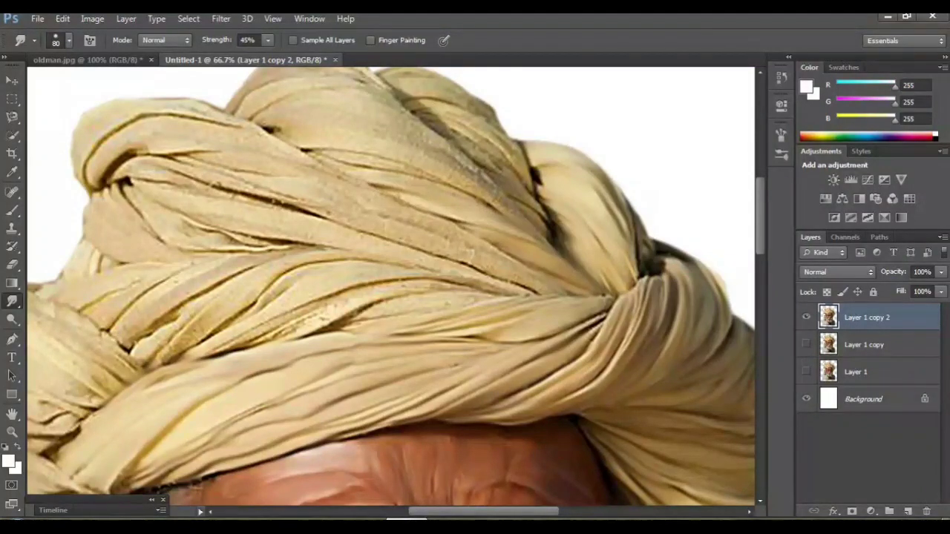
drag(174, 167, 353, 223)
drag(208, 282, 430, 349)
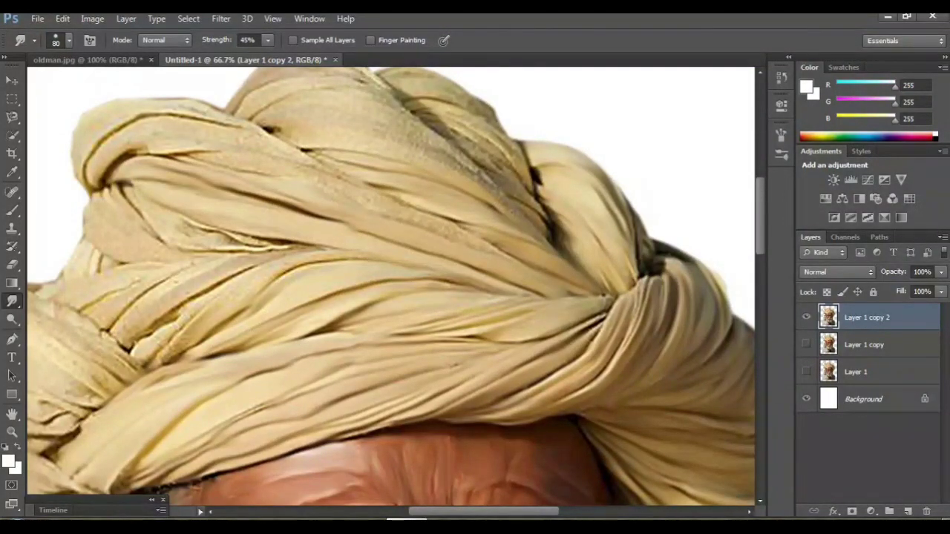
drag(222, 168, 285, 174)
drag(377, 187, 534, 269)
Step: Smear the turban folds diagonally toward the lower left
key(ctrl+minus)
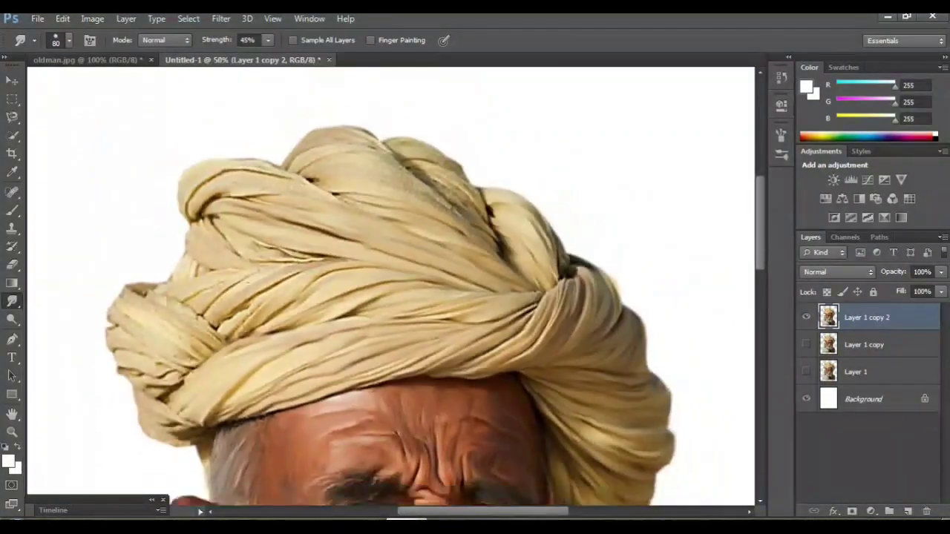
key(ctrl+minus)
key(ctrl+plus)
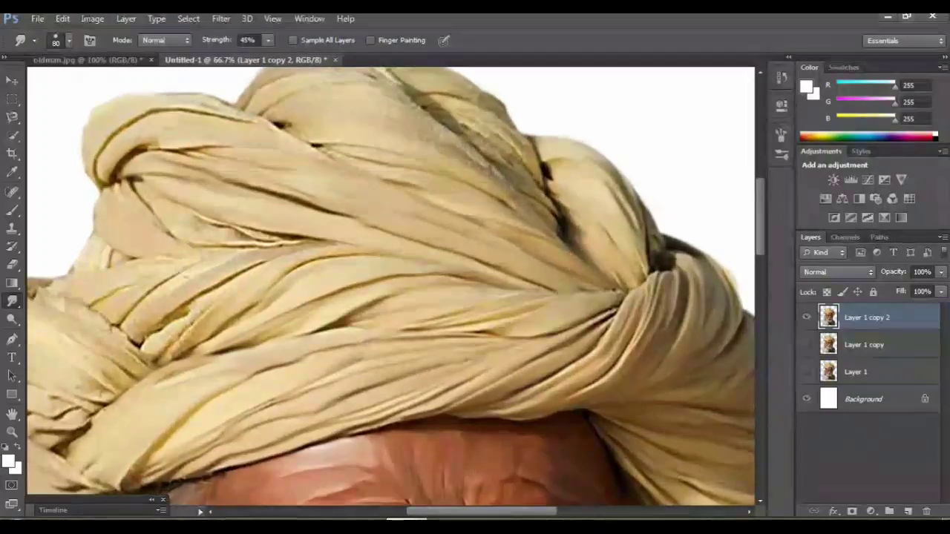
scroll(391, 290, left, 2)
scroll(390, 290, left, 2)
scroll(391, 290, left, 2)
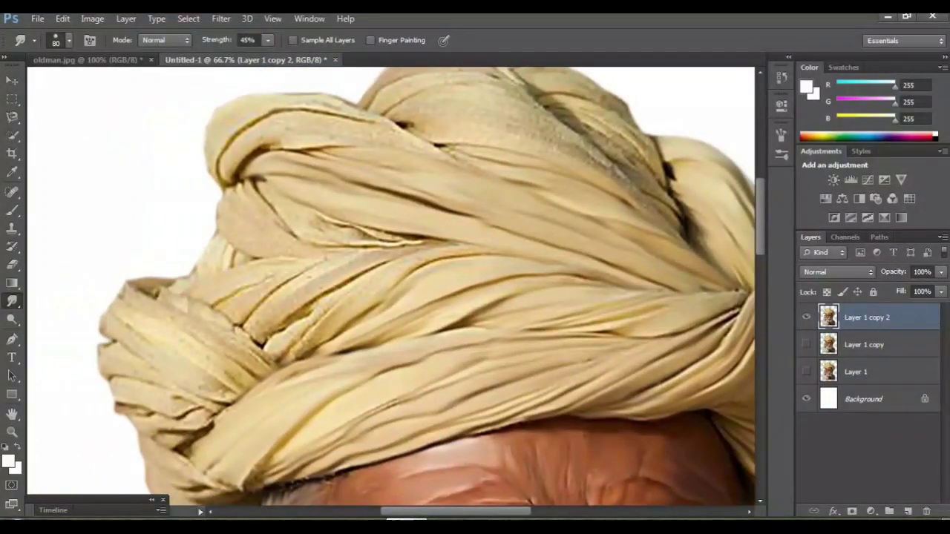
mouse_move(467, 248)
mouse_down()
mouse_move(330, 300)
mouse_move(293, 348)
mouse_move(263, 362)
mouse_up()
Step: Blend the turban's left folds and its lower edge near the hairline
scroll(391, 286, down, 2)
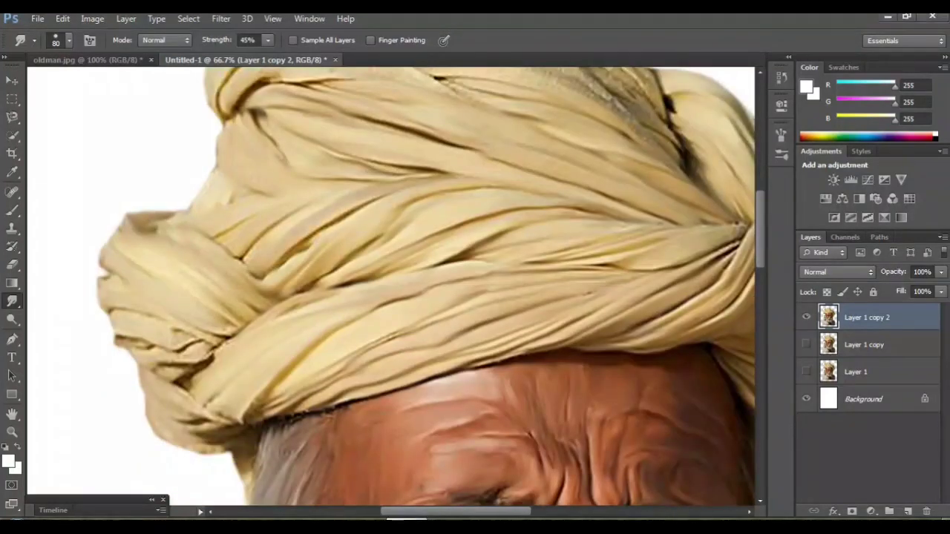
mouse_move(200, 347)
mouse_down()
mouse_move(156, 349)
mouse_move(119, 312)
mouse_up()
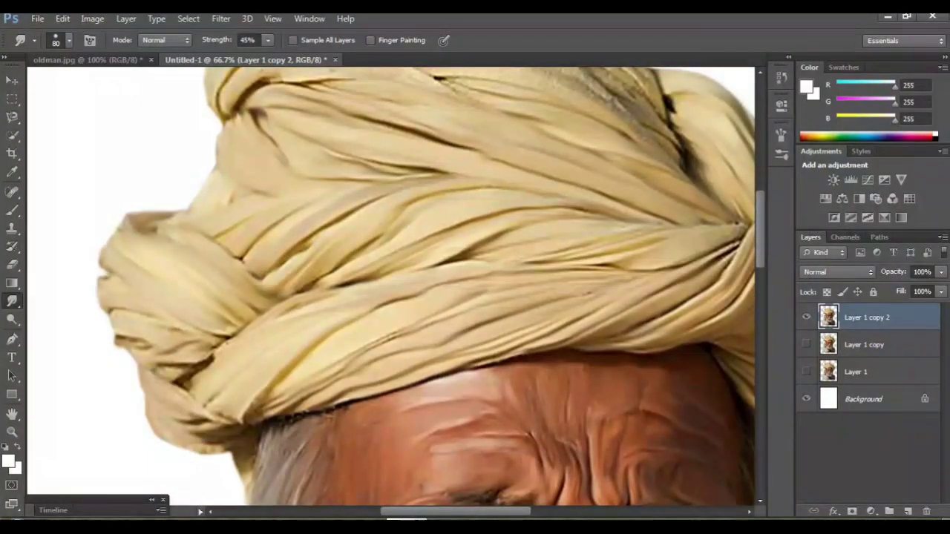
mouse_move(209, 351)
mouse_down()
mouse_move(160, 374)
mouse_move(200, 439)
mouse_move(145, 410)
mouse_up()
drag(284, 427, 326, 410)
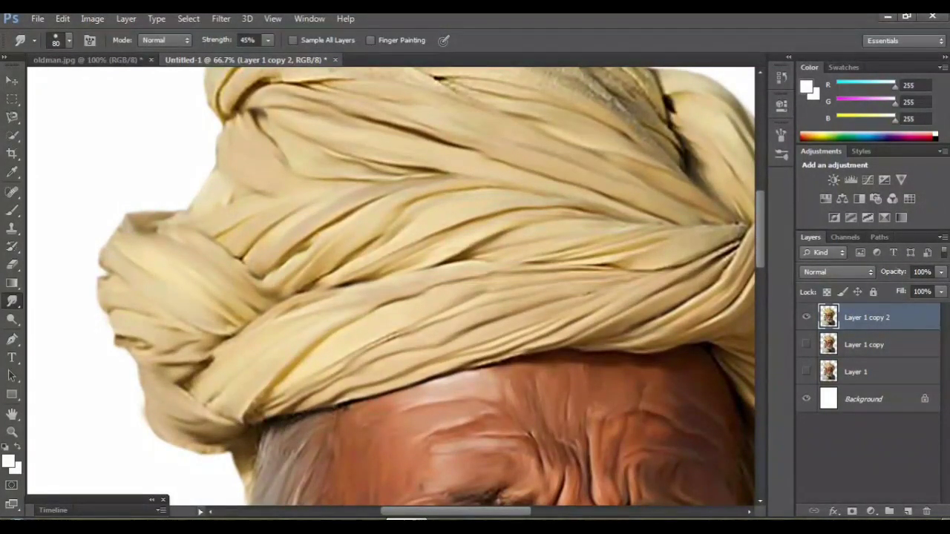
Step: Lighten and smooth a dark diagonal crease on the turban
scroll(392, 286, right, 2)
scroll(392, 286, up, 2)
scroll(391, 286, up, 2)
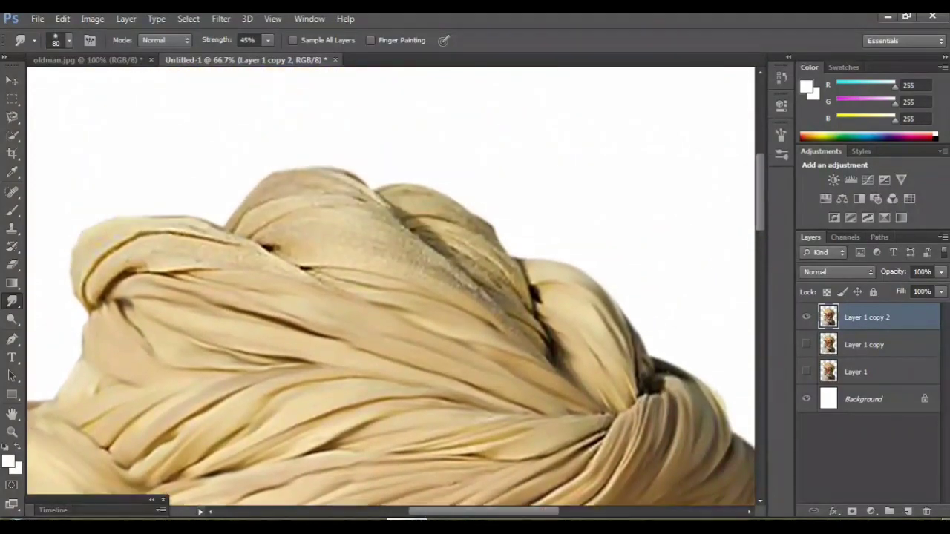
scroll(392, 286, up, 2)
drag(423, 278, 549, 367)
drag(445, 303, 552, 375)
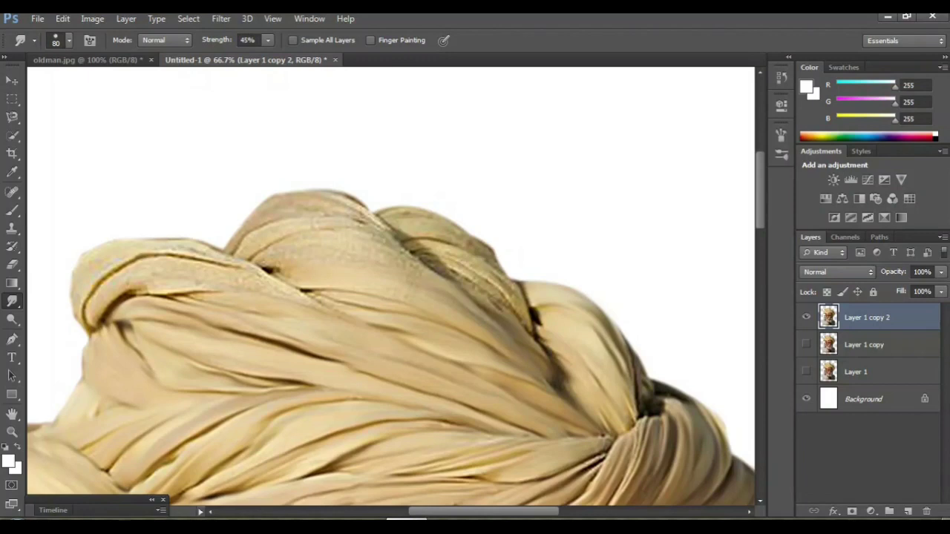
Step: Smooth small turban patches, the left edge and the top ridge
scroll(553, 375, left, 2)
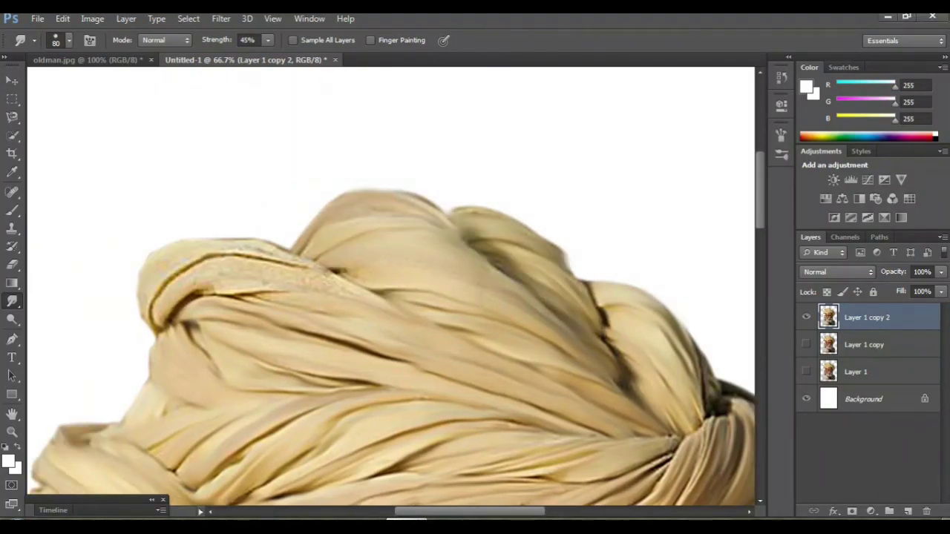
drag(359, 289, 395, 304)
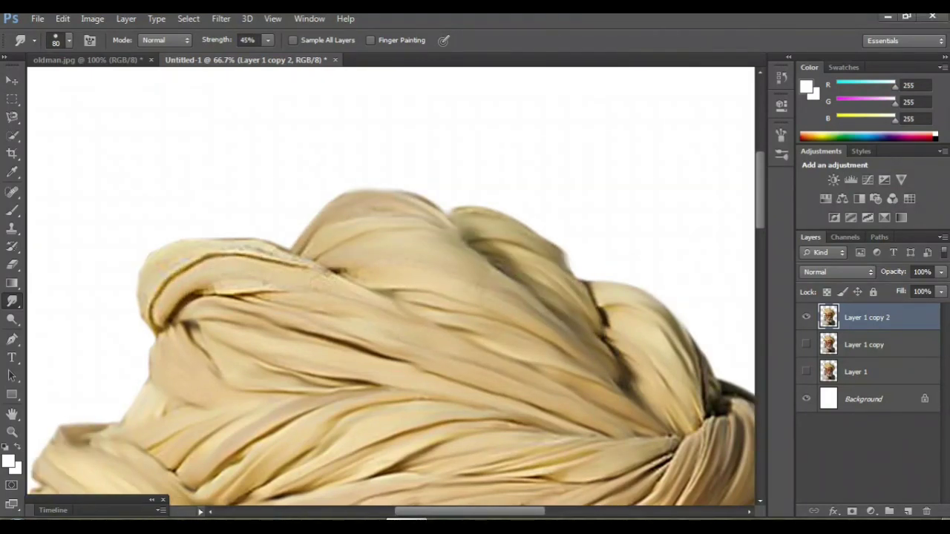
drag(215, 284, 293, 304)
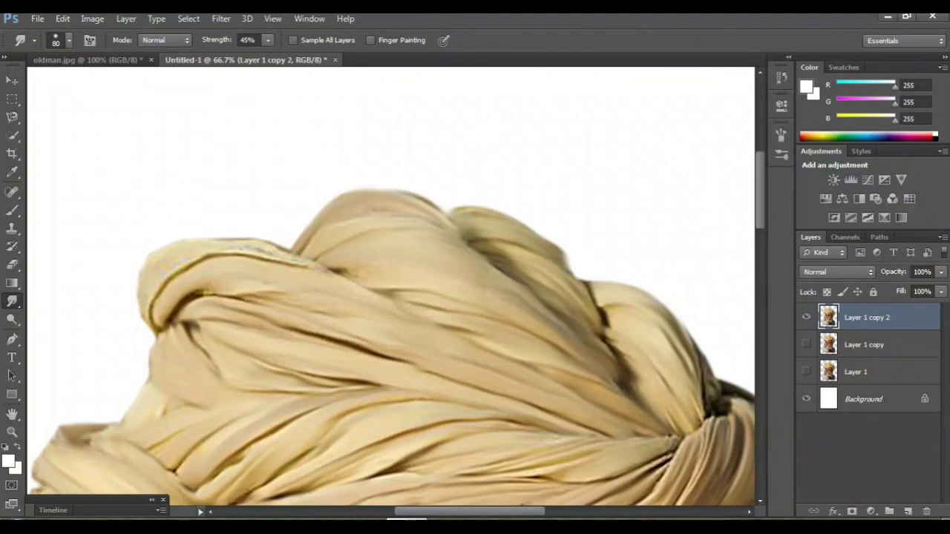
drag(152, 315, 159, 280)
mouse_move(208, 256)
mouse_down()
mouse_move(272, 255)
mouse_move(356, 281)
mouse_up()
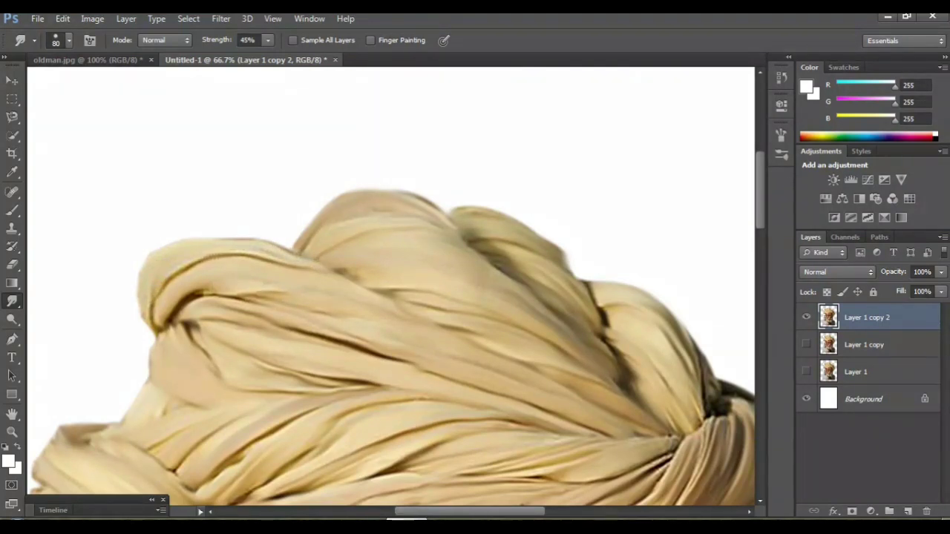
Step: Show the painted Layer 1 copy 2, compare it with the original, and hide Layer 1 copy
key(ctrl+minus)
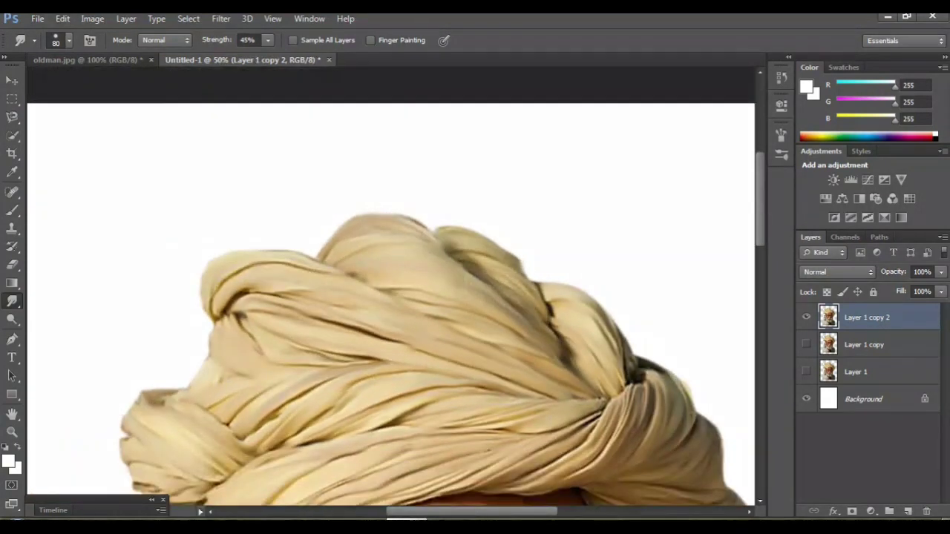
scroll(391, 296, down, 3)
scroll(391, 297, down, 1)
click(806, 344)
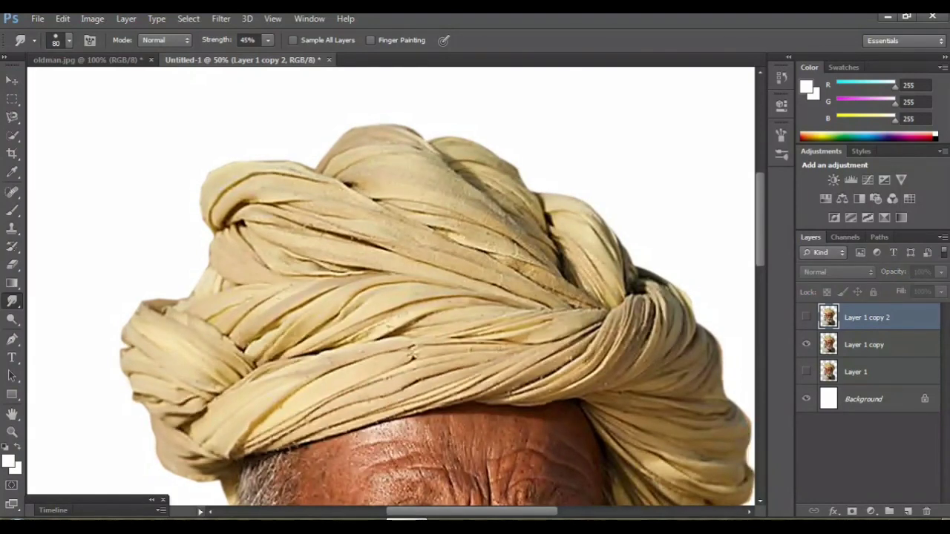
click(806, 317)
scroll(391, 297, down, 3)
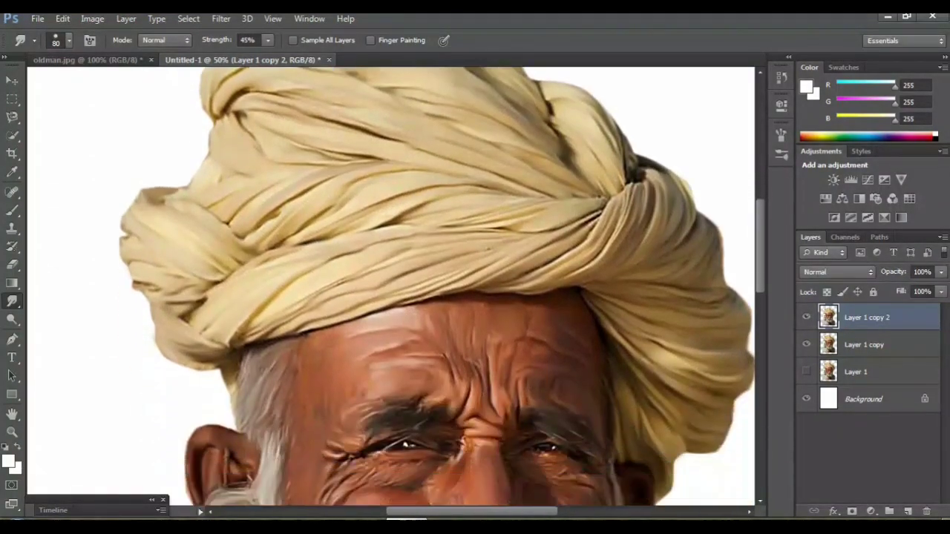
scroll(391, 297, up, 1)
key(ctrl+minus)
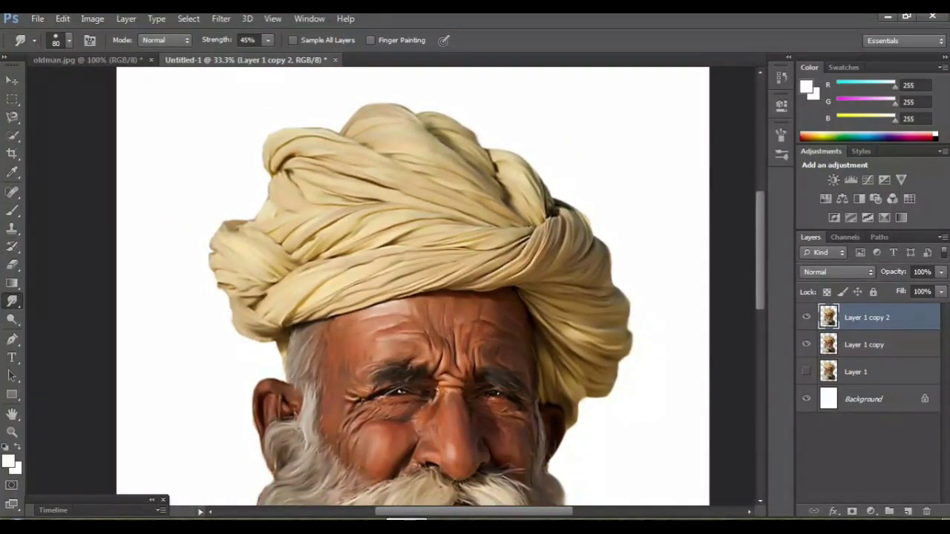
click(805, 317)
click(806, 317)
click(805, 344)
Step: Duplicate Layer 1 copy 2 into a new working layer, Layer 1 copy 3
scroll(413, 286, down, 3)
scroll(413, 287, down, 2)
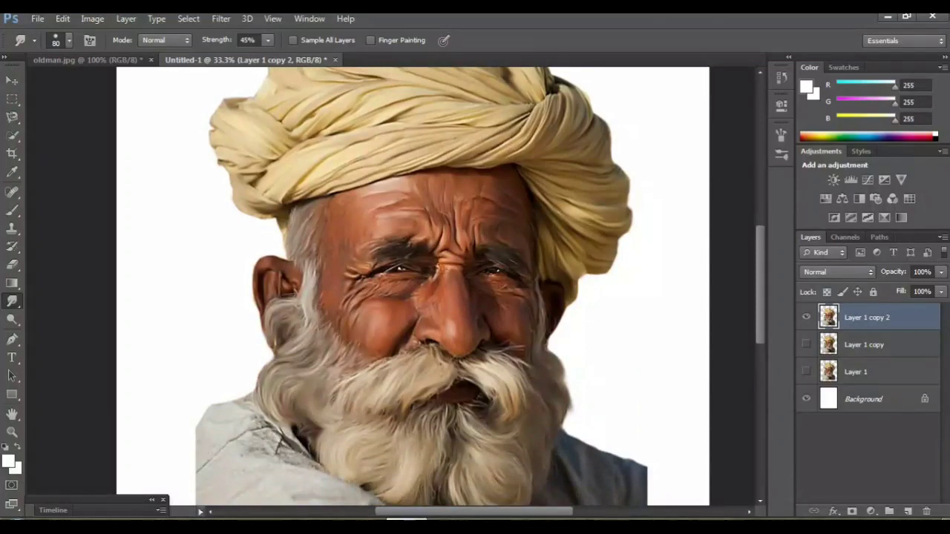
scroll(412, 286, down, 5)
scroll(413, 287, down, 1)
scroll(413, 286, up, 7)
mouse_move(867, 317)
mouse_down()
mouse_move(867, 503)
mouse_move(907, 511)
mouse_up()
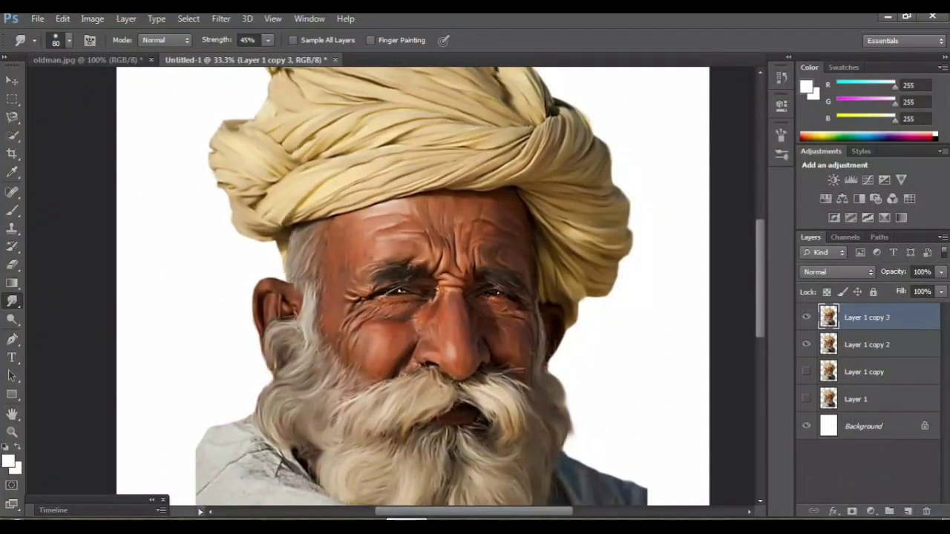
scroll(412, 287, down, 1)
scroll(413, 287, down, 4)
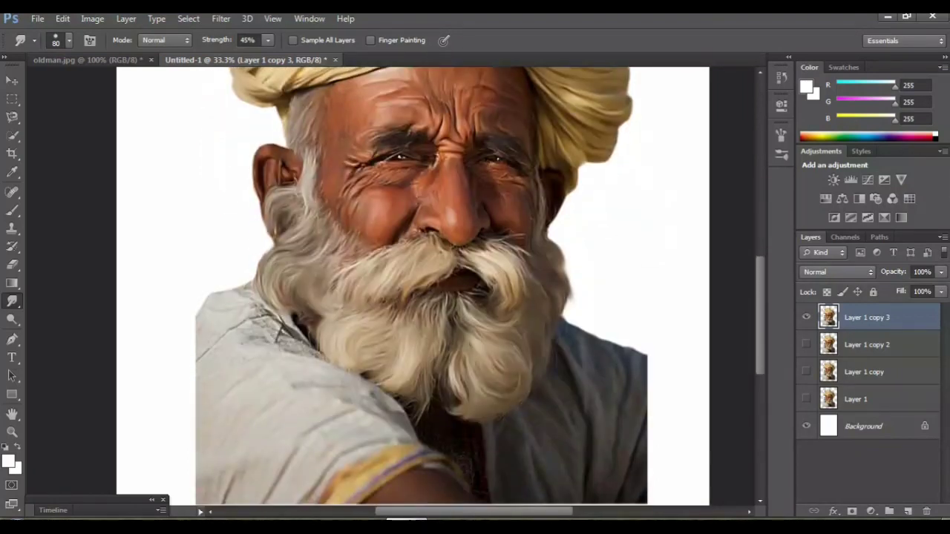
key(ctrl+plus)
key(ctrl+plus)
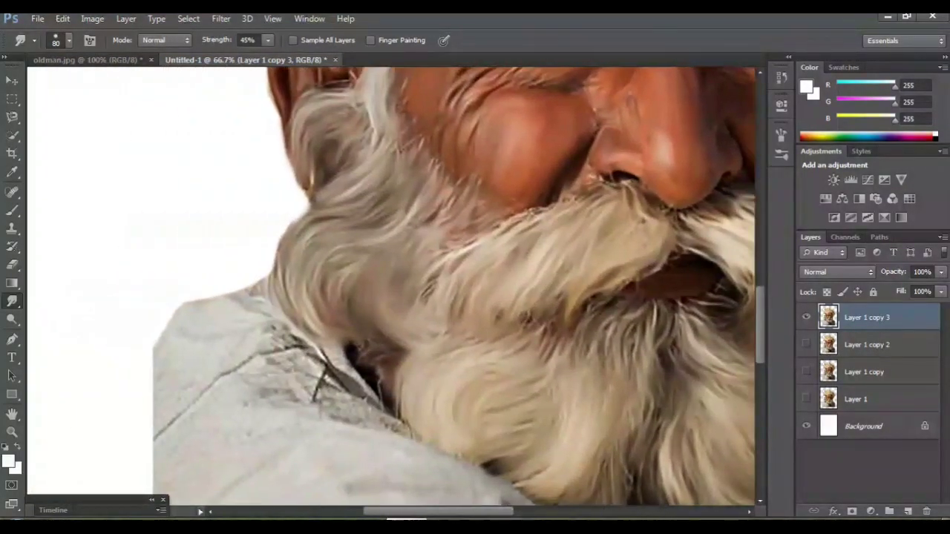
Step: Set Smudge strength to 69% and soften the robe edge and collar beside the beard
scroll(391, 287, down, 3)
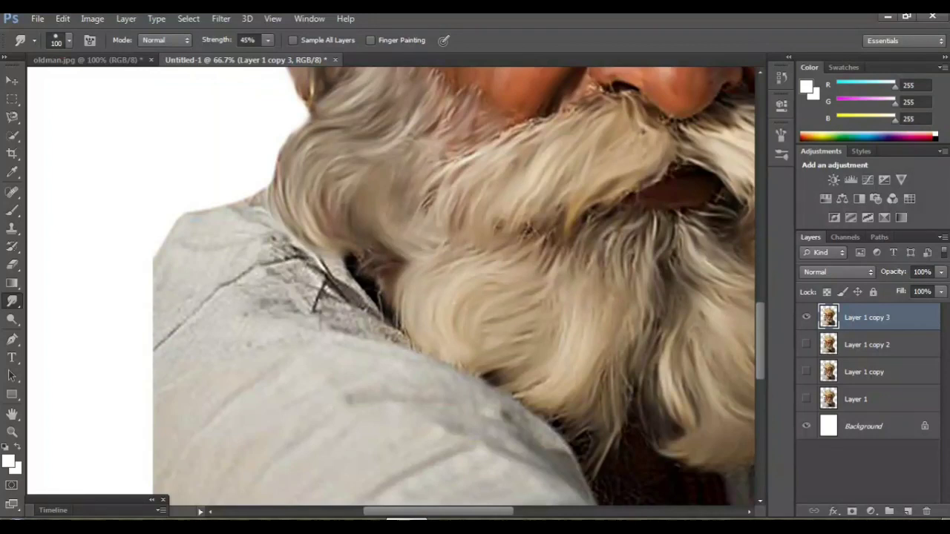
click(268, 40)
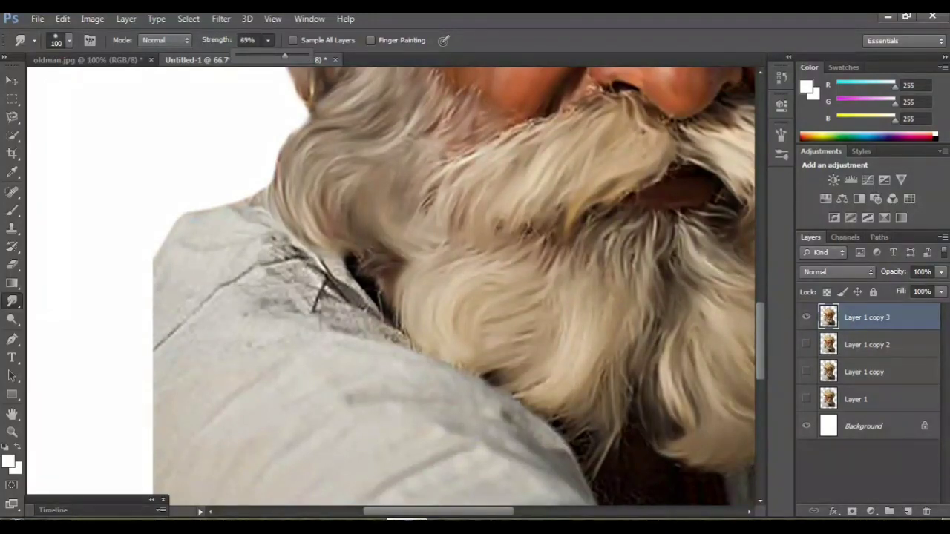
key(Return)
drag(249, 198, 222, 219)
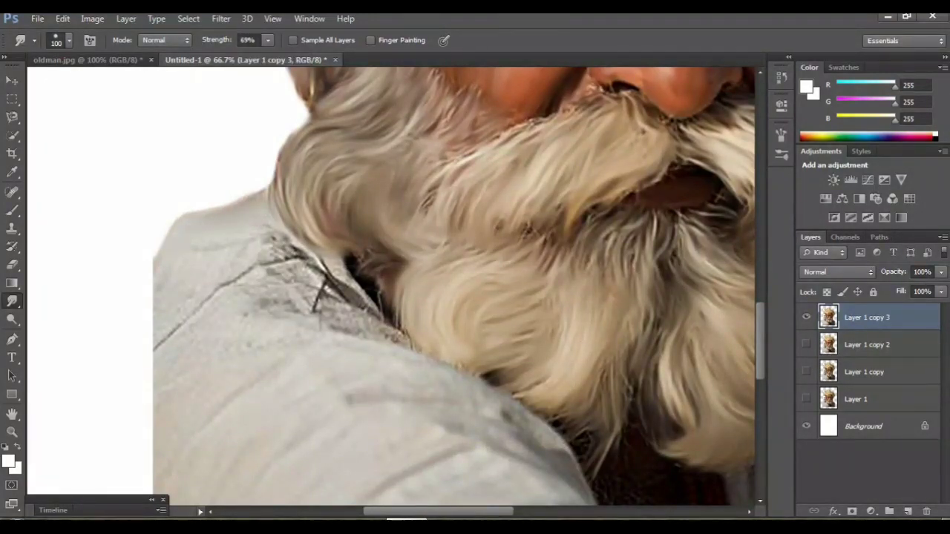
drag(289, 241, 248, 252)
Step: Smear the robe's left edge and blend the dark collar strands across the shoulder
drag(174, 330, 149, 326)
drag(319, 260, 371, 304)
drag(315, 290, 401, 343)
mouse_move(327, 297)
mouse_down()
mouse_move(297, 276)
mouse_move(245, 300)
mouse_move(312, 289)
mouse_move(275, 327)
mouse_up()
scroll(392, 285, down, 5)
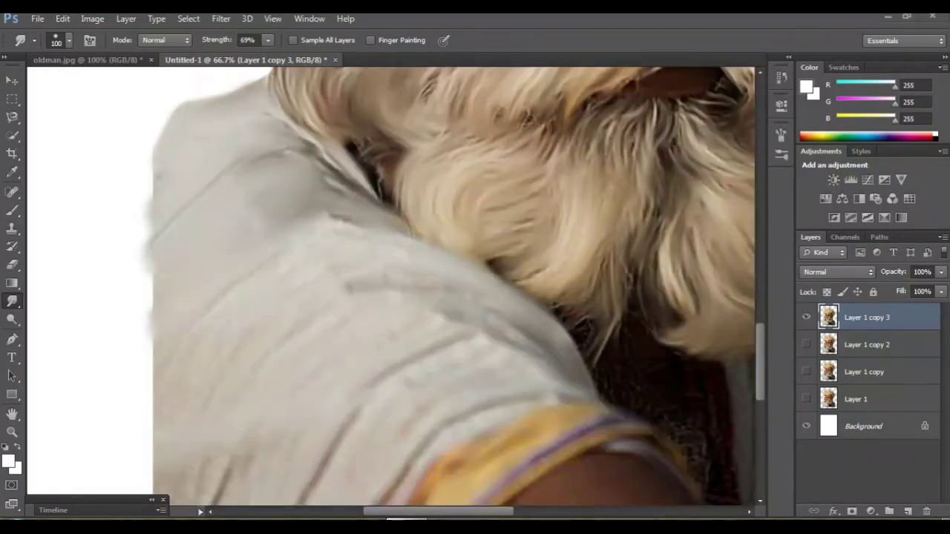
mouse_move(536, 343)
mouse_down()
mouse_move(505, 323)
mouse_move(341, 291)
mouse_up()
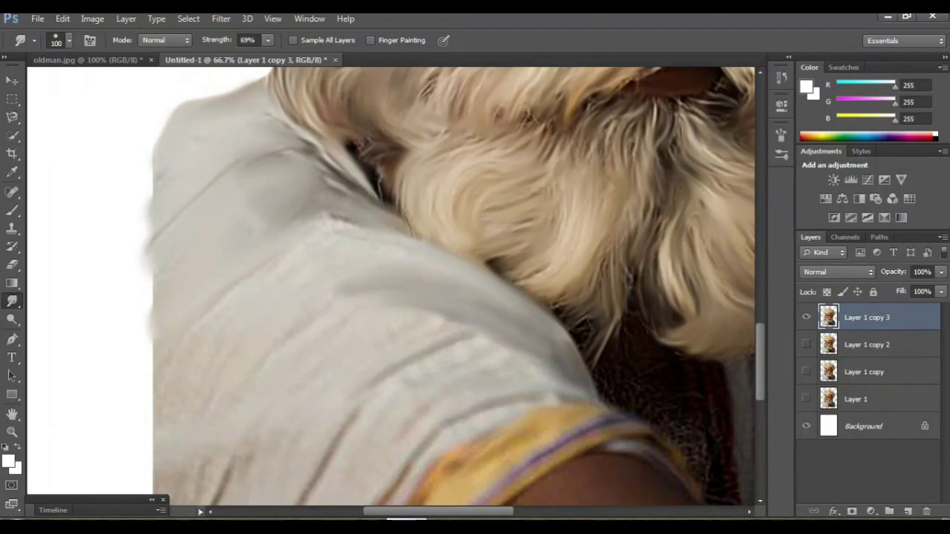
Step: Smudge the robe's left and bottom edges into the white background, checking zoomed out
drag(178, 362, 148, 393)
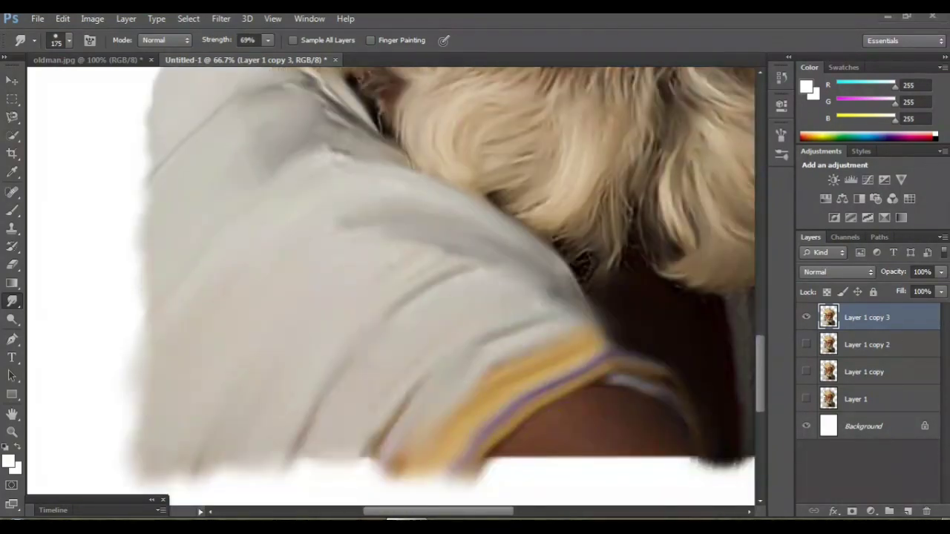
mouse_move(668, 460)
mouse_down()
mouse_move(608, 449)
mouse_move(512, 463)
mouse_up()
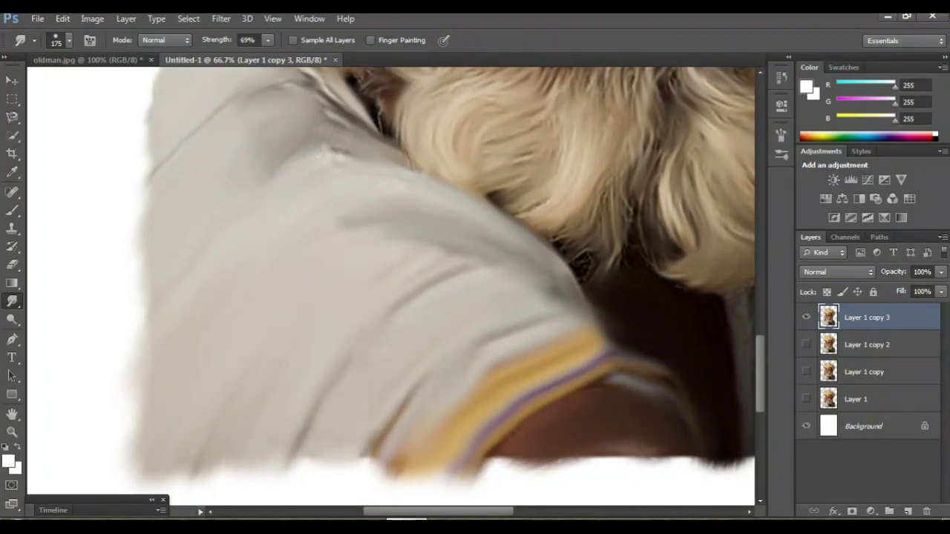
drag(683, 464, 597, 454)
key(ctrl+minus)
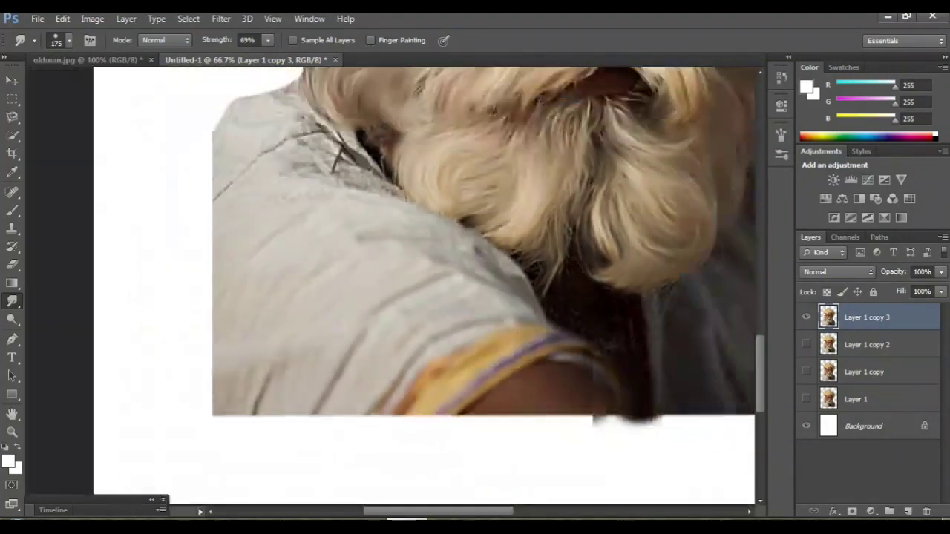
key(ctrl+minus)
key(ctrl+minus)
key(ctrl+plus)
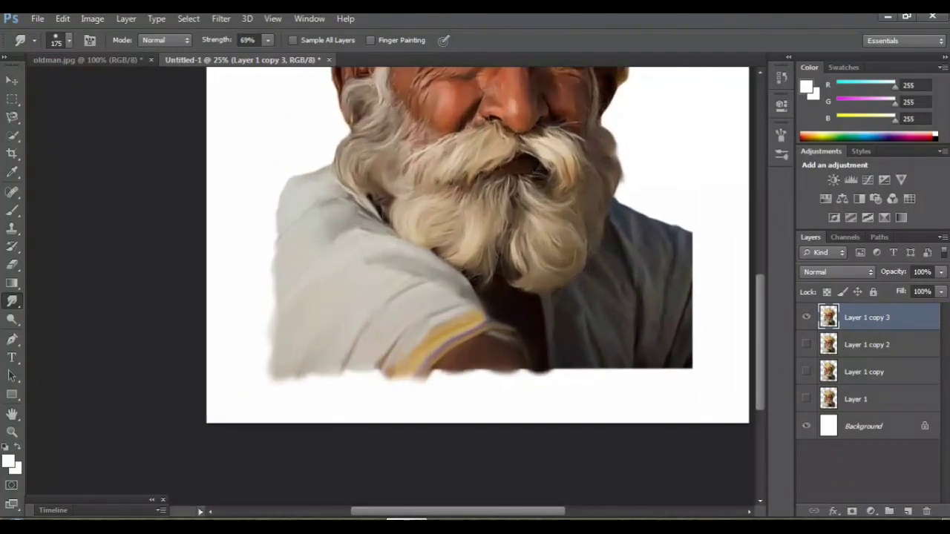
key(ctrl+plus)
key(ctrl+plus)
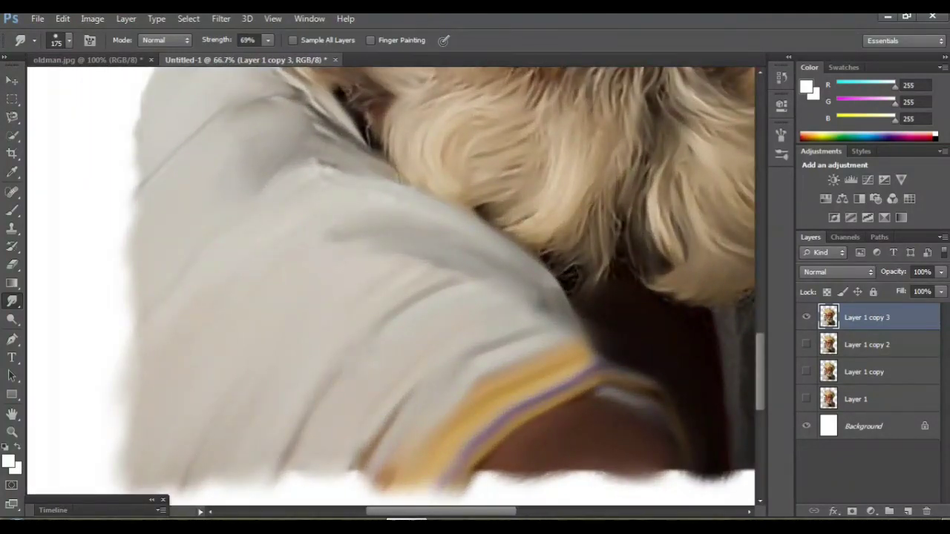
Step: Smudge the dark shirt's right shoulder and its right edge outward into the white background
drag(519, 312, 319, 290)
scroll(391, 285, up, 3)
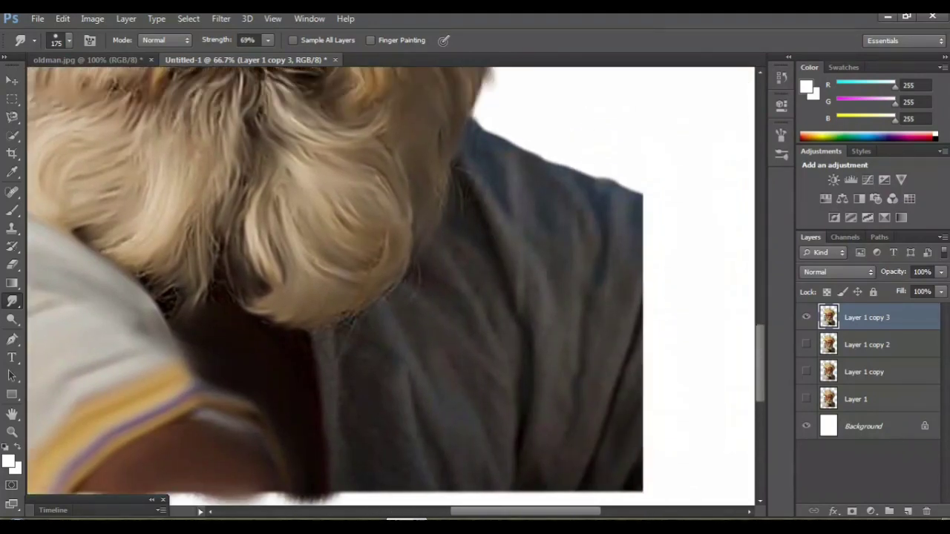
drag(509, 219, 531, 315)
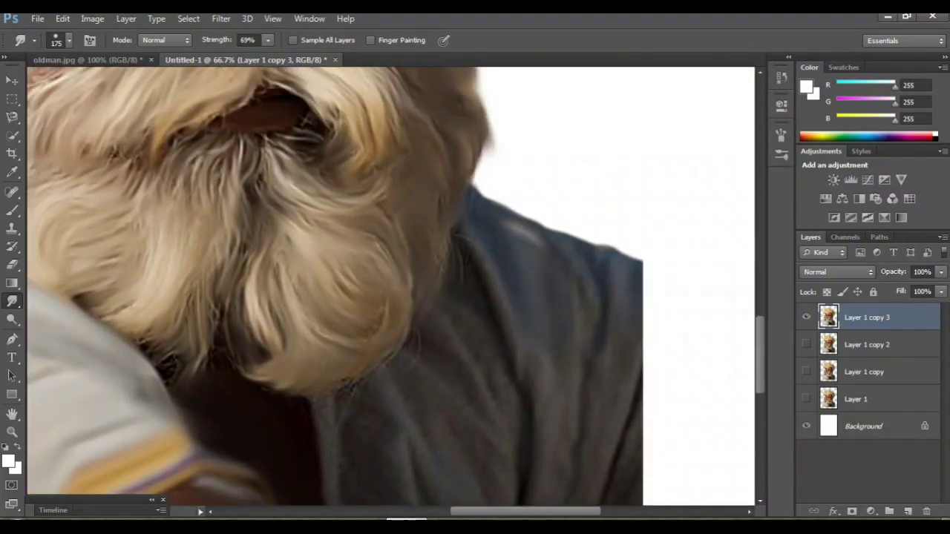
drag(546, 234, 586, 349)
drag(612, 245, 646, 401)
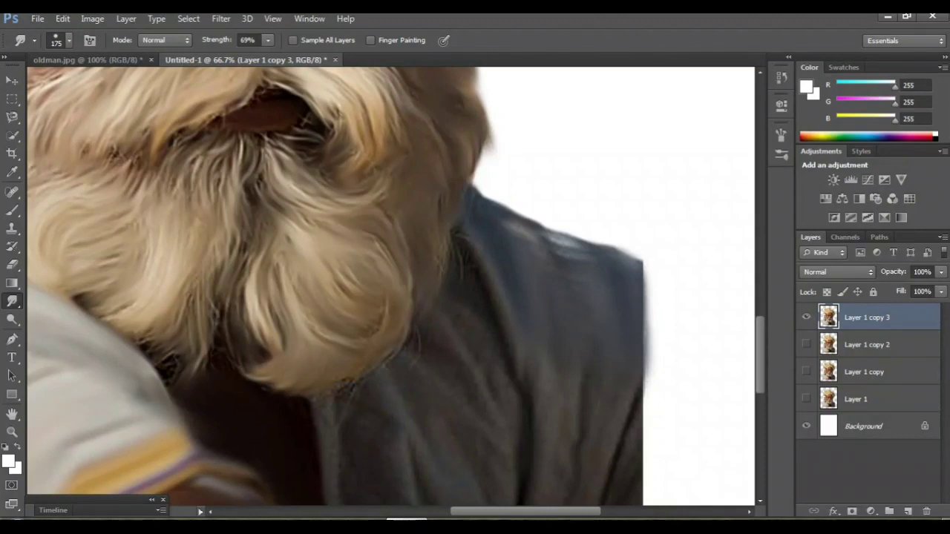
scroll(391, 286, down, 2)
scroll(391, 286, left, 2)
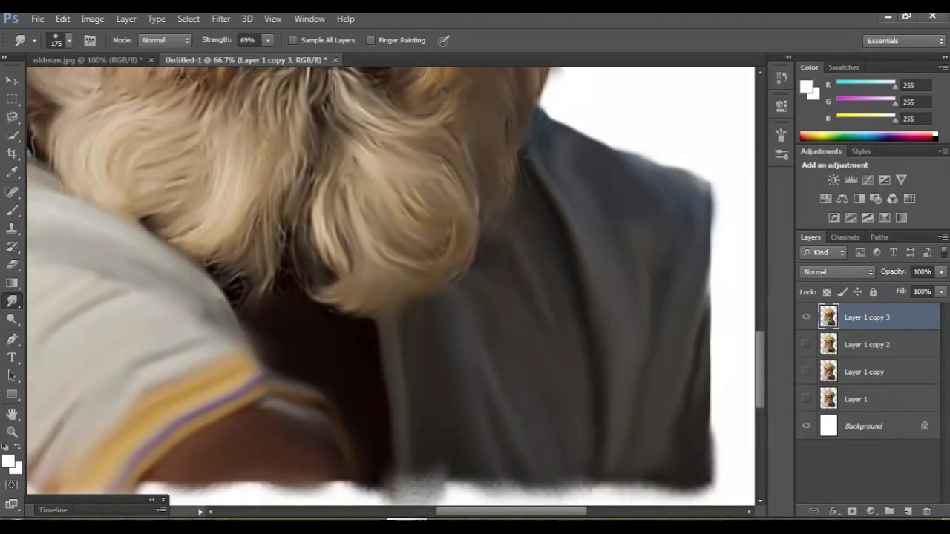
Step: Zoom and pan around the face and beard, then zoom out to review the whole portrait
key(ctrl+minus)
key(ctrl+minus)
key(ctrl+minus)
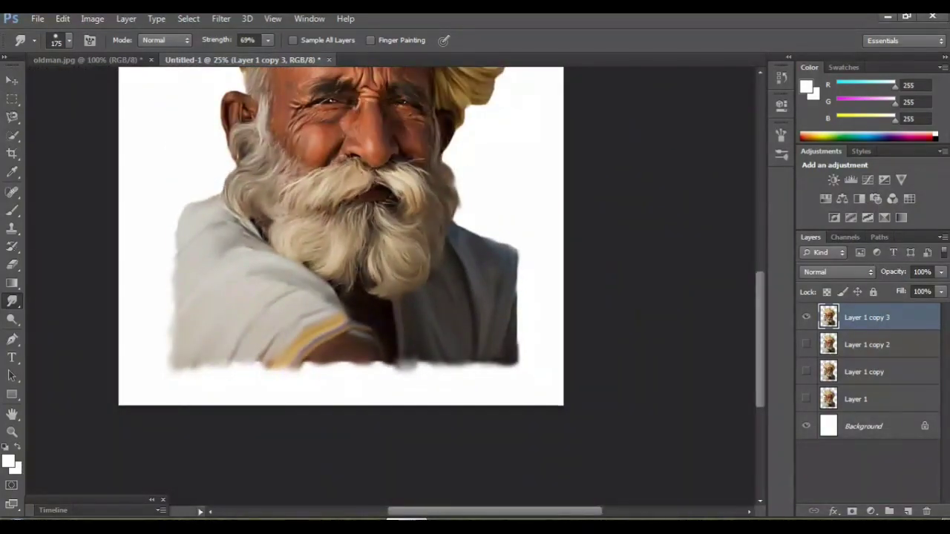
scroll(393, 252, up, 1)
scroll(393, 252, left, 1)
scroll(394, 253, left, 1)
scroll(394, 252, right, 2)
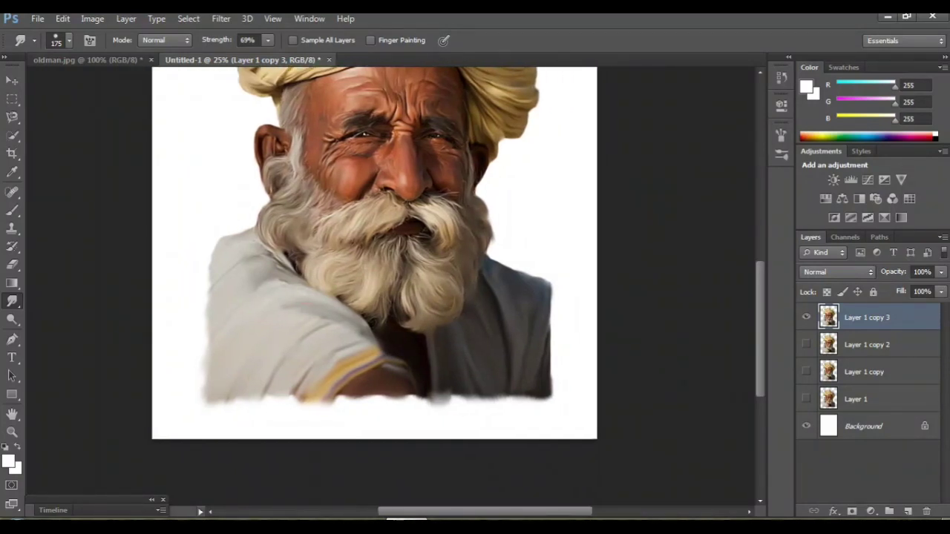
key(ctrl+plus)
scroll(371, 282, up, 4)
scroll(371, 282, up, 1)
scroll(371, 282, down, 1)
scroll(370, 282, down, 1)
scroll(371, 282, down, 4)
scroll(371, 282, down, 2)
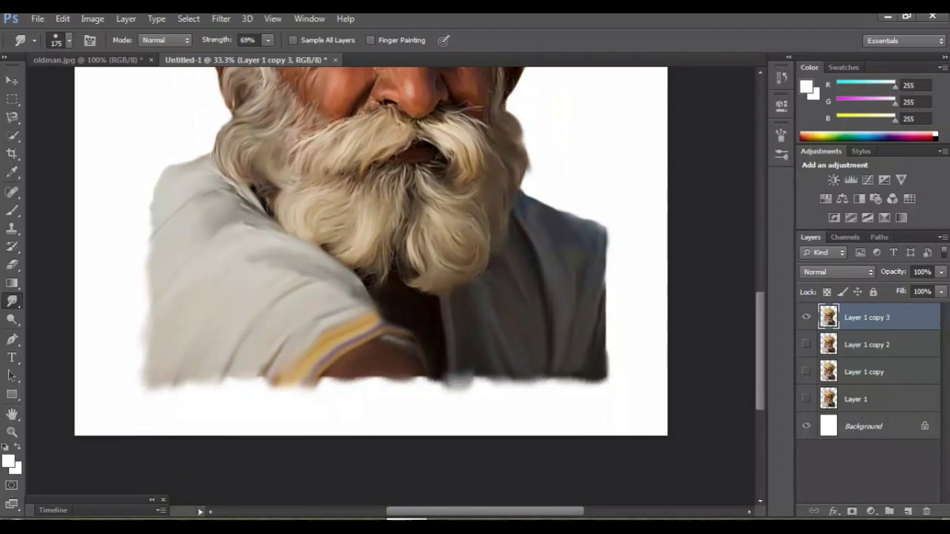
scroll(371, 282, up, 1)
key(ctrl+minus)
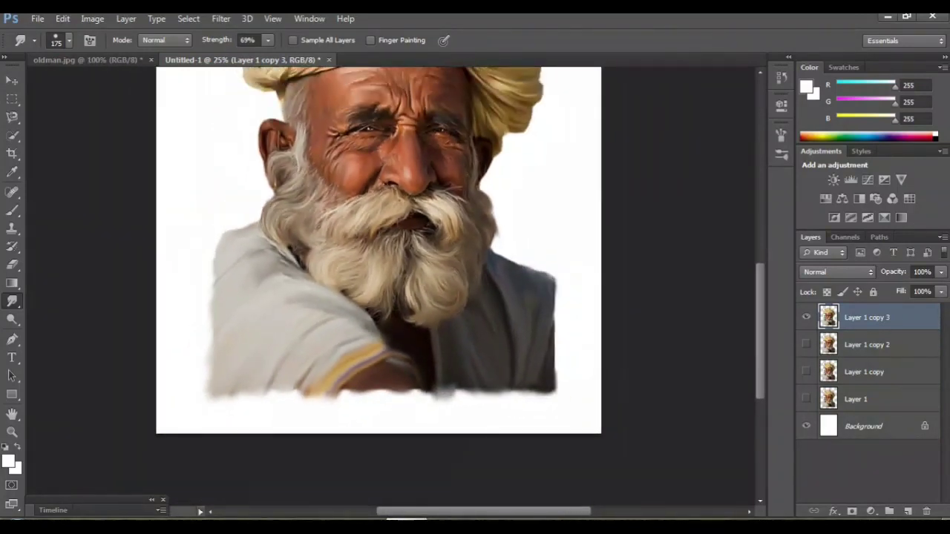
key(ctrl+minus)
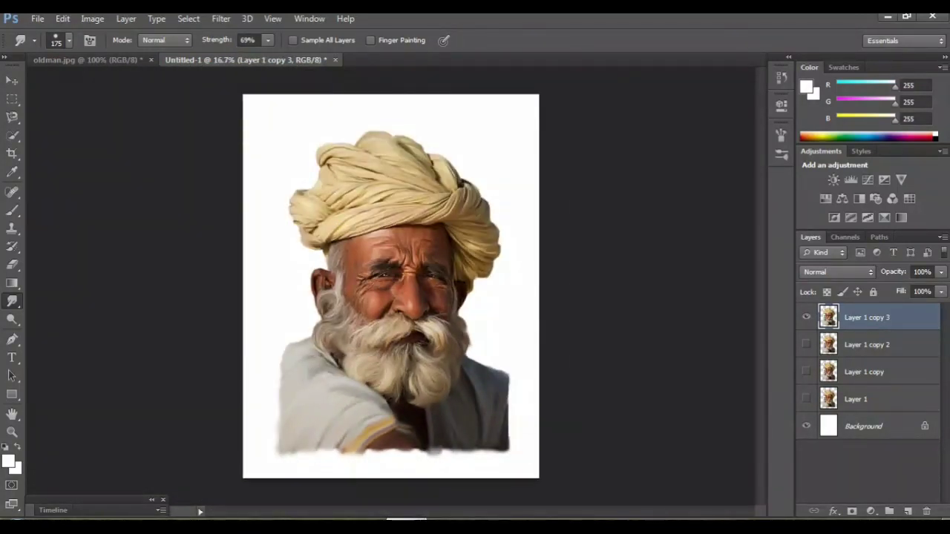
Step: Add a new empty layer and move Layer 1 copy 3 above it
click(907, 512)
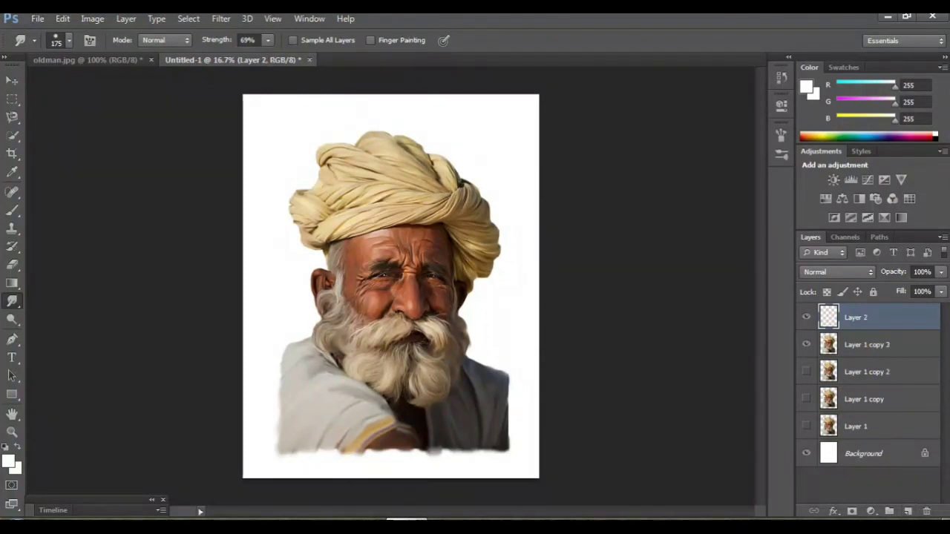
key(alt+bracketleft)
key(ctrl+bracketright)
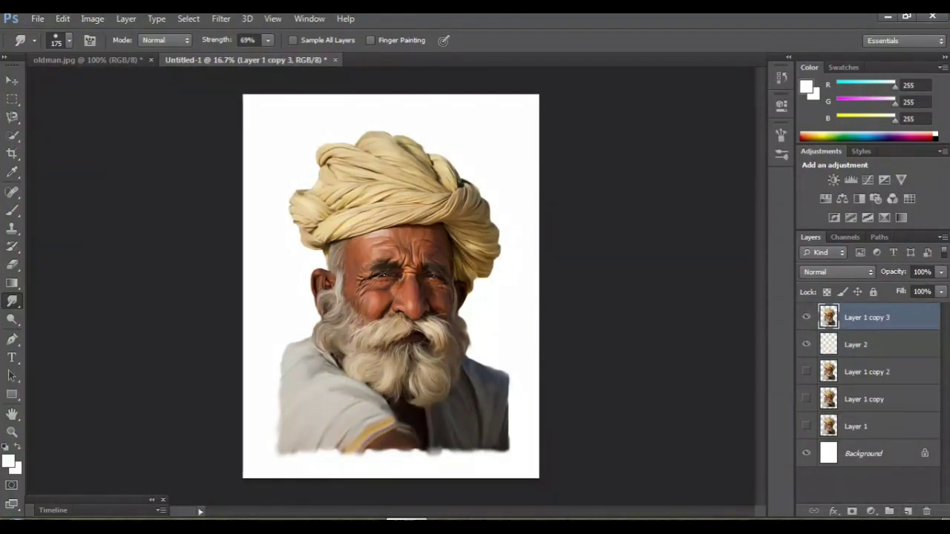
Step: Set up the 300 px textured brush preset at 56% opacity, enlarged toward 1400 px
key(b)
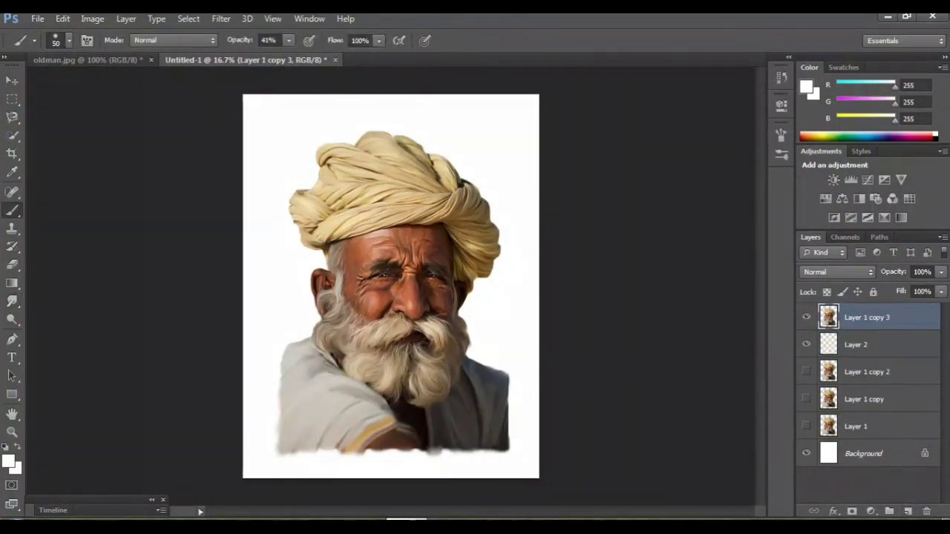
click(68, 40)
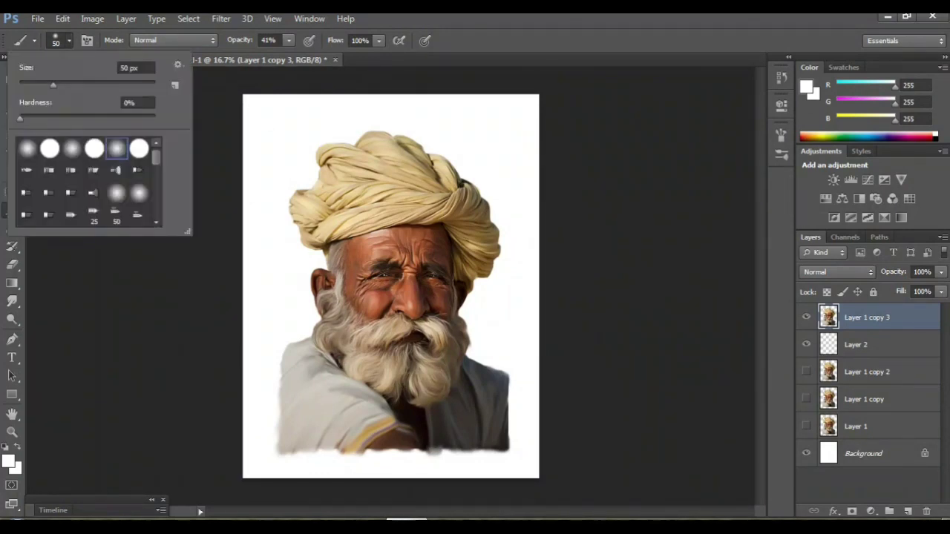
scroll(89, 182, down, 3)
double_click(49, 215)
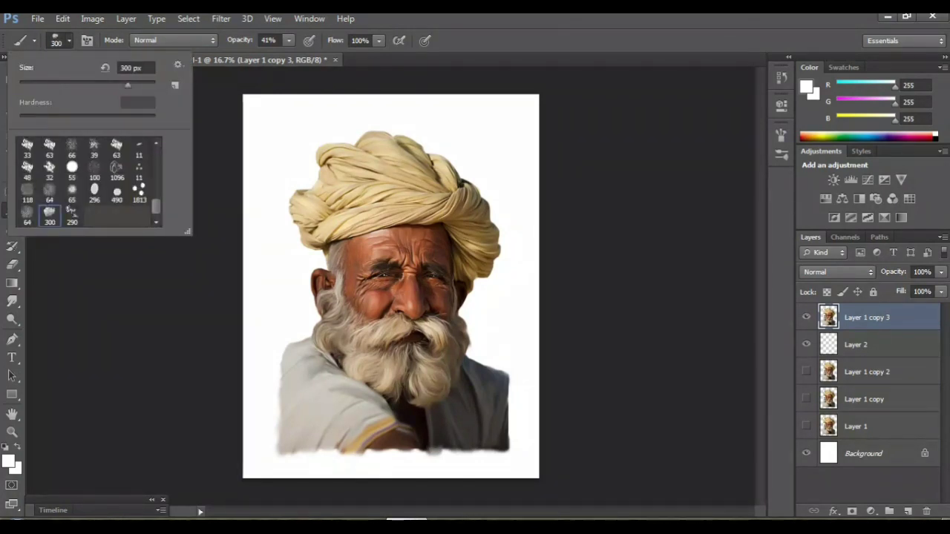
click(288, 40)
drag(288, 56, 294, 56)
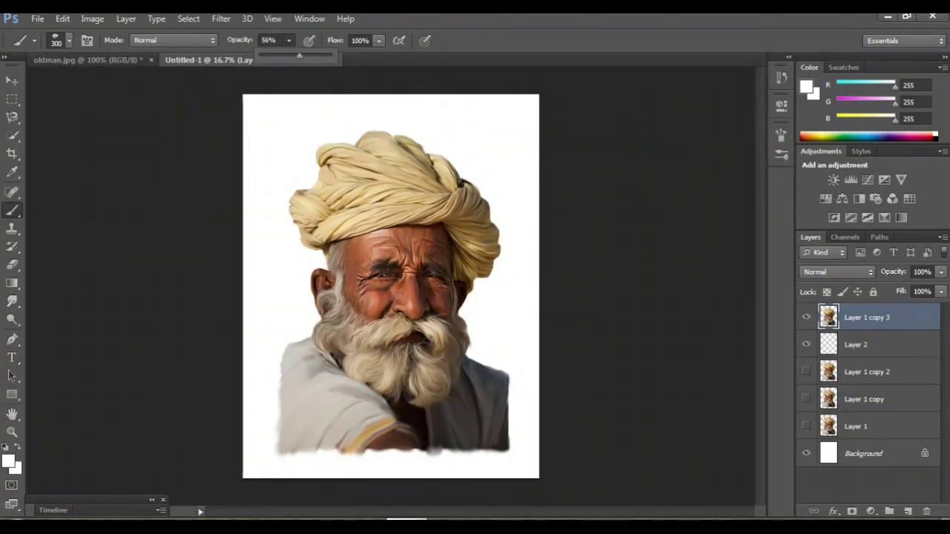
key(bracketright)
key(bracketright)
key(bracketright)
key(bracketright)
key(bracketright)
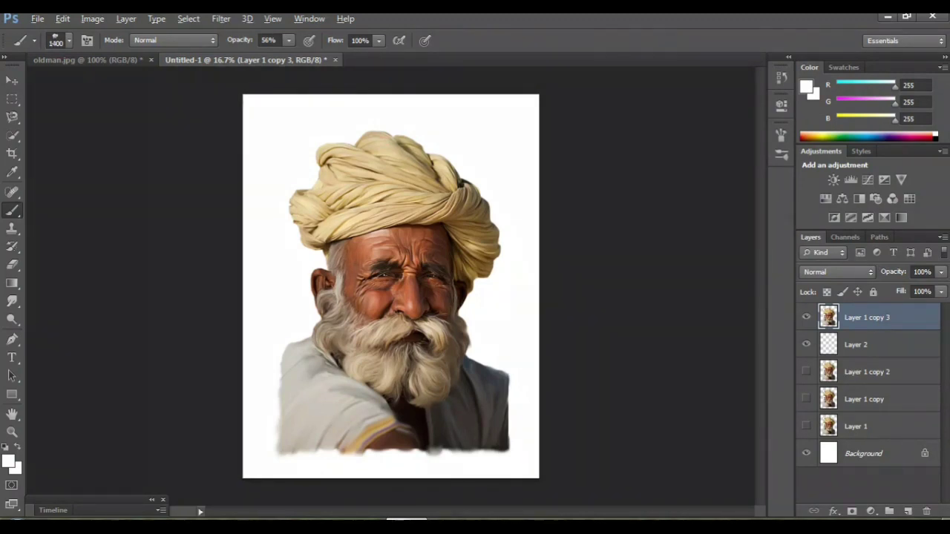
Step: Sample dark grey from the clothing and paint smoky clouds around the top, sides and bottom
alt+click(483, 377)
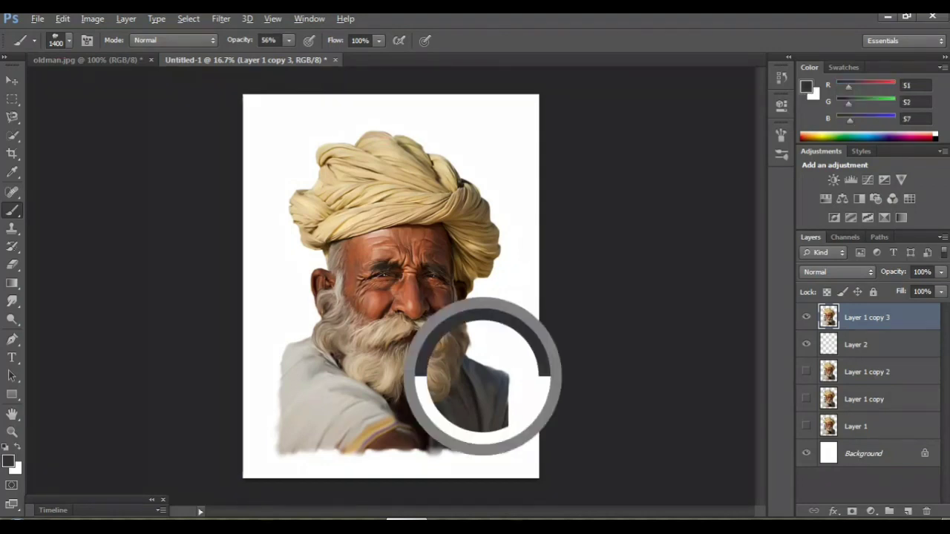
mouse_move(475, 185)
mouse_down()
mouse_move(512, 164)
mouse_move(505, 126)
mouse_move(431, 134)
mouse_move(341, 118)
mouse_move(256, 148)
mouse_up()
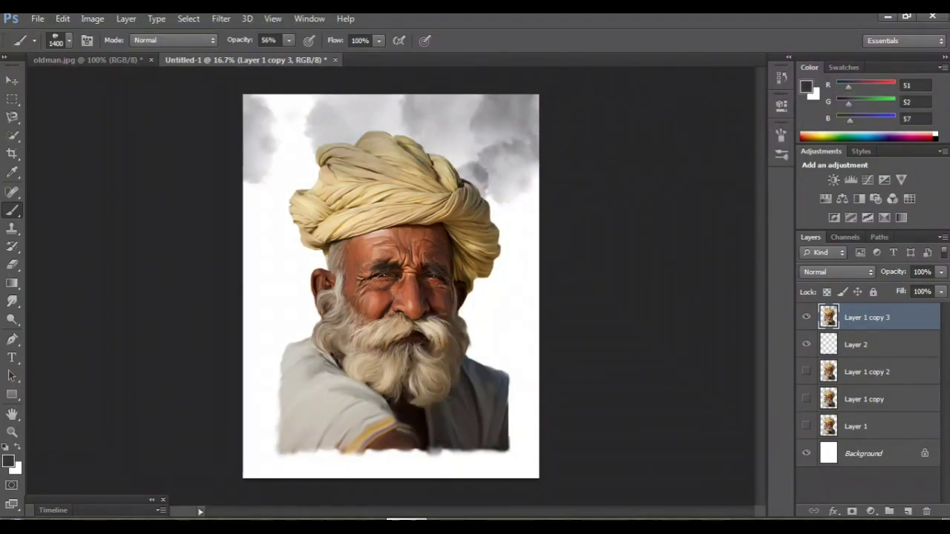
mouse_move(327, 112)
mouse_down()
mouse_move(267, 201)
mouse_move(252, 267)
mouse_up()
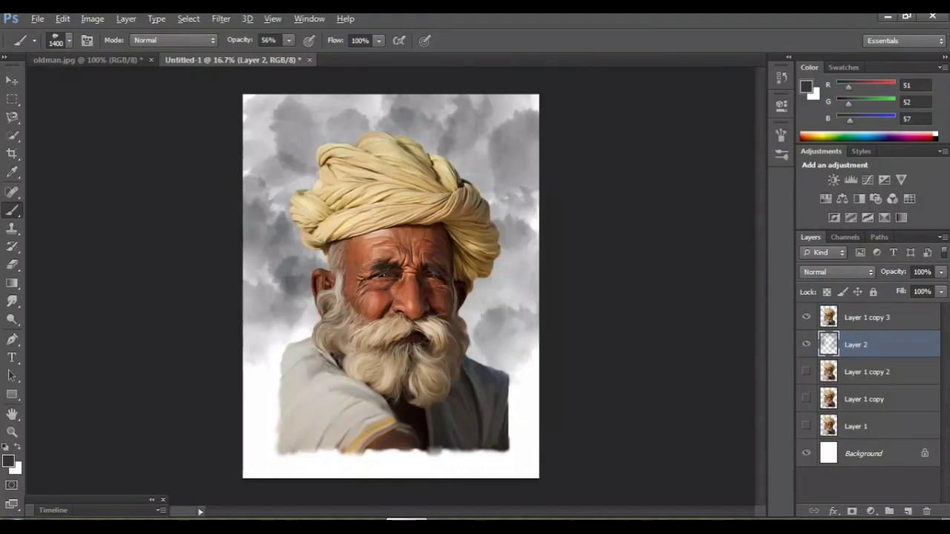
drag(256, 445, 297, 342)
drag(282, 400, 282, 282)
mouse_move(260, 446)
mouse_down()
mouse_move(337, 467)
mouse_move(474, 464)
mouse_move(520, 415)
mouse_up()
drag(523, 460, 523, 319)
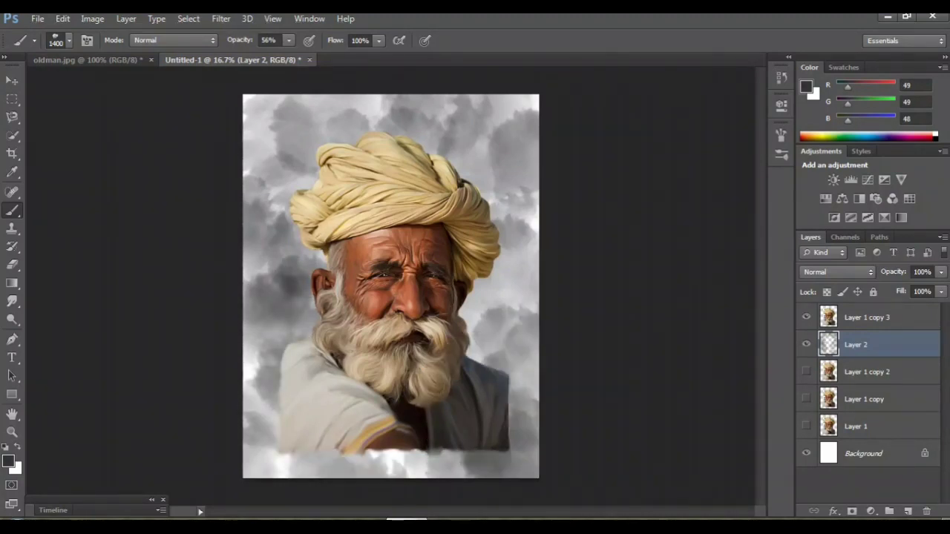
drag(519, 408, 519, 289)
drag(452, 463, 363, 463)
mouse_move(282, 467)
mouse_down()
mouse_move(252, 415)
mouse_move(256, 327)
mouse_up()
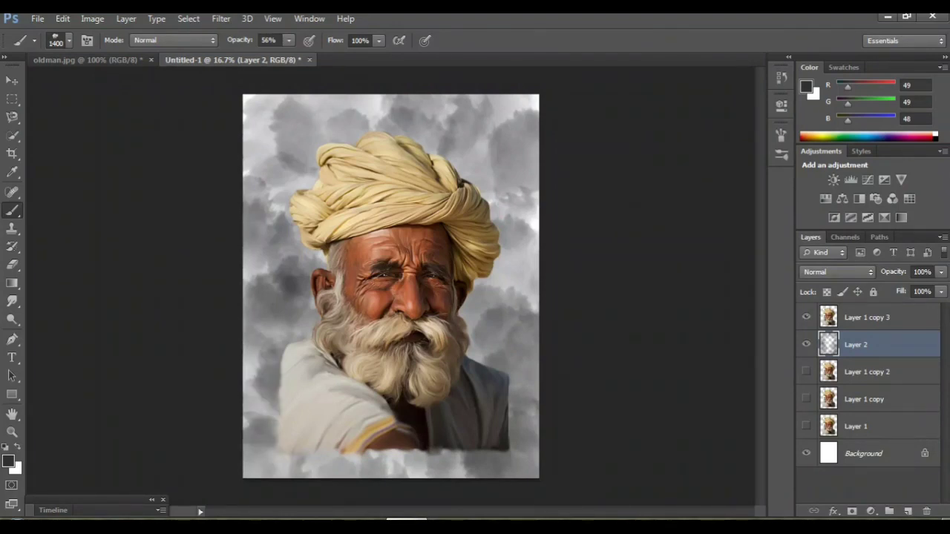
drag(528, 96, 528, 141)
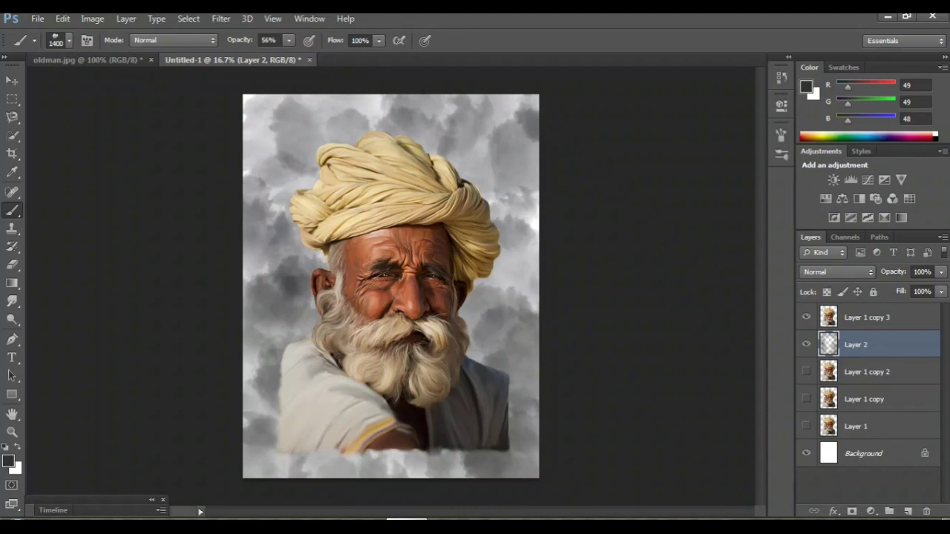
Step: Sample a light grey and paint over the clouds on the left and right to lighten them
alt+click(312, 371)
mouse_move(319, 337)
mouse_down()
mouse_move(256, 226)
mouse_move(281, 111)
mouse_move(519, 152)
mouse_up()
mouse_move(528, 197)
mouse_down()
mouse_move(504, 312)
mouse_move(519, 409)
mouse_up()
drag(276, 345, 276, 385)
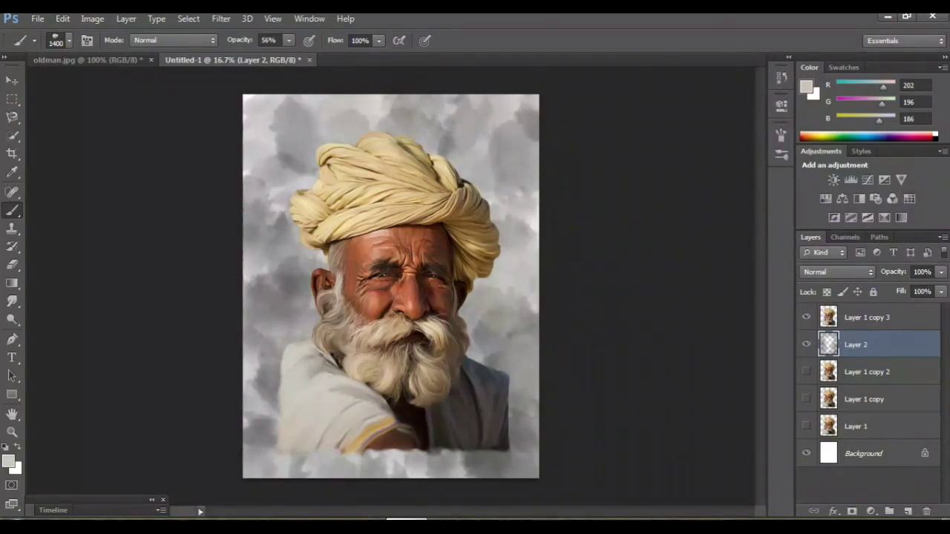
drag(304, 252, 271, 297)
Step: Smudge the Layer 2 clouds in the upper left and beside the turban into a soft blend
click(12, 301)
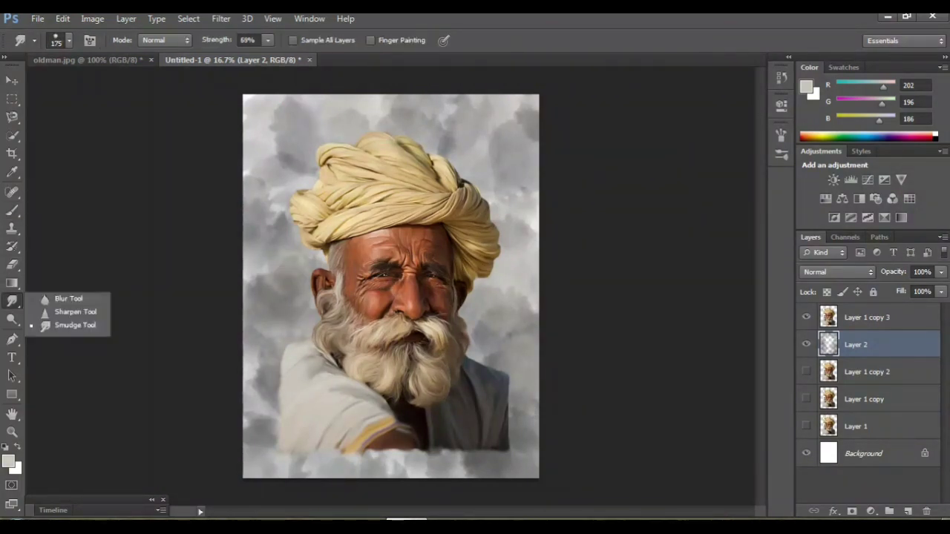
click(74, 325)
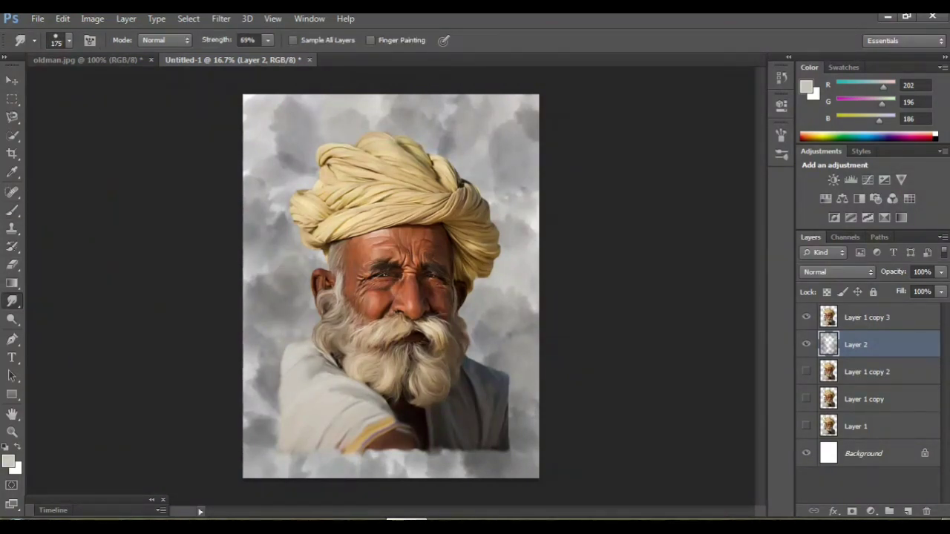
key(ctrl+plus)
key(ctrl+plus)
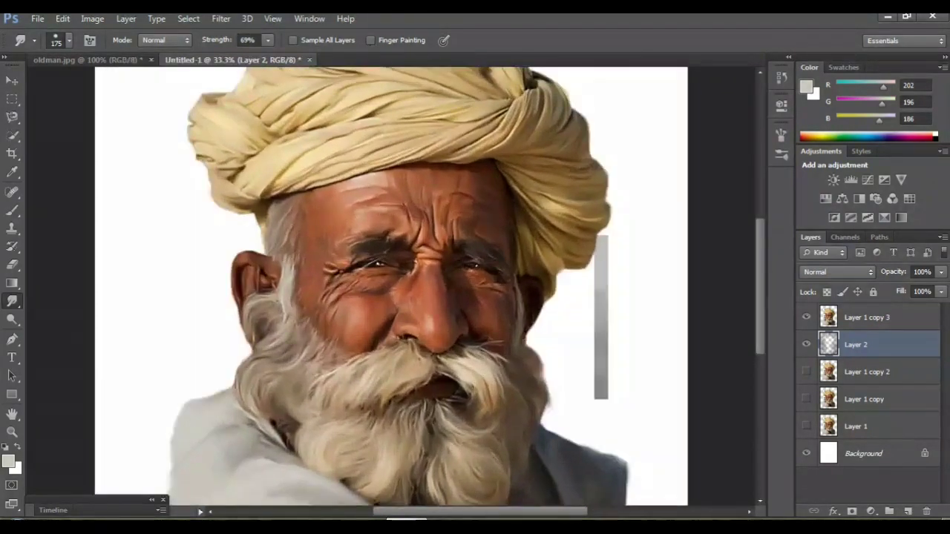
scroll(390, 286, up, 5)
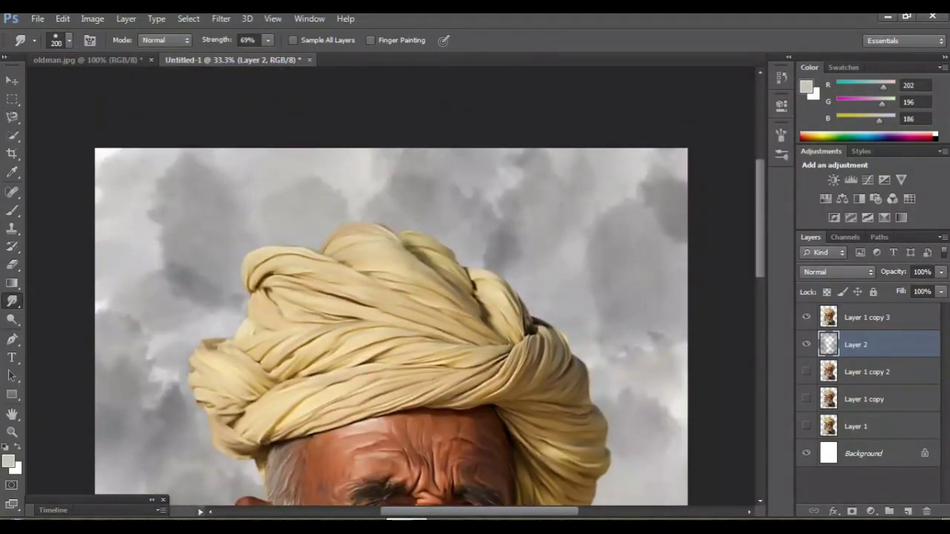
drag(166, 193, 166, 159)
mouse_move(156, 226)
mouse_down()
mouse_move(188, 155)
mouse_move(114, 157)
mouse_up()
mouse_move(108, 253)
mouse_down()
mouse_move(138, 304)
mouse_move(178, 267)
mouse_move(216, 319)
mouse_up()
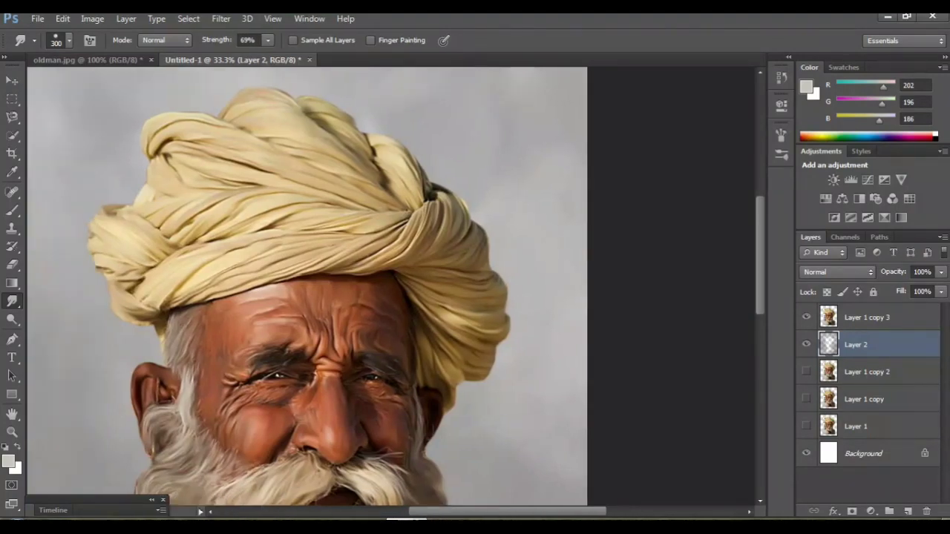
drag(297, 297, 486, 219)
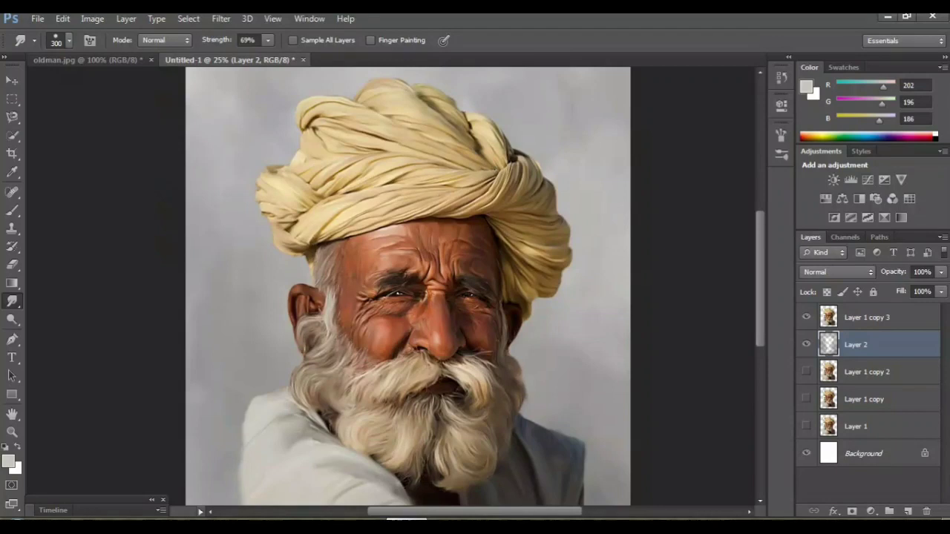
key(ctrl+minus)
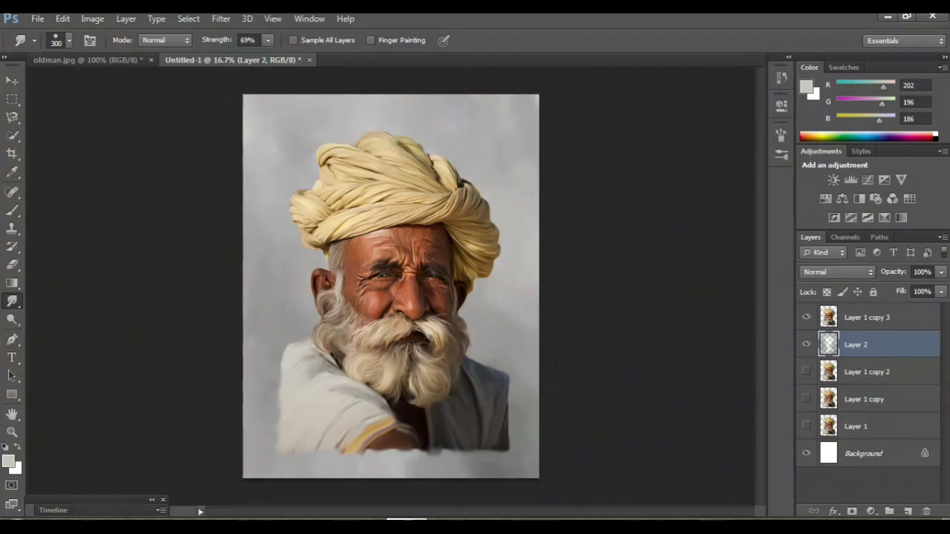
Step: Switch back to the Brush tool and browse, then close, the brush presets
key(b)
click(69, 40)
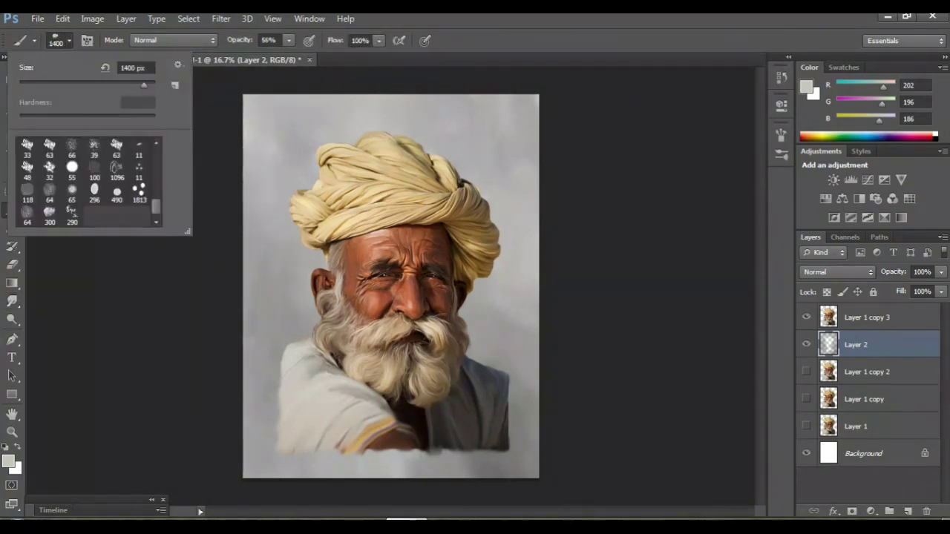
scroll(88, 182, up, 5)
key(Escape)
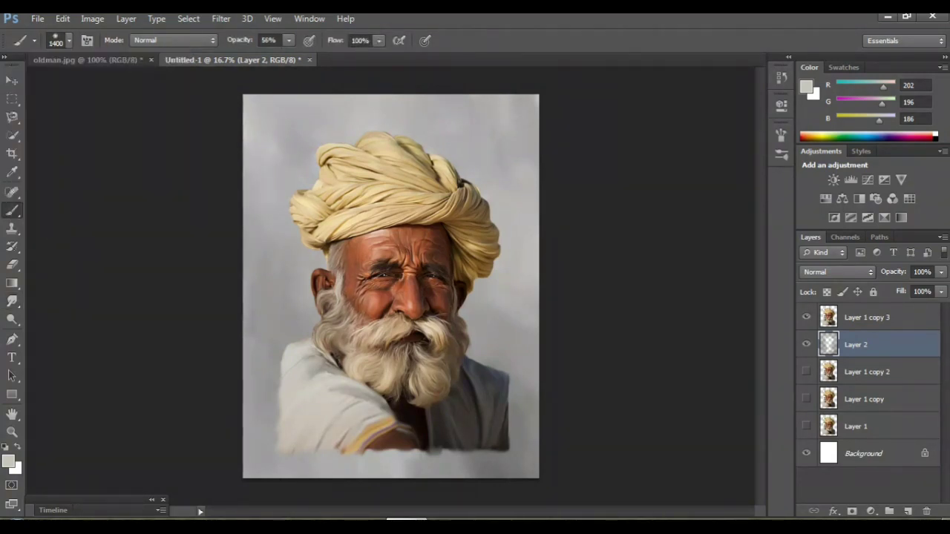
Step: Set the foreground colour to white, shrink the brush to 1300 px, and activate Layer 1 copy 3
key(i)
click(9, 462)
drag(301, 172, 289, 136)
key(Return)
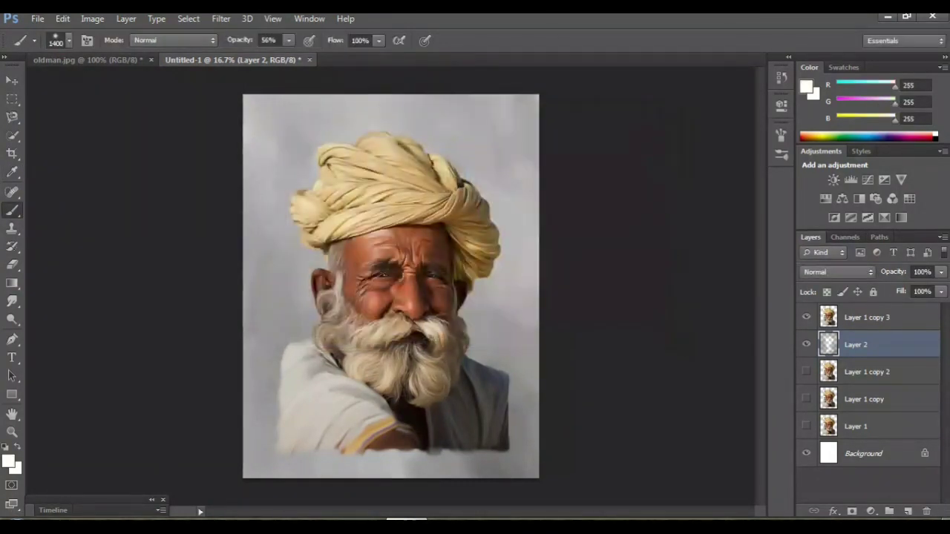
key(bracketleft)
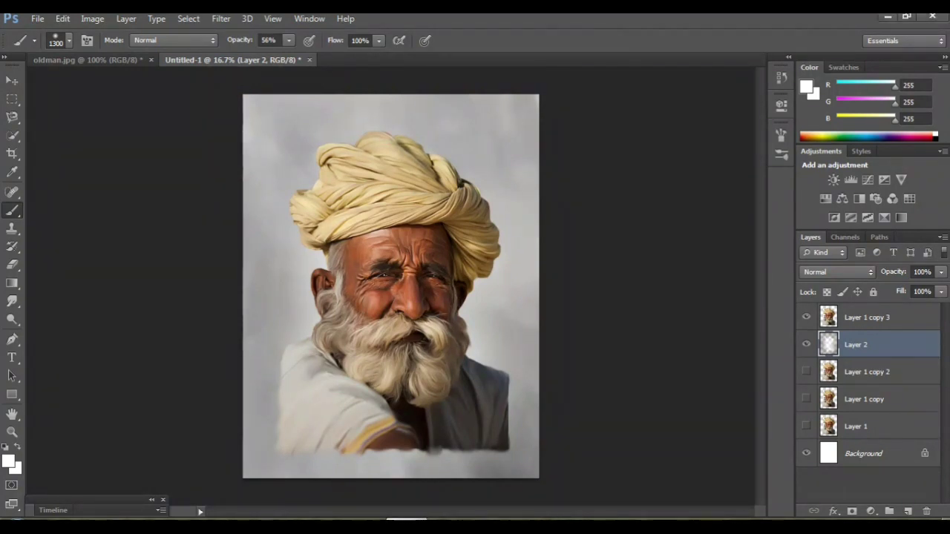
key(alt+bracketright)
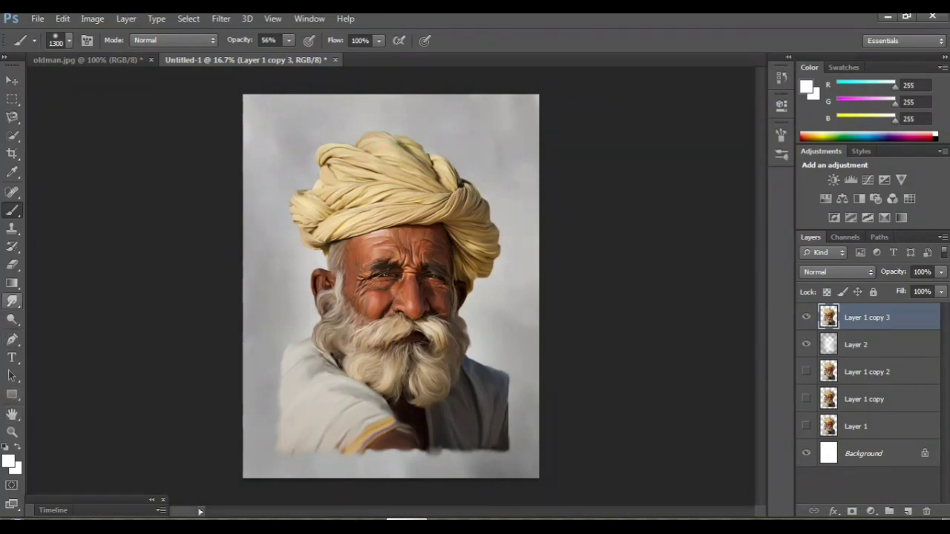
Step: With the Smudge tool at 50% zoom, soften and extend the shirt's left edge
click(12, 300)
click(74, 325)
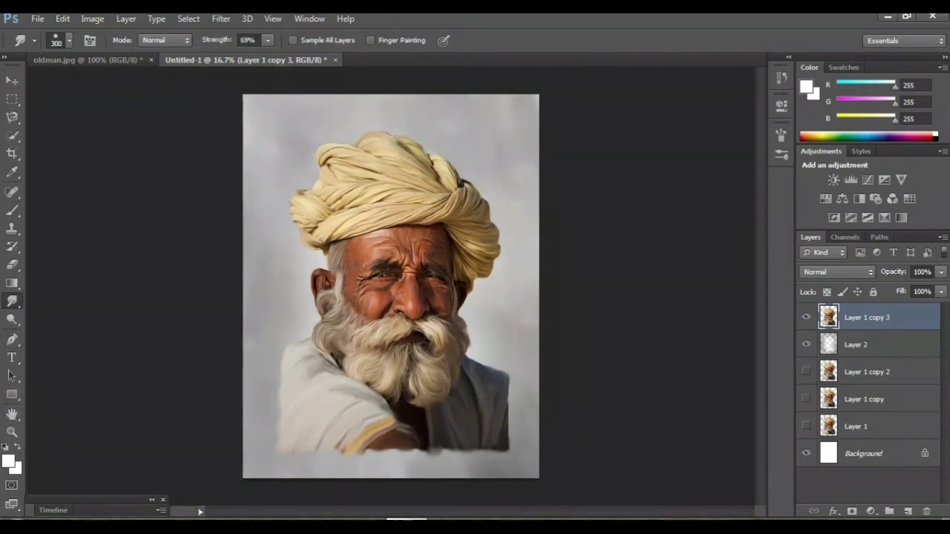
key(ctrl+plus)
key(ctrl+plus)
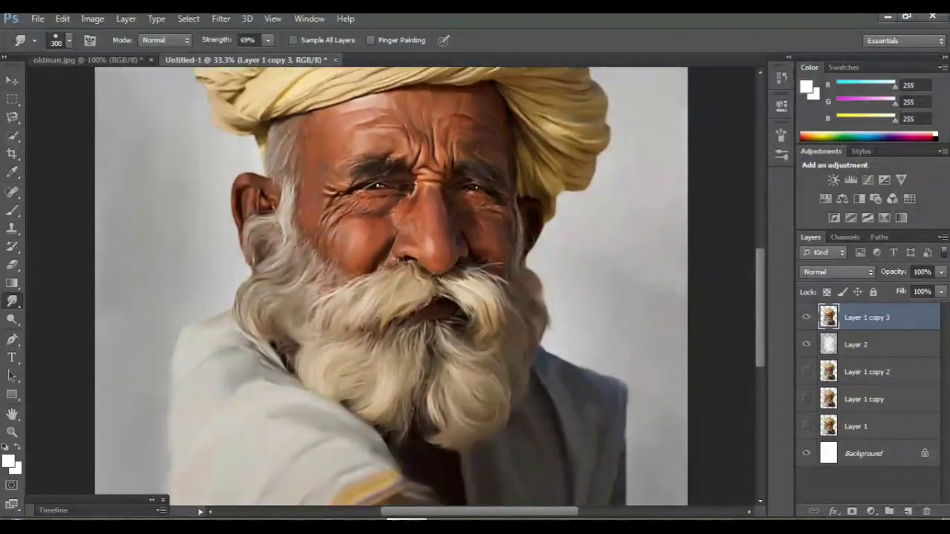
key(ctrl+plus)
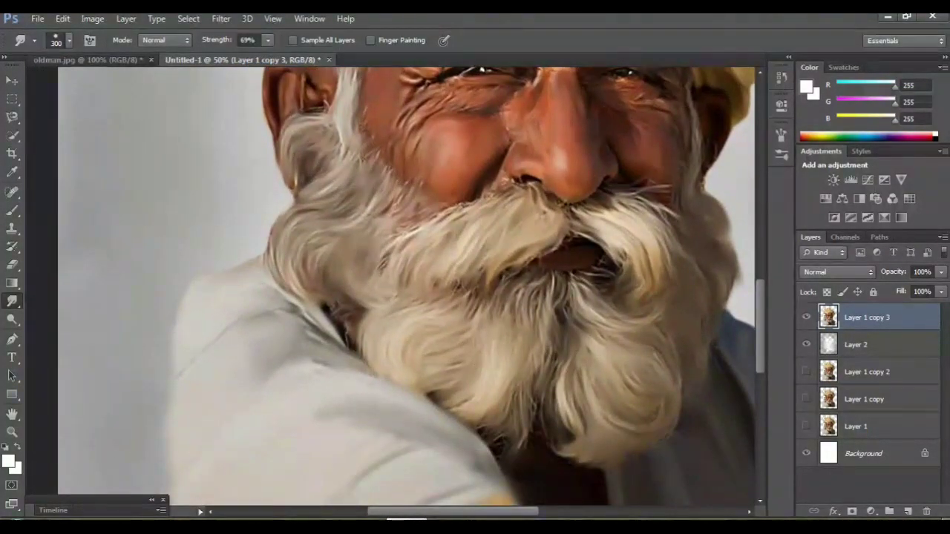
mouse_move(182, 293)
mouse_down()
mouse_move(126, 367)
mouse_move(115, 427)
mouse_up()
scroll(409, 286, down, 3)
drag(167, 327, 123, 389)
scroll(408, 286, down, 3)
drag(174, 308, 119, 393)
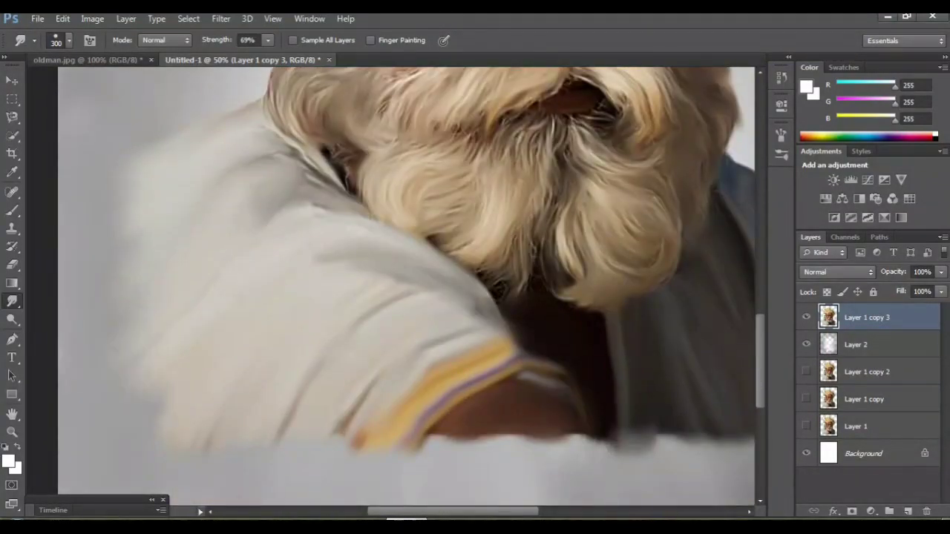
drag(141, 268, 104, 327)
drag(130, 181, 85, 246)
scroll(408, 286, down, 2)
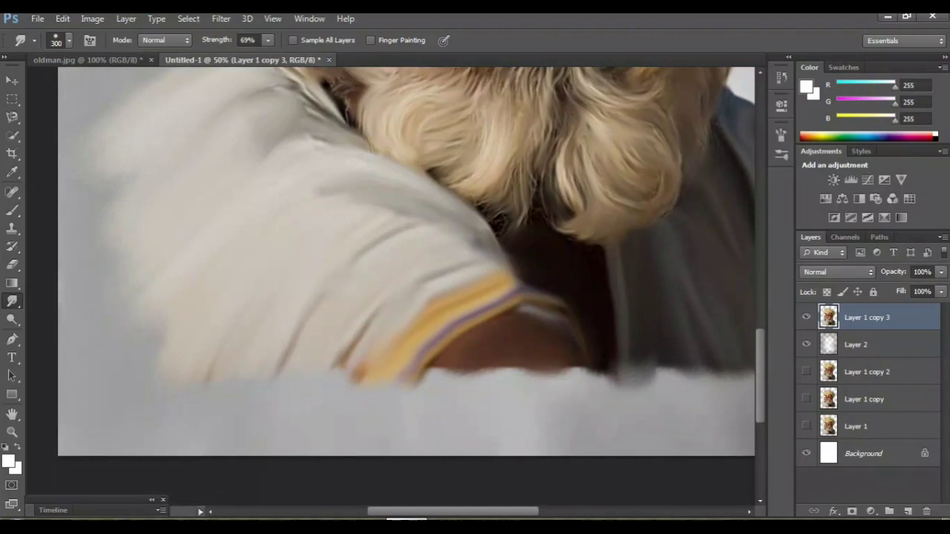
Step: Blend the shirt's lower-left edge into the grey background and streak the yellow collar stripe down-left
drag(296, 330, 245, 389)
drag(230, 353, 155, 411)
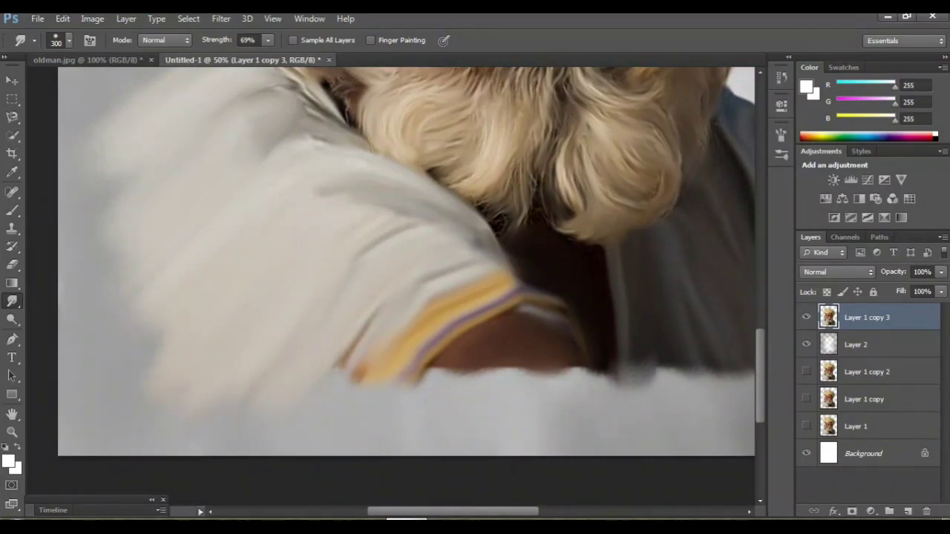
drag(152, 319, 86, 400)
drag(182, 375, 119, 430)
drag(405, 367, 323, 445)
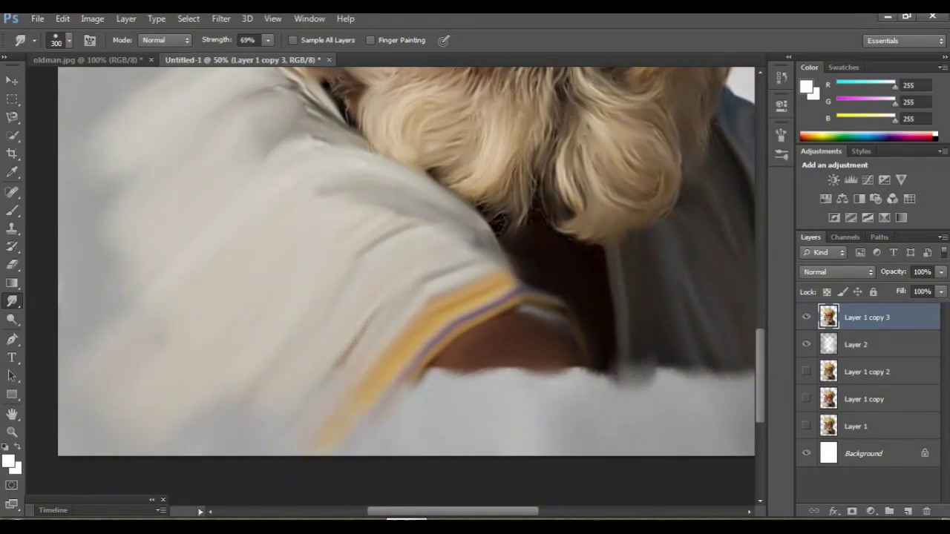
Step: Pull the brown shadow below the collar downward into the white area below
drag(534, 334, 549, 397)
drag(512, 345, 475, 415)
drag(489, 356, 431, 452)
drag(530, 349, 519, 449)
drag(549, 319, 578, 449)
drag(520, 393, 475, 453)
drag(445, 367, 401, 445)
drag(560, 367, 605, 449)
drag(535, 412, 475, 453)
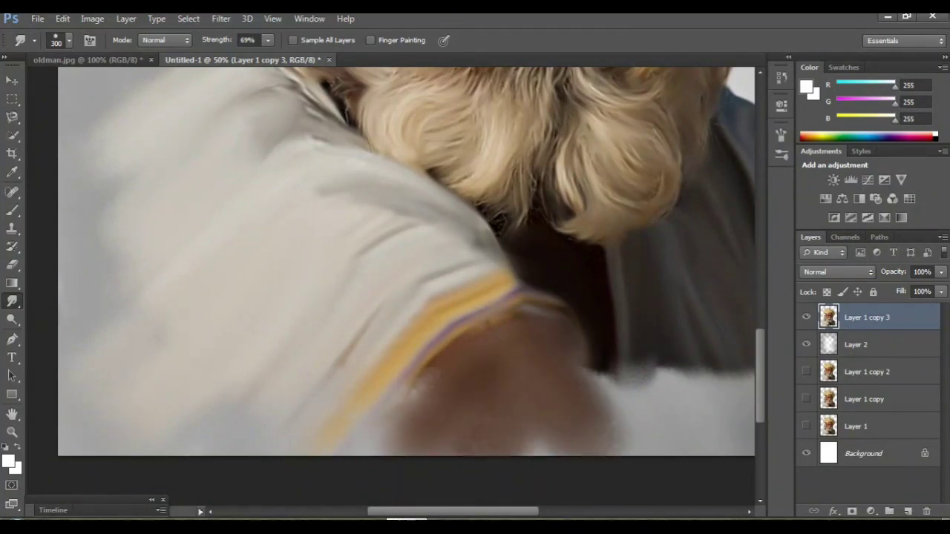
Step: Blend the dark jacket edge into the light bottom area and review the whole portrait
key(ctrl+minus)
key(ctrl+minus)
key(ctrl+minus)
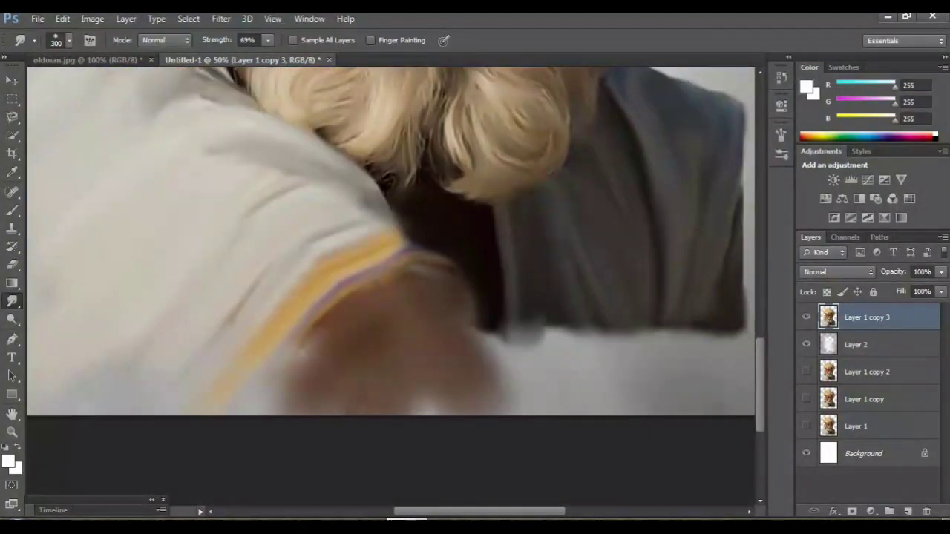
drag(545, 330, 608, 378)
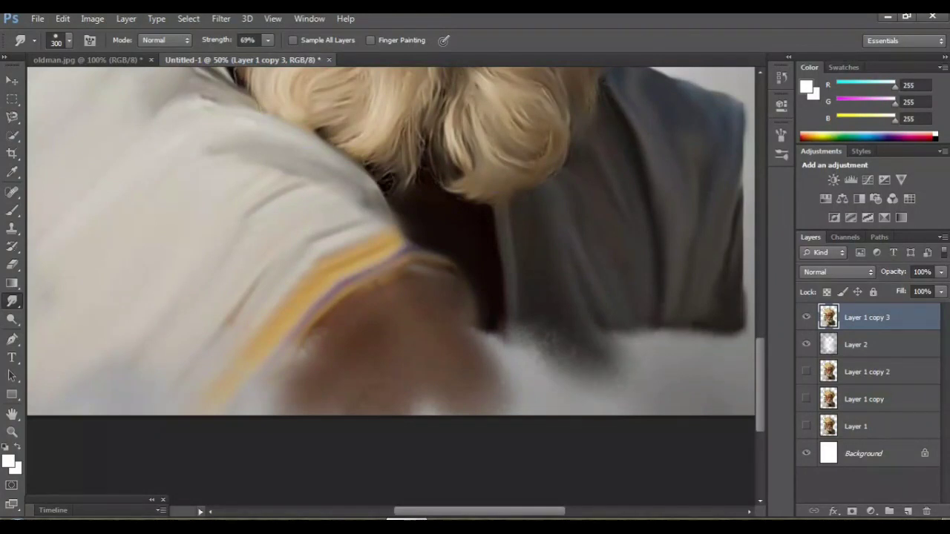
key(ctrl+minus)
scroll(390, 282, down, 2)
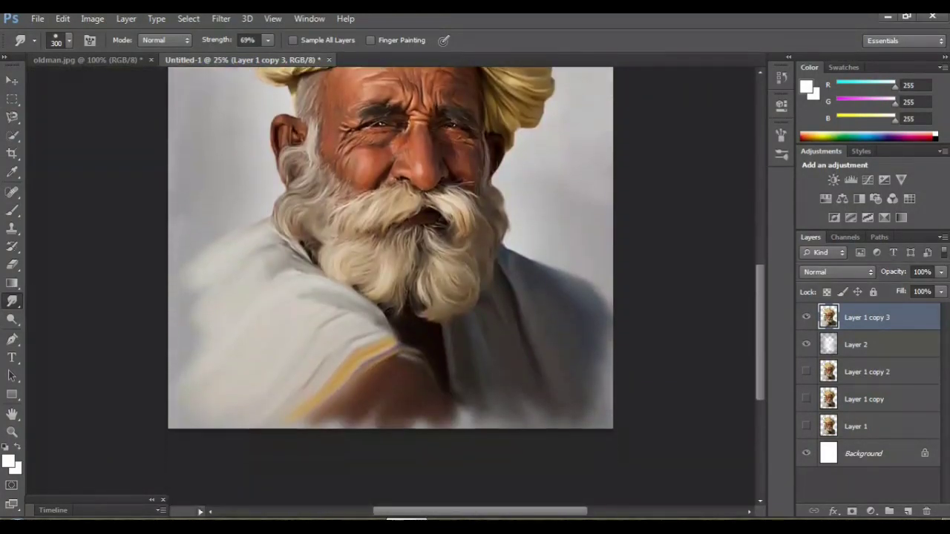
scroll(391, 282, up, 2)
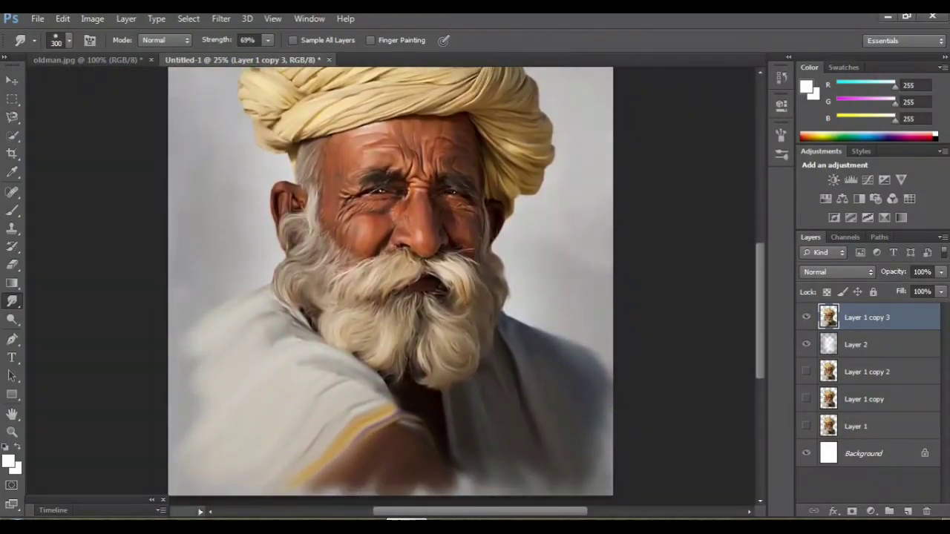
key(b)
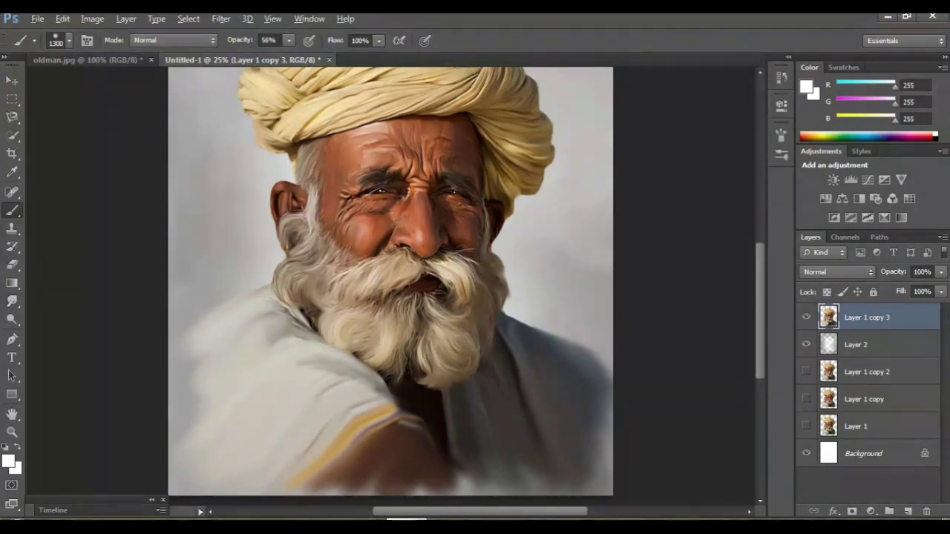
Step: Sample light beige and paint it over the lower-left shoulder, centre stripe and lower-right robe
alt+click(222, 282)
scroll(390, 282, down, 1)
drag(96, 349, 104, 438)
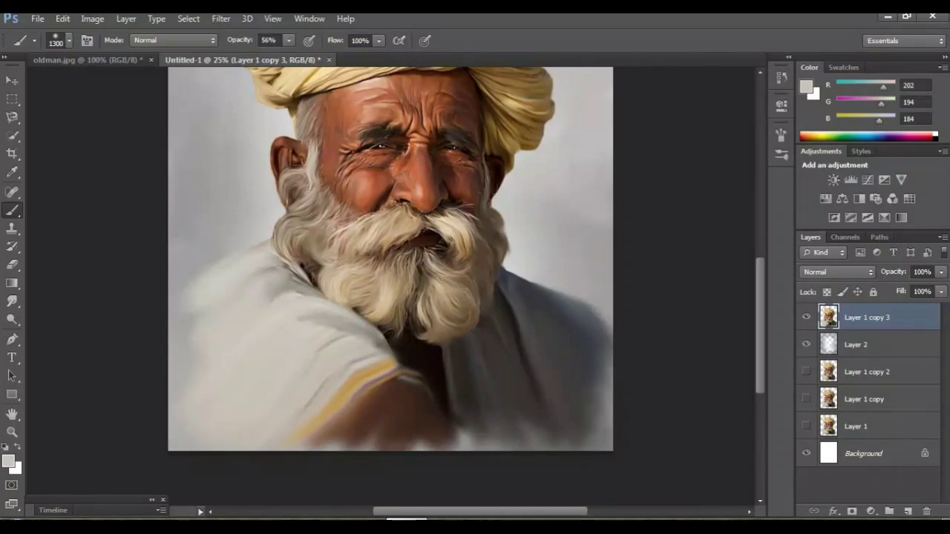
click(408, 434)
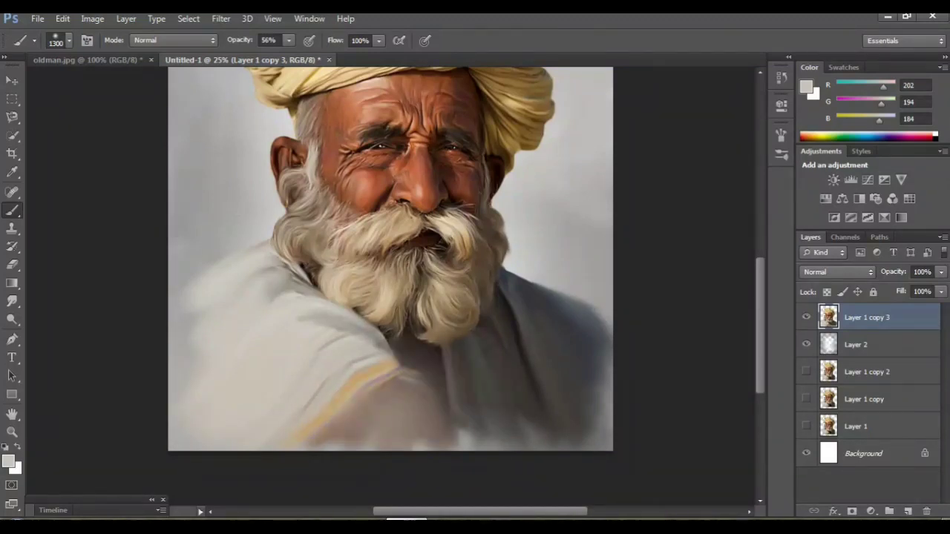
click(630, 438)
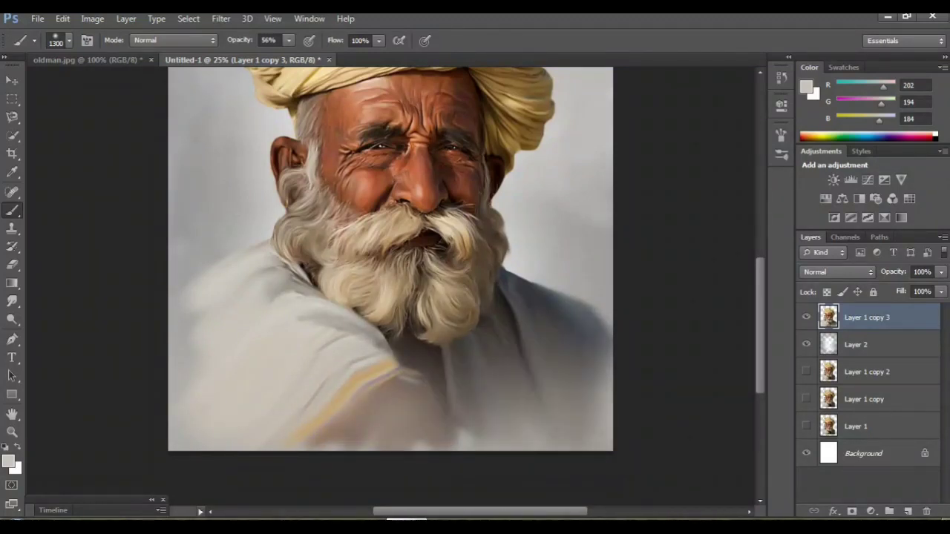
scroll(390, 285, up, 3)
scroll(390, 285, down, 2)
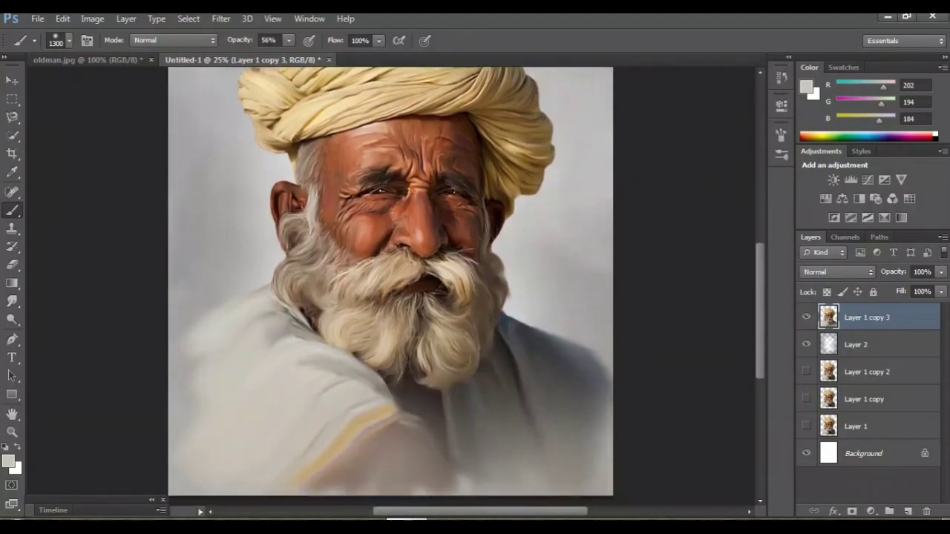
scroll(391, 286, up, 1)
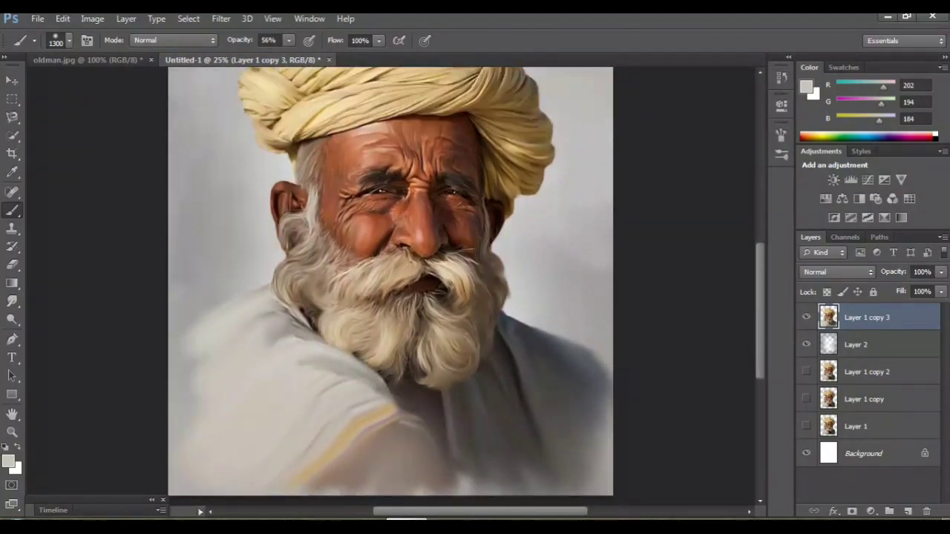
scroll(390, 286, up, 2)
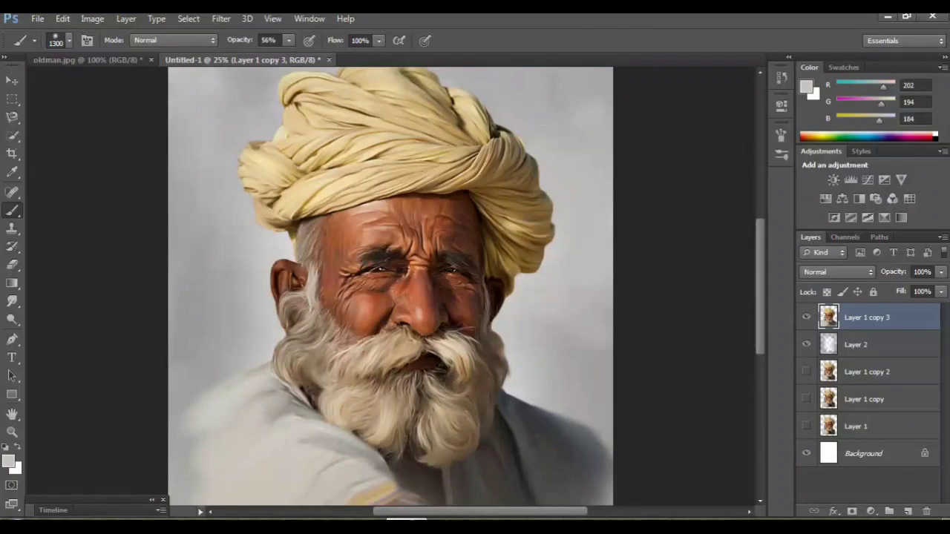
scroll(391, 286, up, 1)
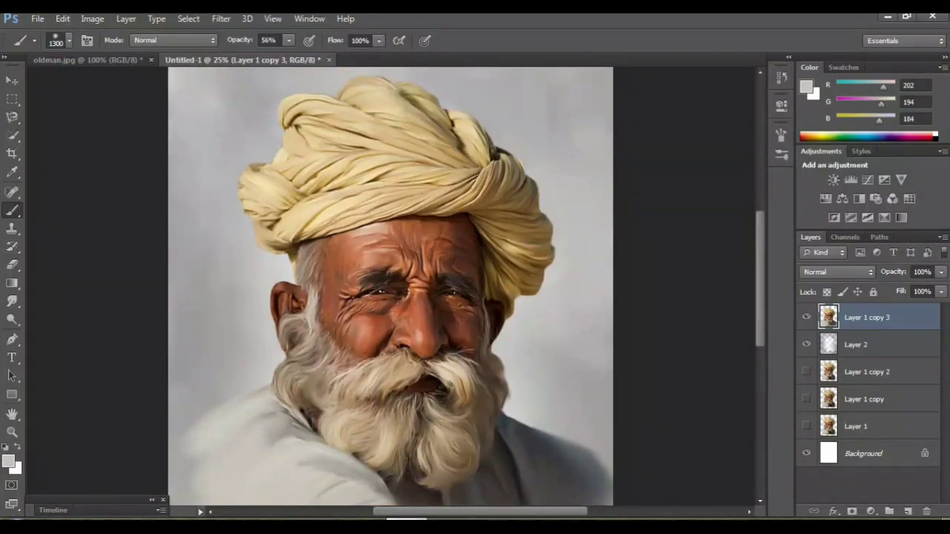
Step: Smudge the hair beside the temple and the beard's left edge into wisps with a 150 px Smudge brush
click(12, 300)
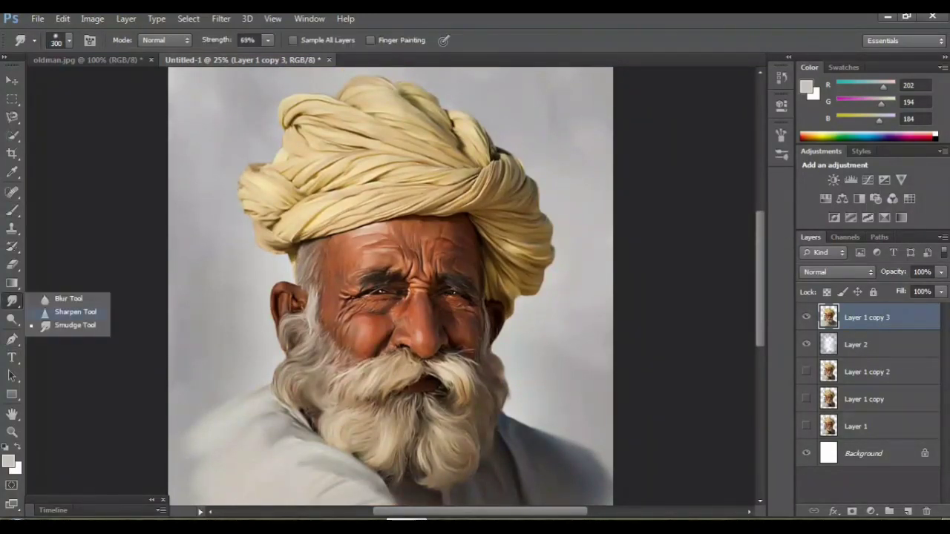
click(75, 325)
key(ctrl+plus)
key(ctrl+plus)
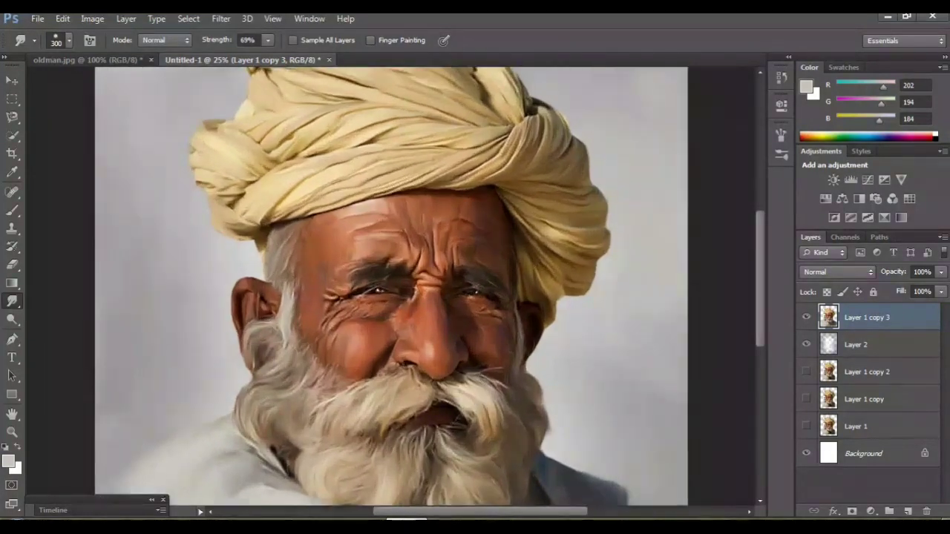
key(ctrl+plus)
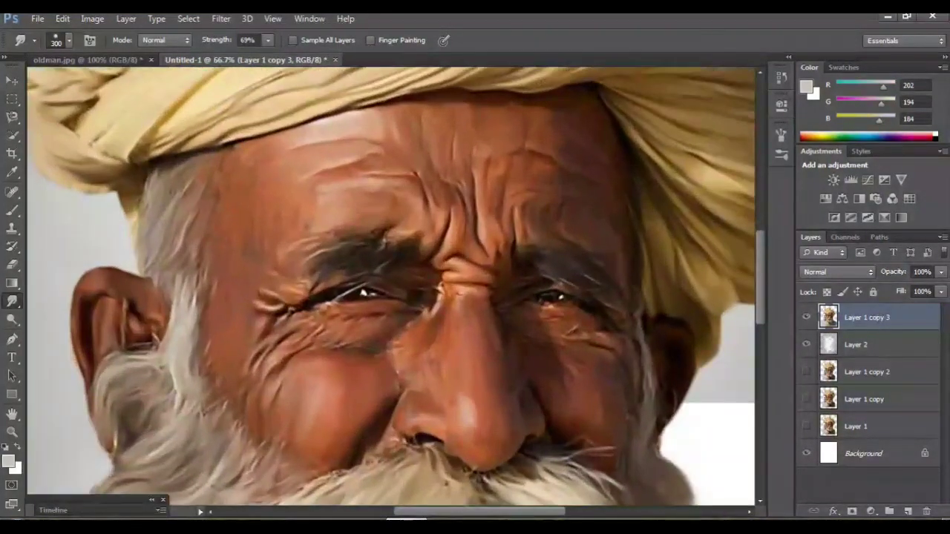
scroll(392, 286, left, 3)
key(bracketleft)
key(bracketleft)
key(bracketleft)
mouse_move(256, 176)
mouse_down()
mouse_move(251, 199)
mouse_move(226, 219)
mouse_move(244, 268)
mouse_move(184, 253)
mouse_move(165, 293)
mouse_move(184, 335)
mouse_up()
scroll(405, 287, down, 2)
scroll(405, 286, down, 2)
scroll(392, 286, down, 2)
scroll(396, 287, down, 2)
mouse_move(194, 303)
mouse_down()
mouse_move(175, 341)
mouse_move(158, 350)
mouse_move(156, 377)
mouse_up()
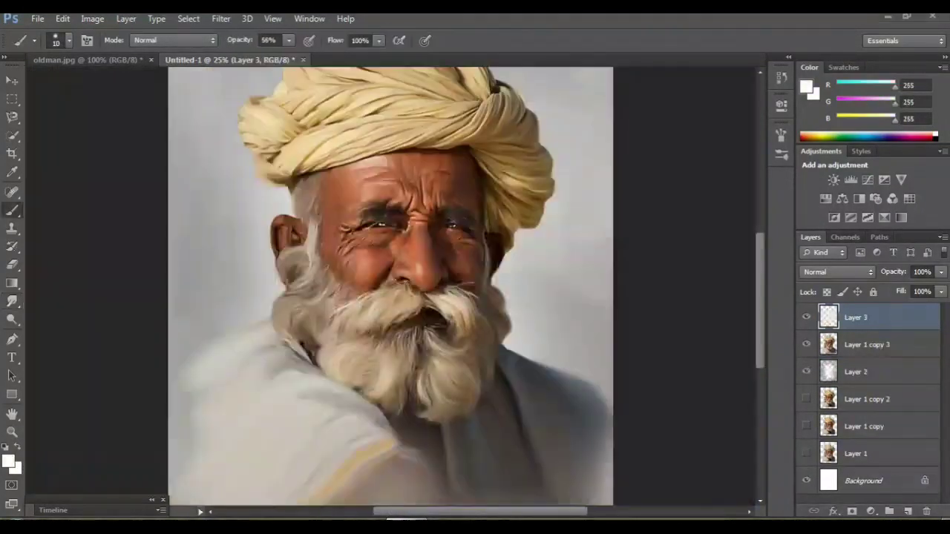
Step: Choose the Pencil Tool and set the foreground colour to black (#000000) for the signature
right_click(12, 210)
click(74, 219)
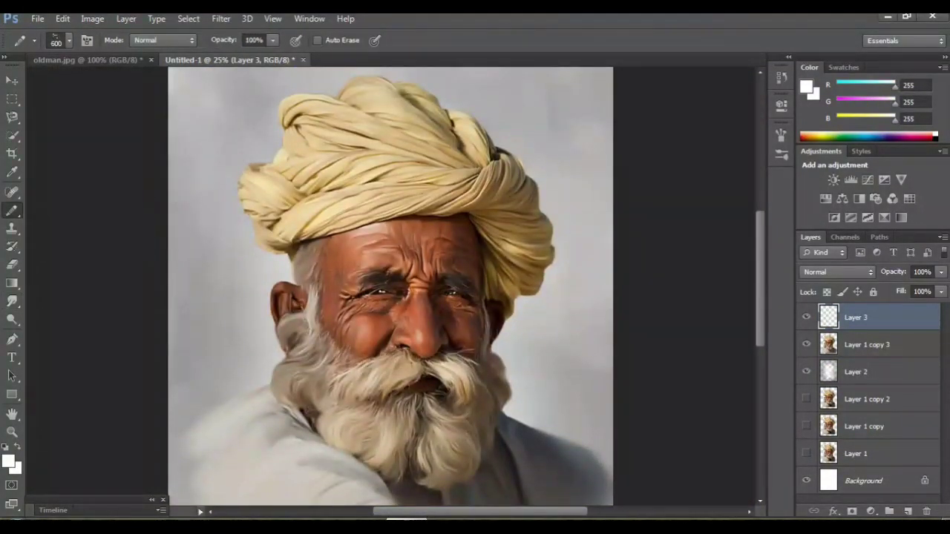
key(i)
click(9, 461)
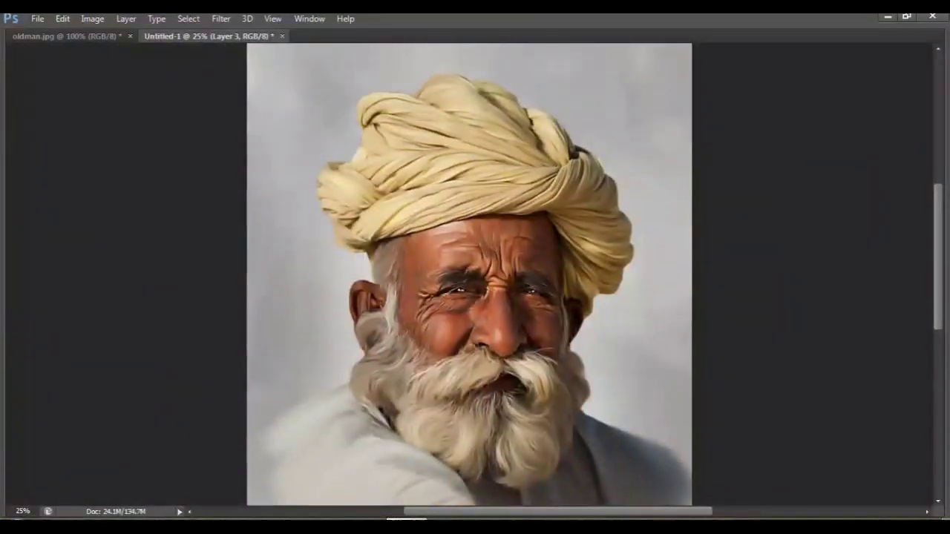
scroll(469, 296, up, 3)
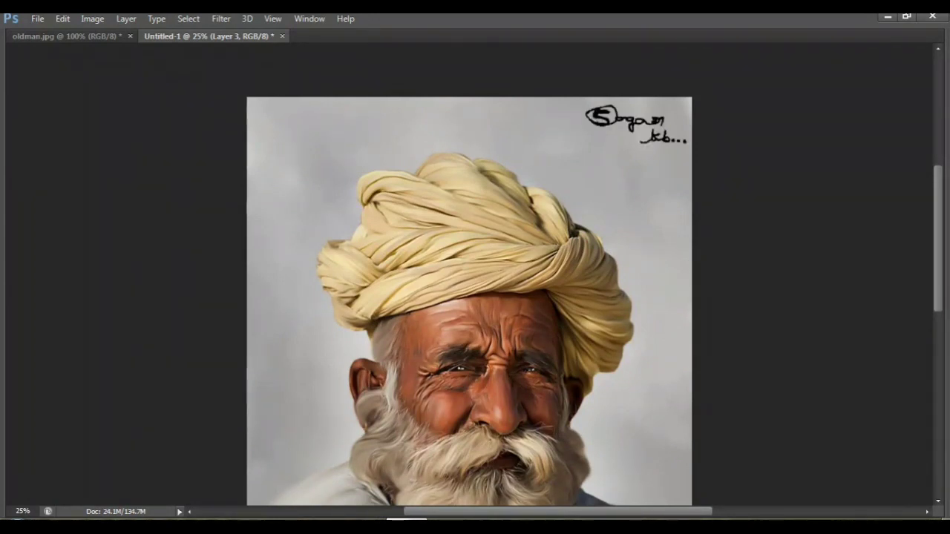
scroll(470, 181, up, 2)
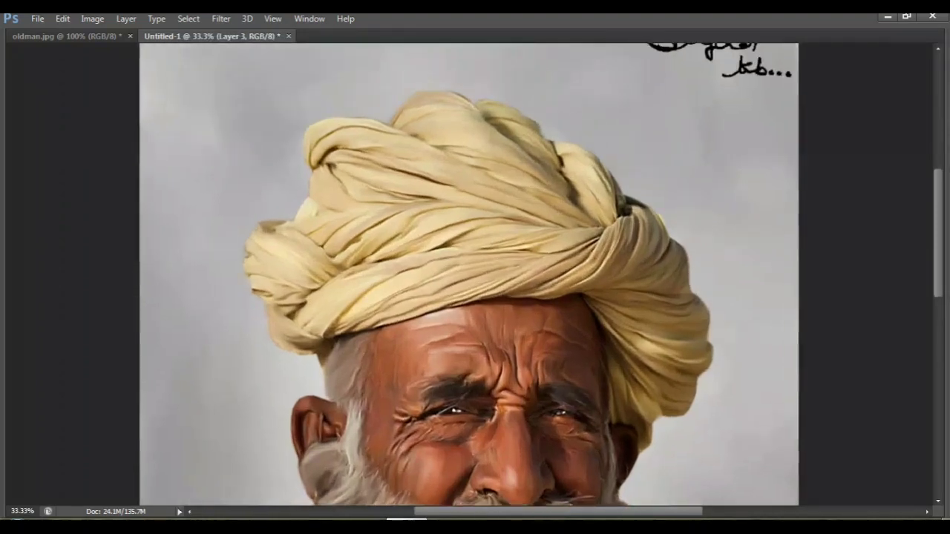
scroll(469, 274, up, 4)
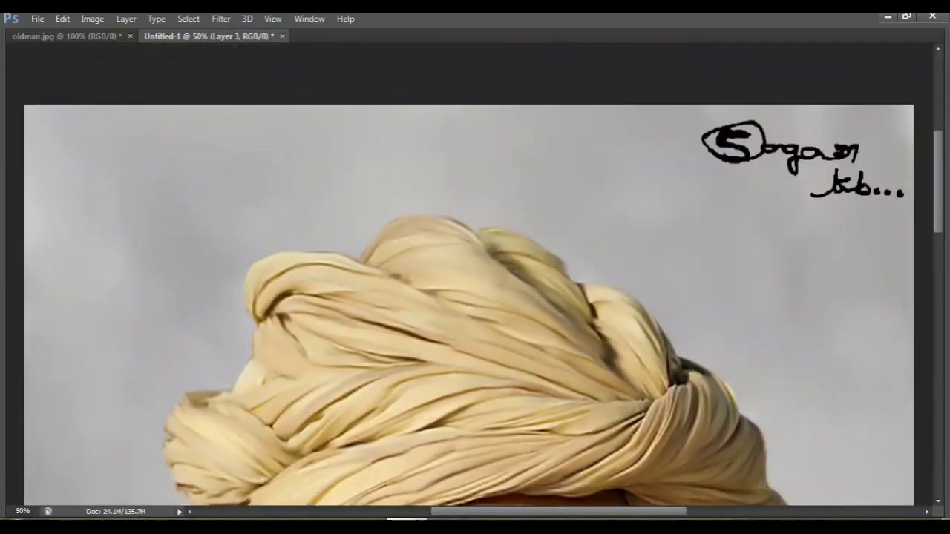
scroll(469, 275, down, 6)
scroll(469, 275, down, 5)
scroll(469, 274, down, 3)
scroll(469, 274, down, 3)
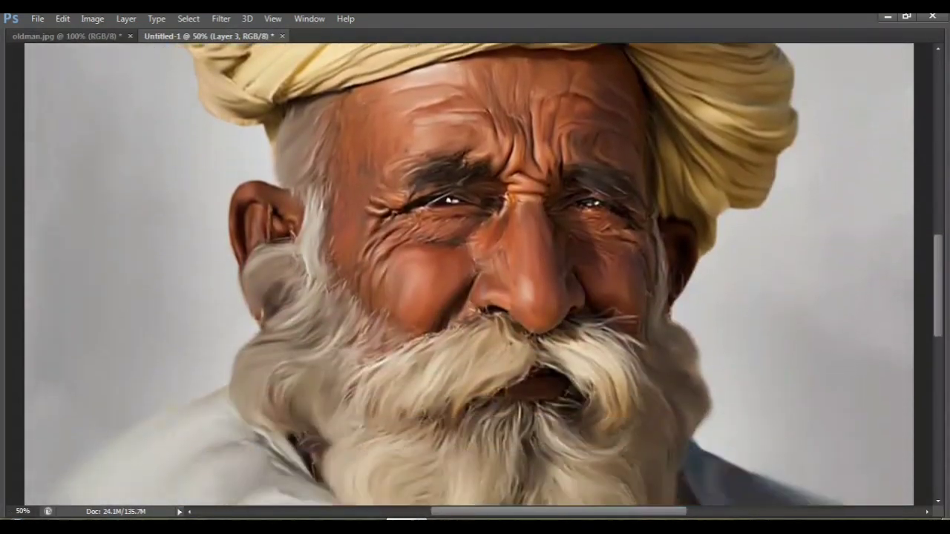
scroll(468, 274, down, 3)
scroll(468, 275, down, 3)
scroll(469, 275, down, 1)
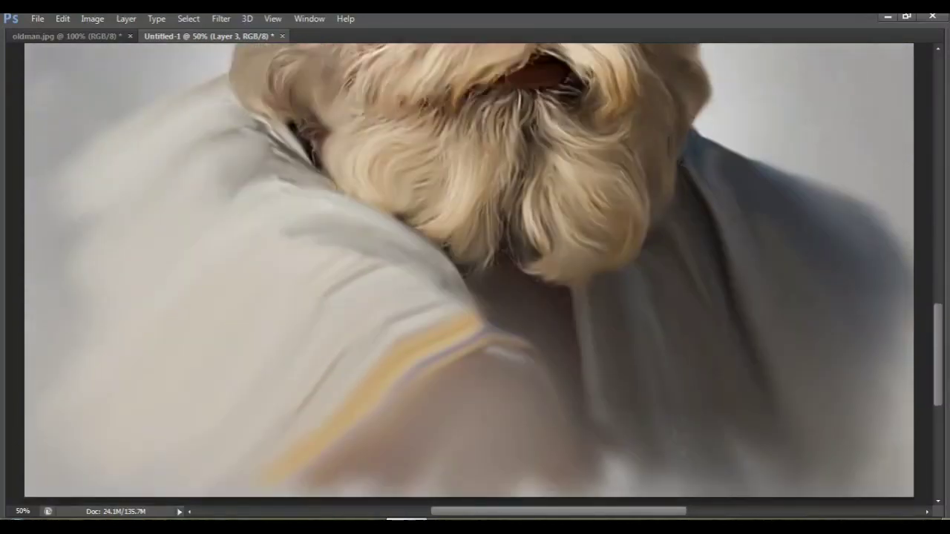
scroll(469, 274, up, 3)
scroll(468, 275, up, 3)
scroll(469, 274, up, 3)
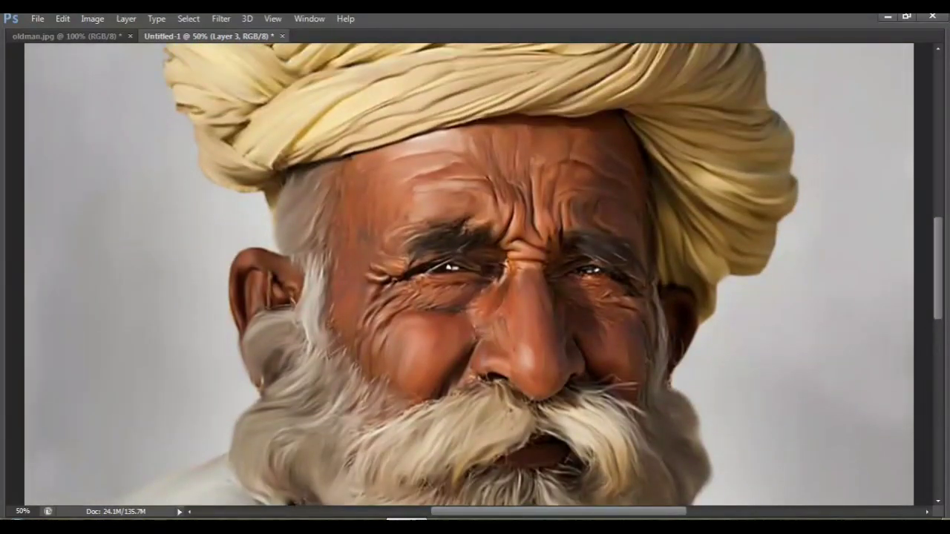